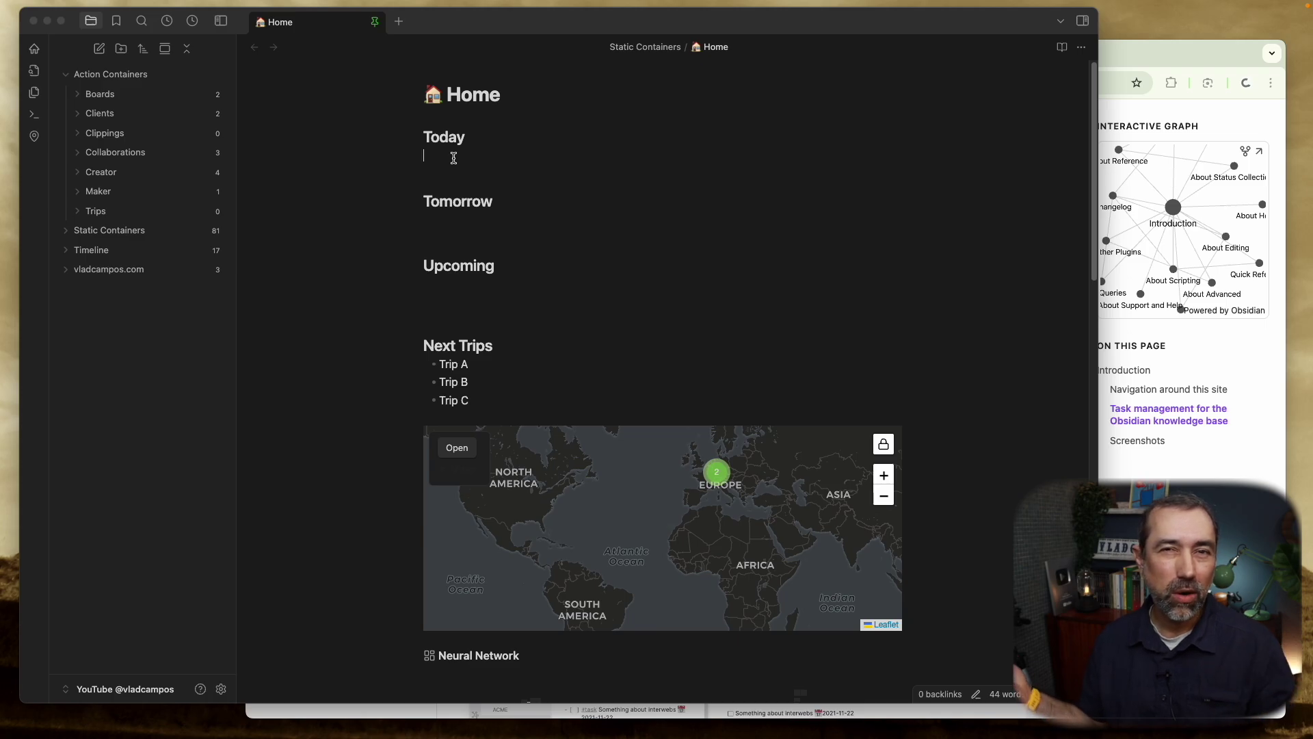
# Step: Place the caret on the empty line under Today in the Home note
pyautogui.click(453, 158)
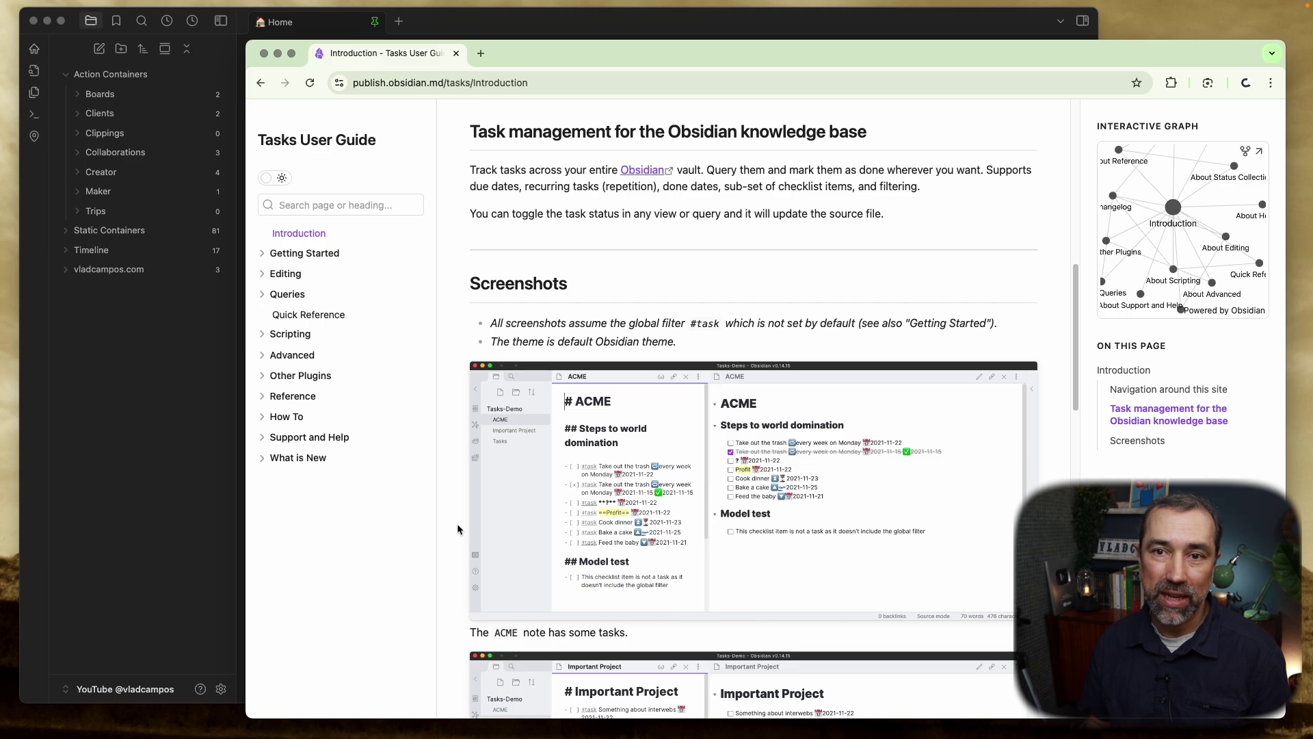
# Step: Expand Other Plugins, Advanced, Scripting and Queries in the Tasks User Guide sidebar
pyautogui.click(482, 25)
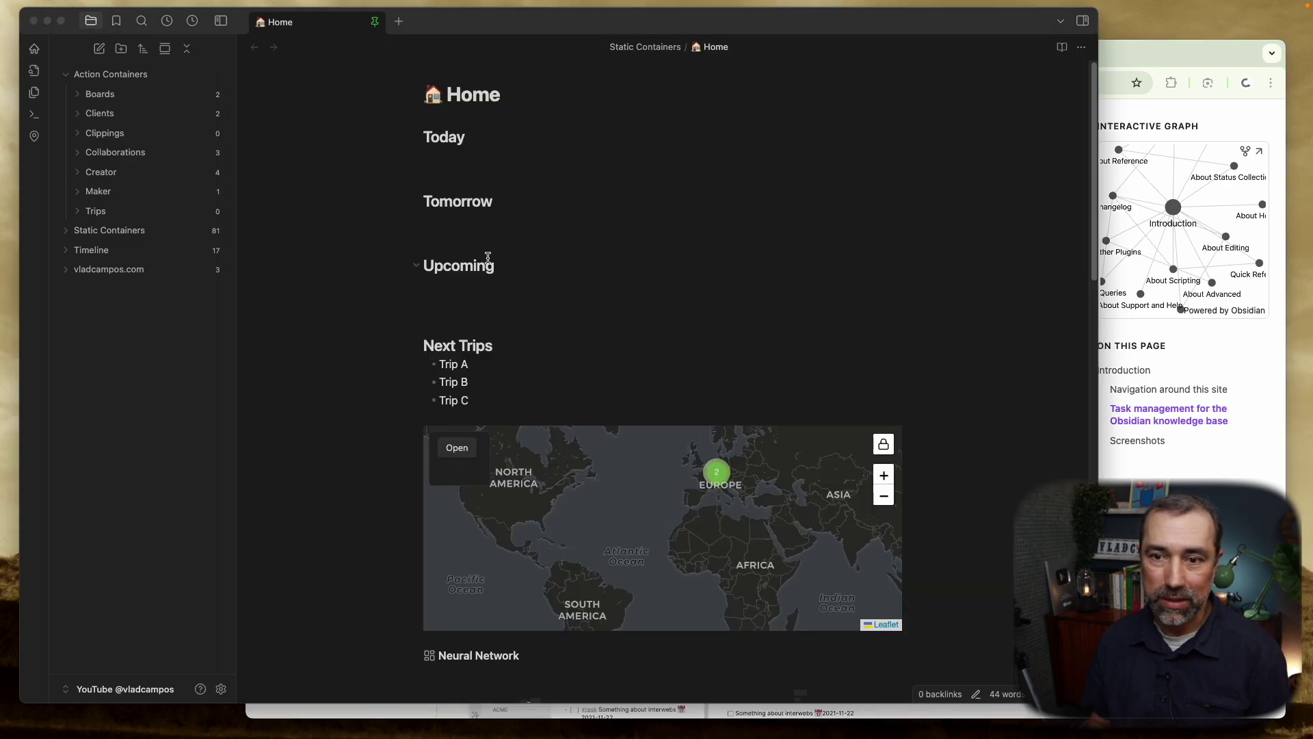
pyautogui.click(1136, 59)
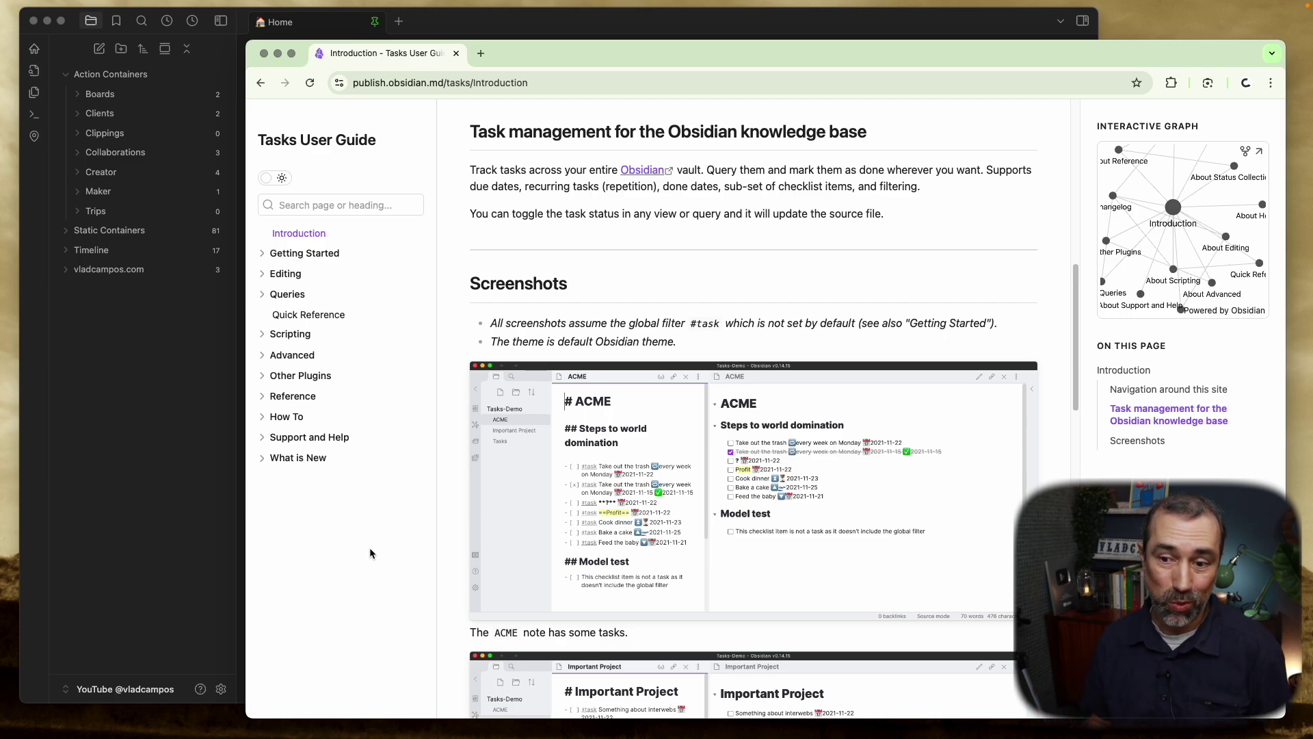
pyautogui.click(262, 376)
pyautogui.click(262, 356)
pyautogui.click(262, 334)
pyautogui.click(262, 294)
# Step: Scroll through the Queries pages, then return to the Obsidian Home note
pyautogui.scroll(-2, 349, 410)
pyautogui.scroll(-1, 356, 440)
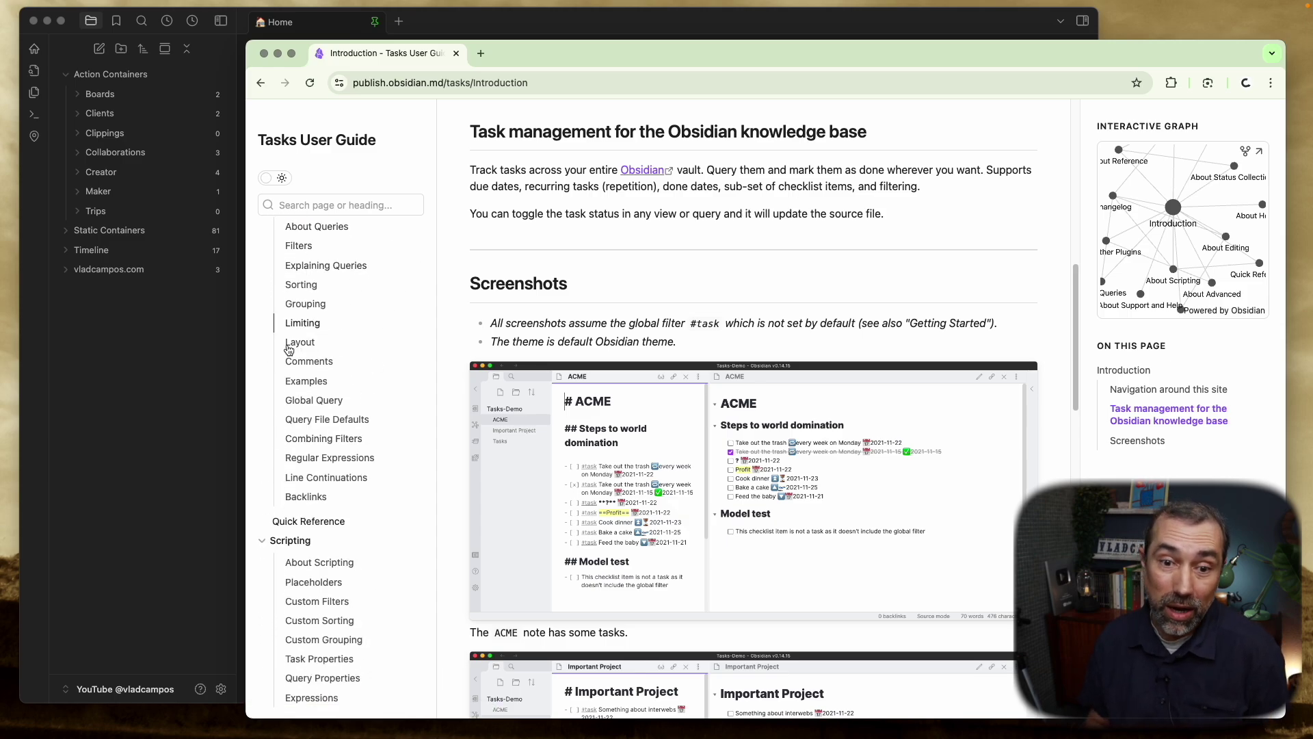
pyautogui.click(214, 391)
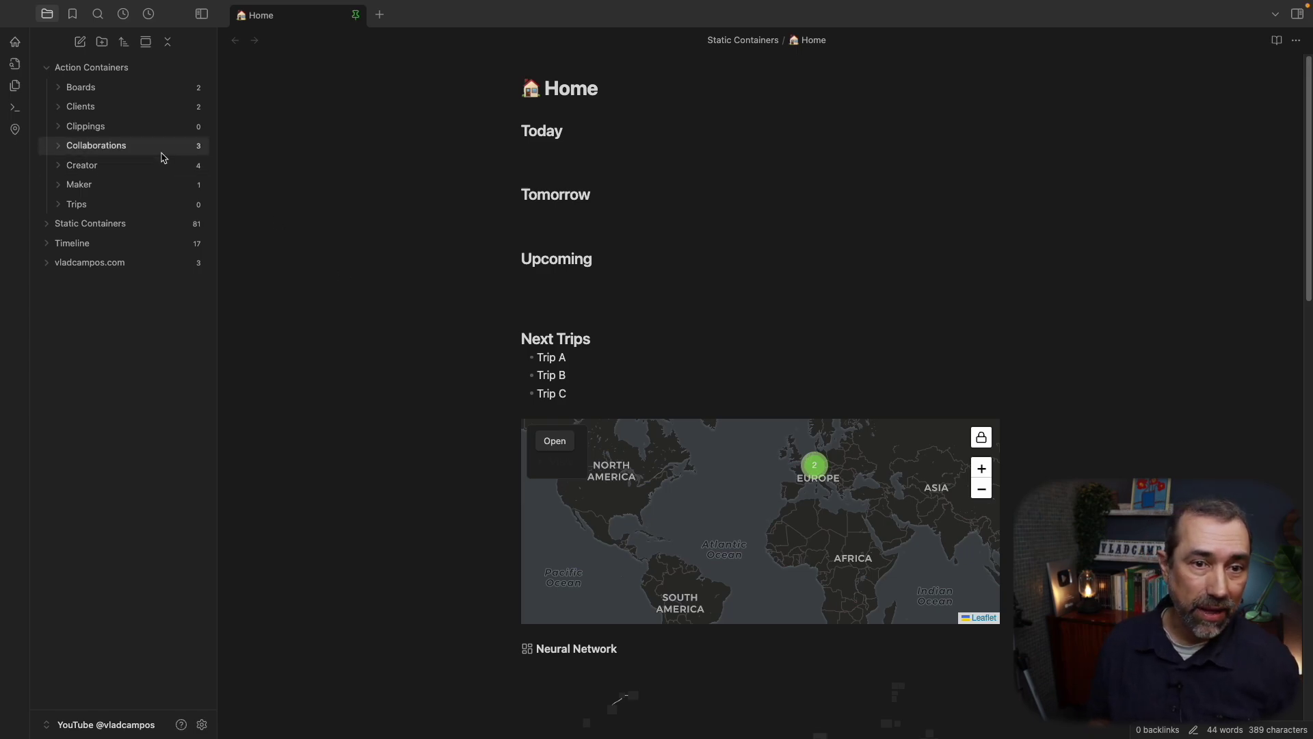
# Step: In Client B, add the task 'Learn about Tasks' due tomorrow, 2025-04-09
pyautogui.click(59, 109)
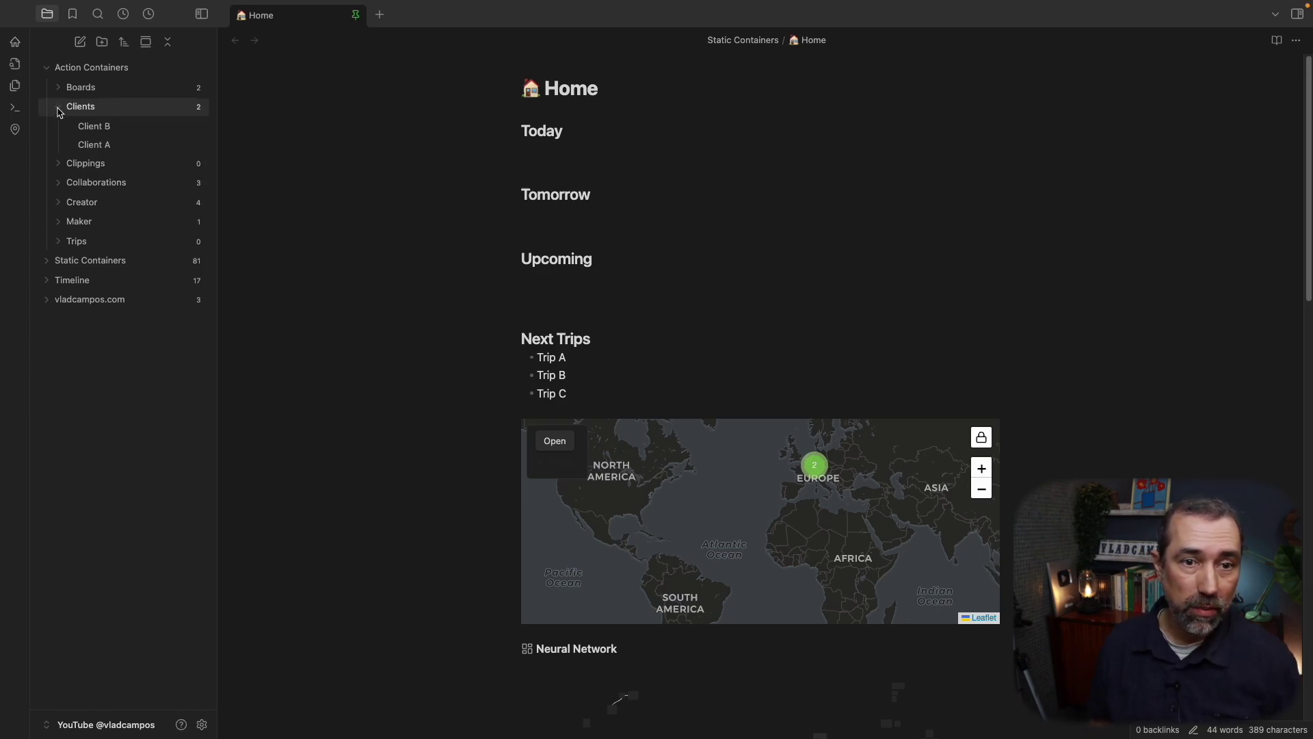
pyautogui.click(92, 127)
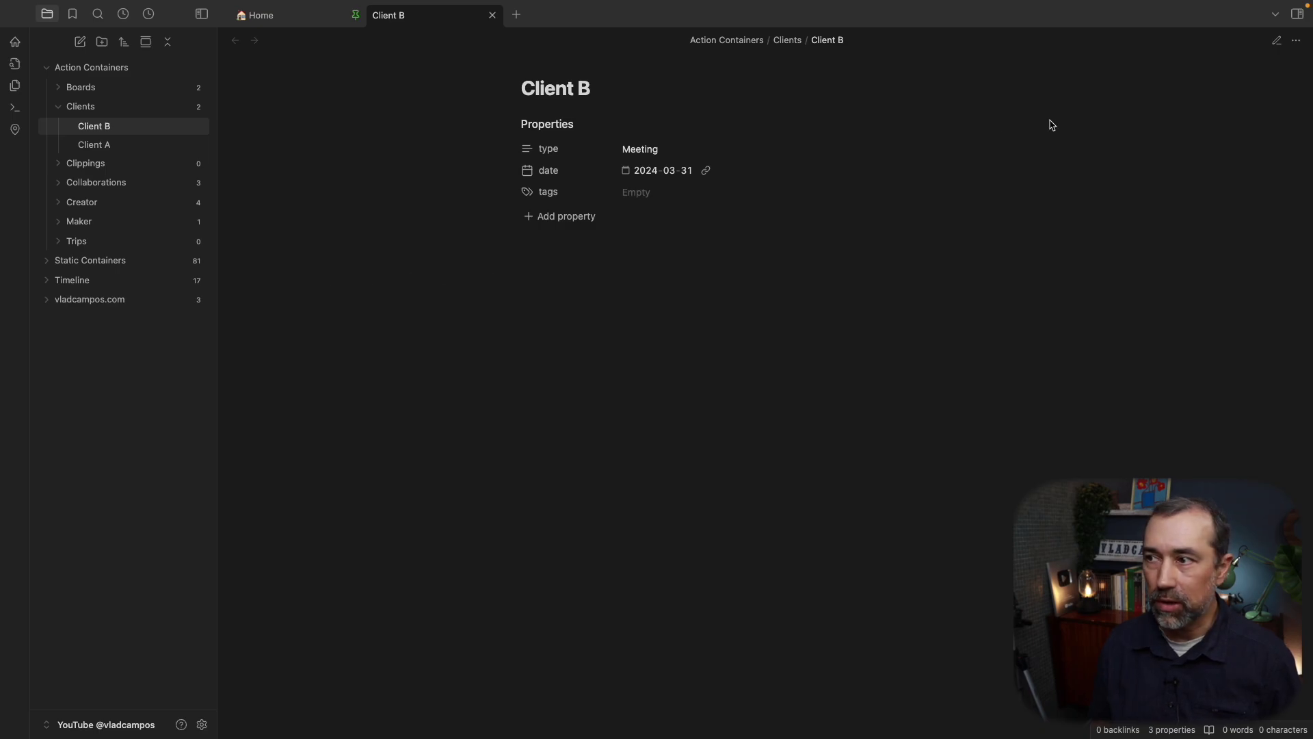
pyautogui.click(586, 268)
pyautogui.write('- ')
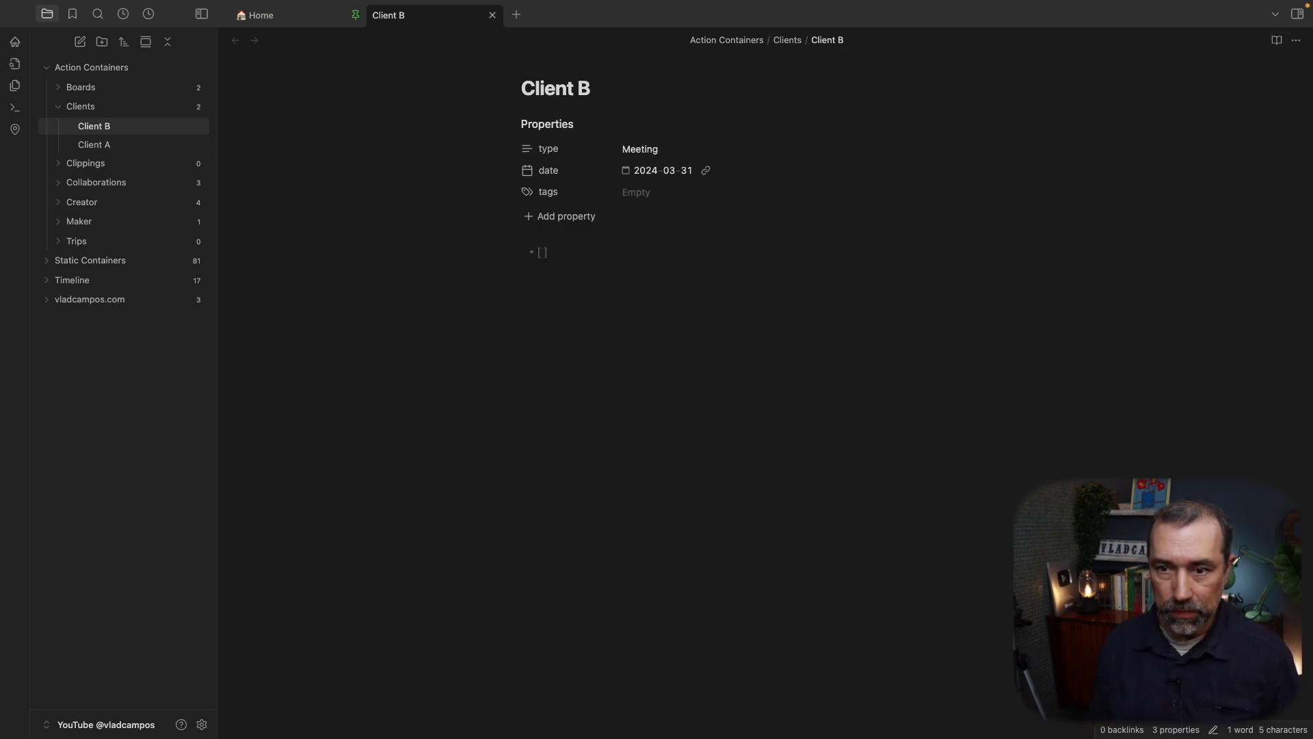
pyautogui.write('[ ] ')
pyautogui.write('Lern abou')
pyautogui.write('t Tas')
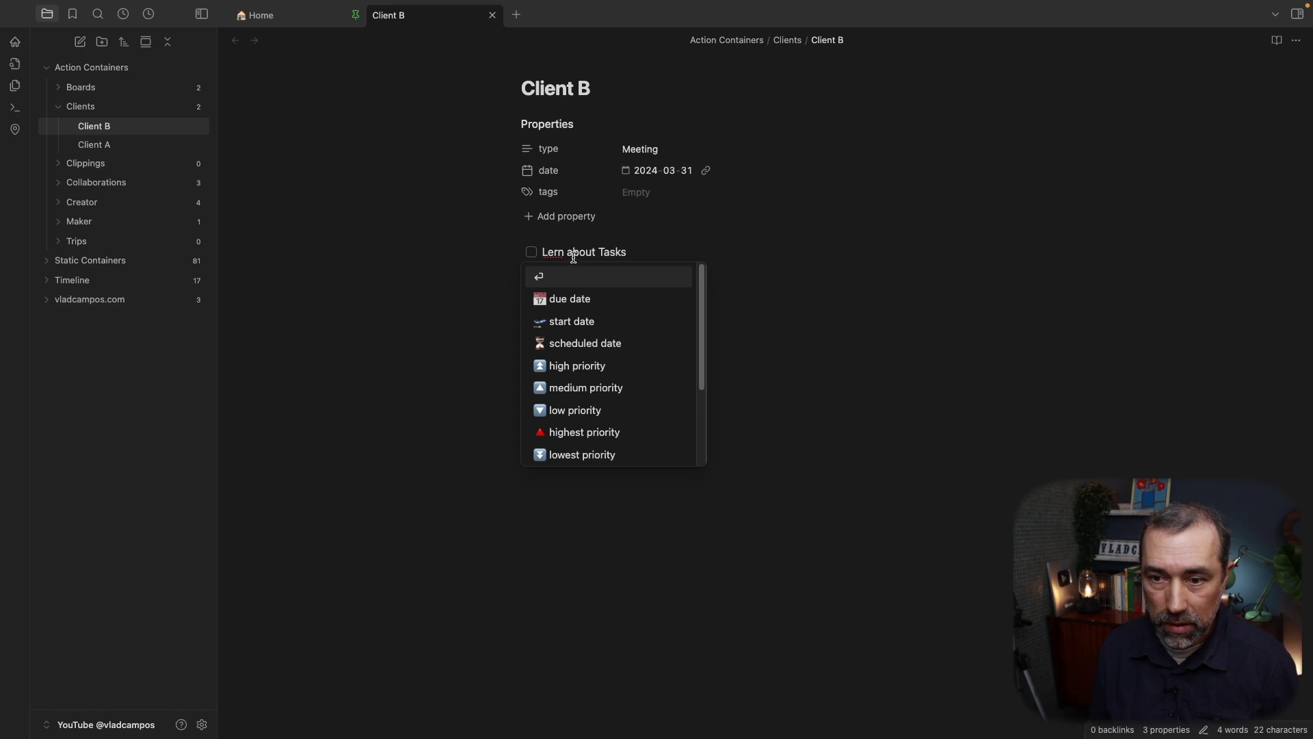
pyautogui.write('ks')
pyautogui.click(553, 253)
pyautogui.write('a')
pyautogui.click(644, 250)
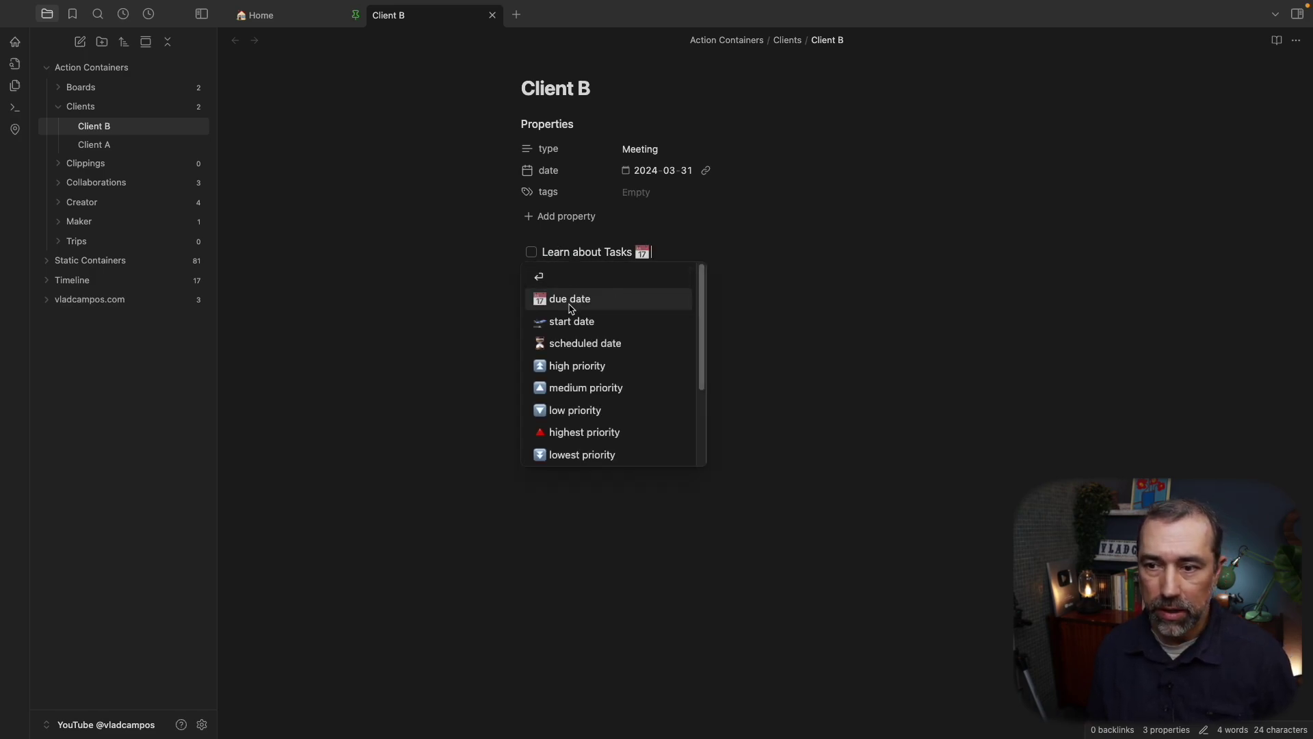
pyautogui.click(572, 309)
pyautogui.click(590, 301)
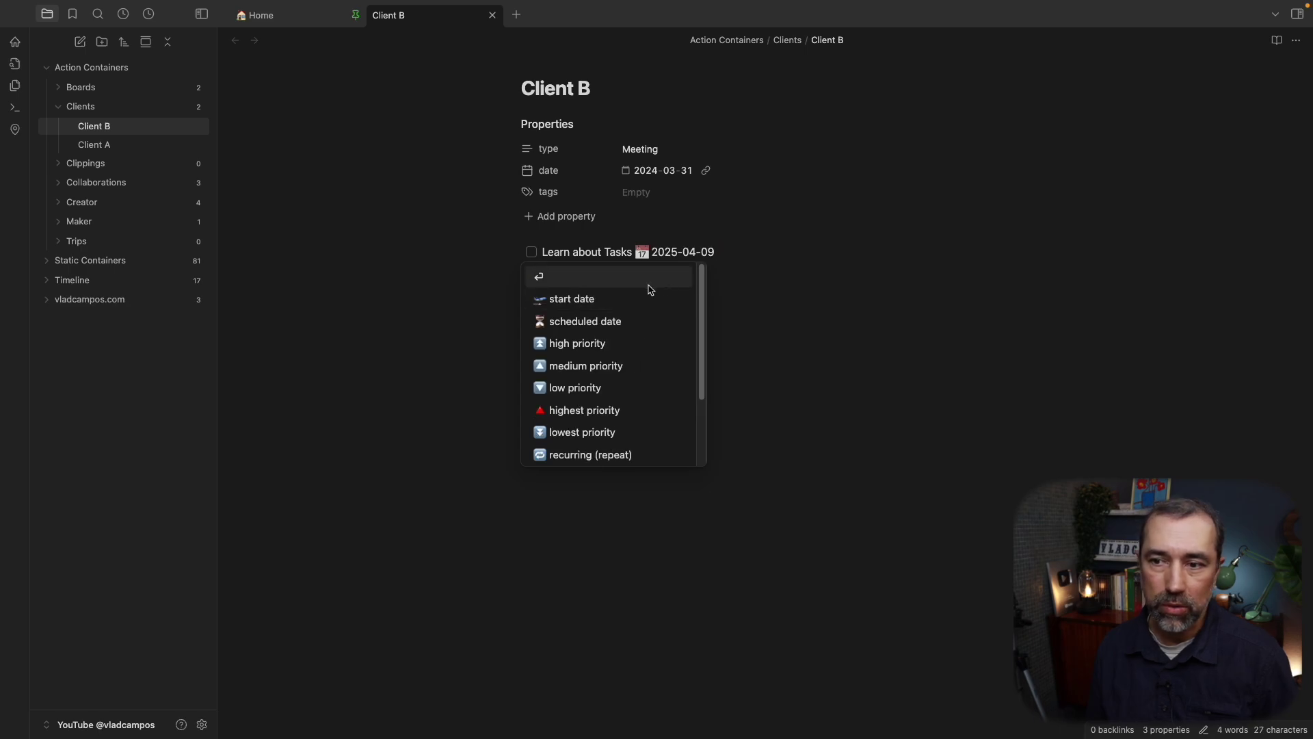
pyautogui.click(752, 293)
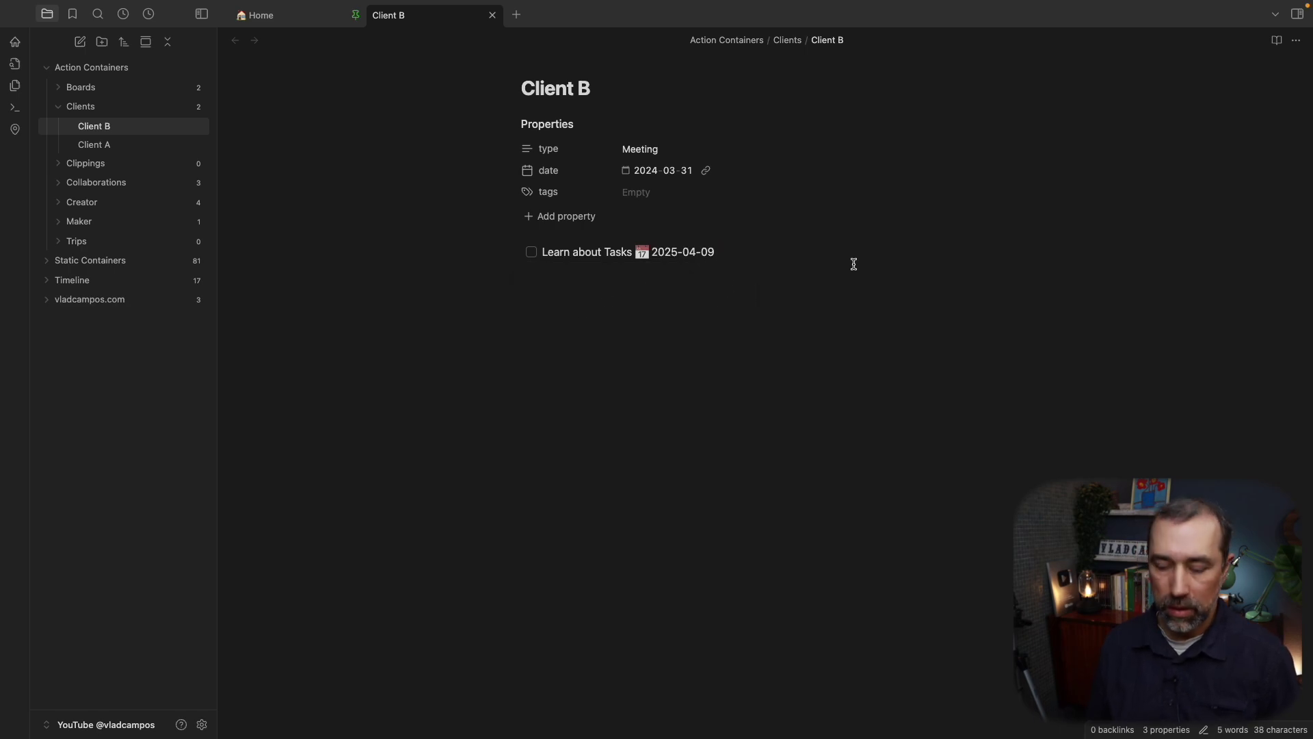
# Step: Add a second task, 'Call client', due Monday 2025-04-14
pyautogui.press('Return')
pyautogui.write('Call client📅')
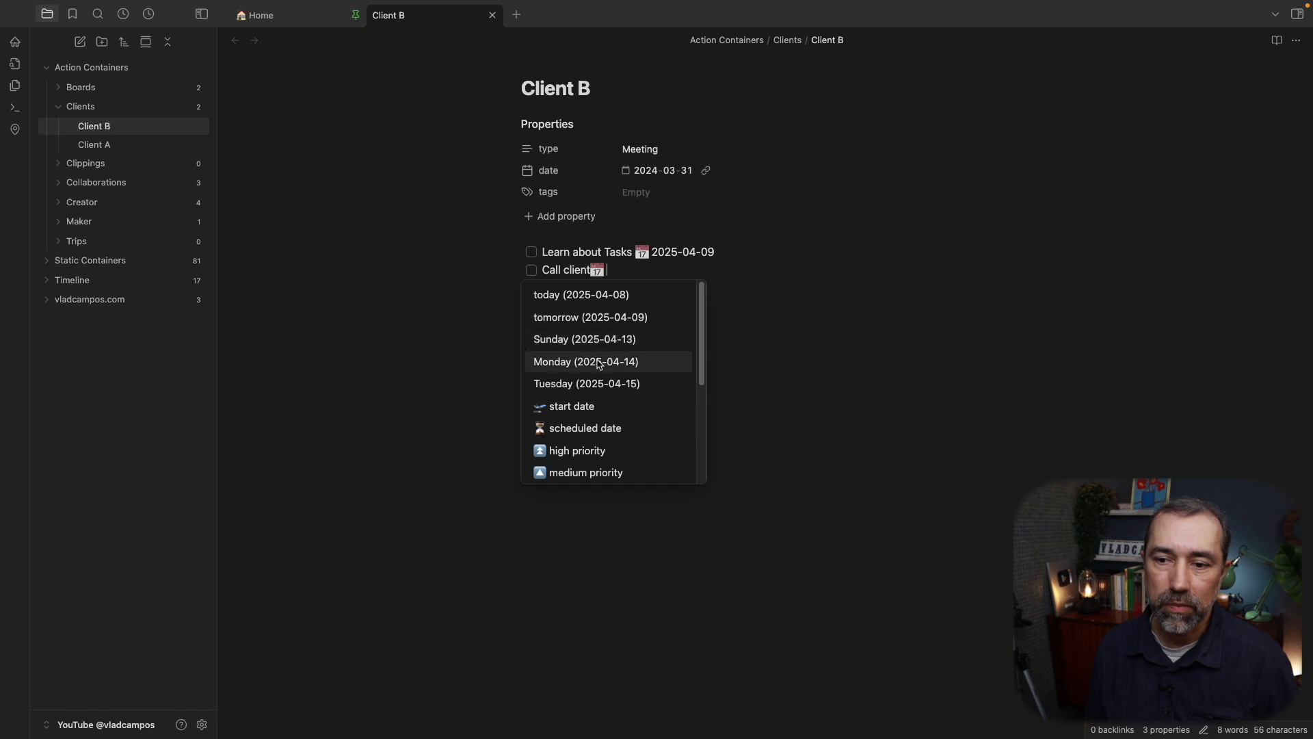
pyautogui.click(625, 360)
pyautogui.click(814, 318)
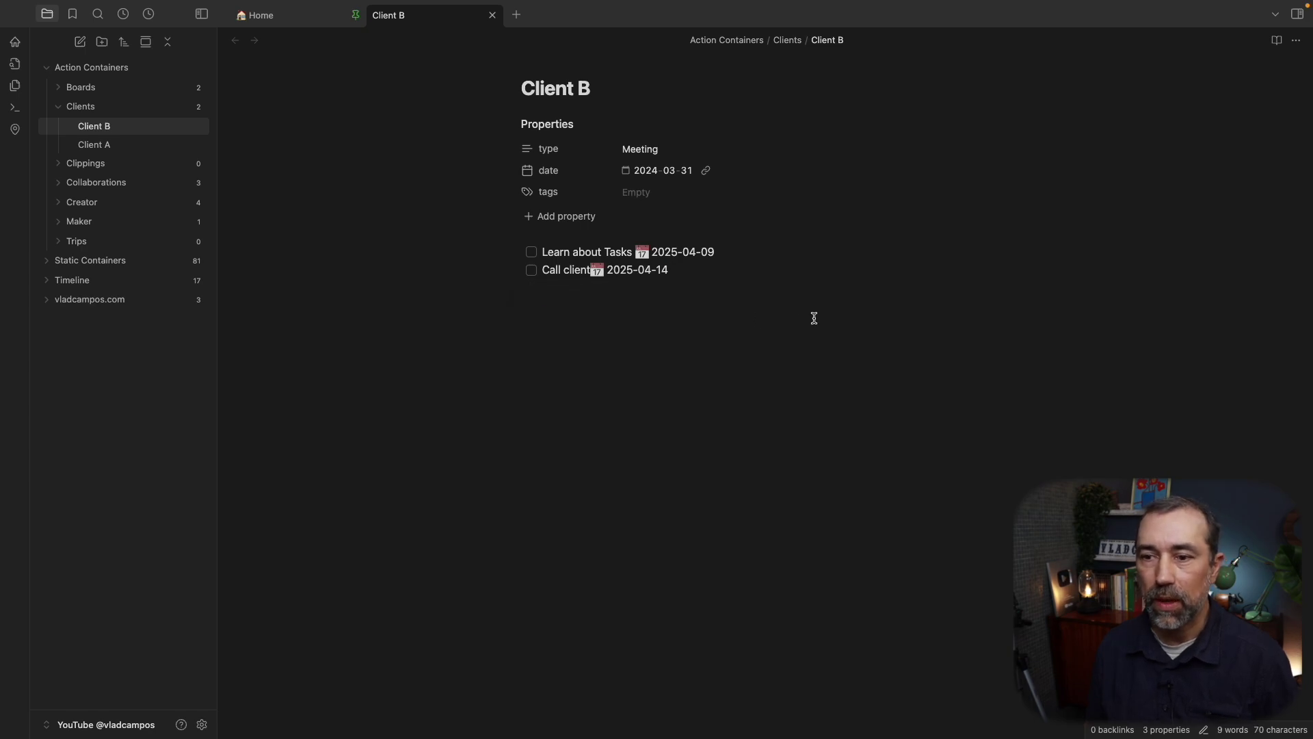
# Step: In Client A, add task 'Lean Obsidian' due Tuesday 2025-04-15, without a start date
pyautogui.click(123, 153)
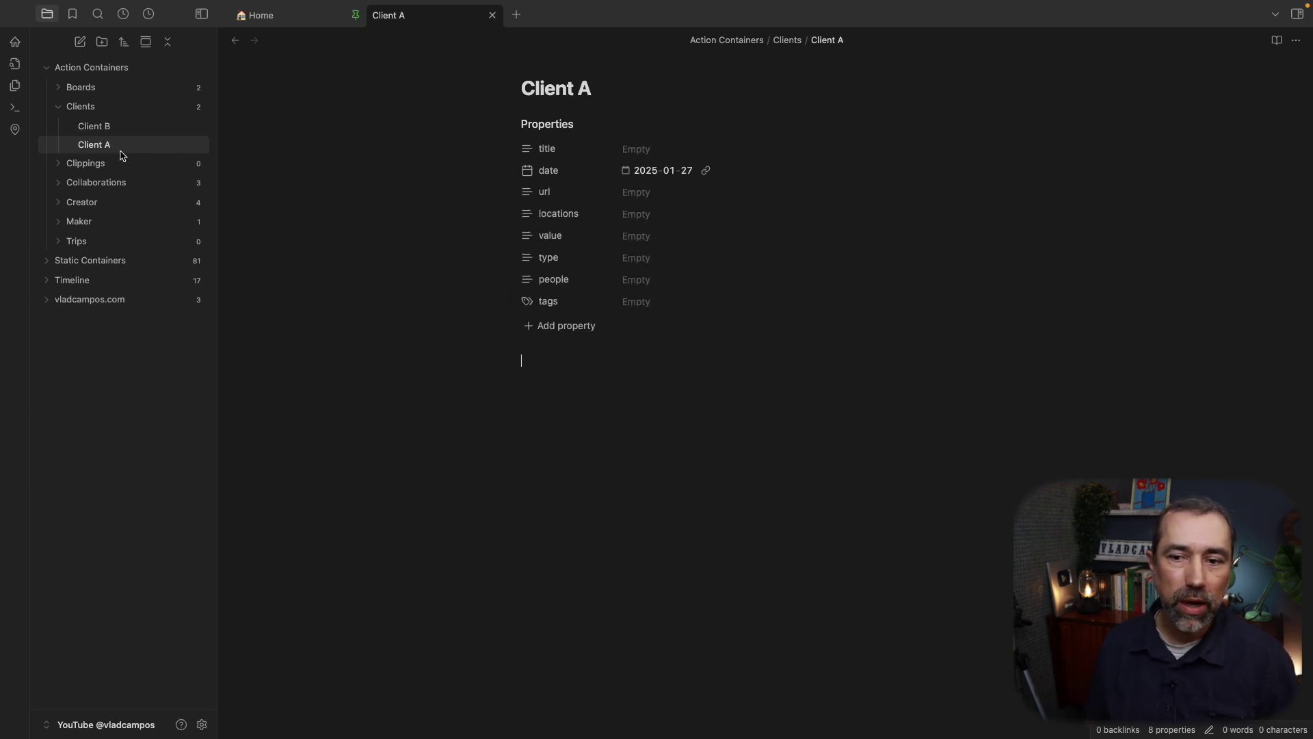
pyautogui.click(582, 358)
pyautogui.write('Lern')
pyautogui.press('Tab')
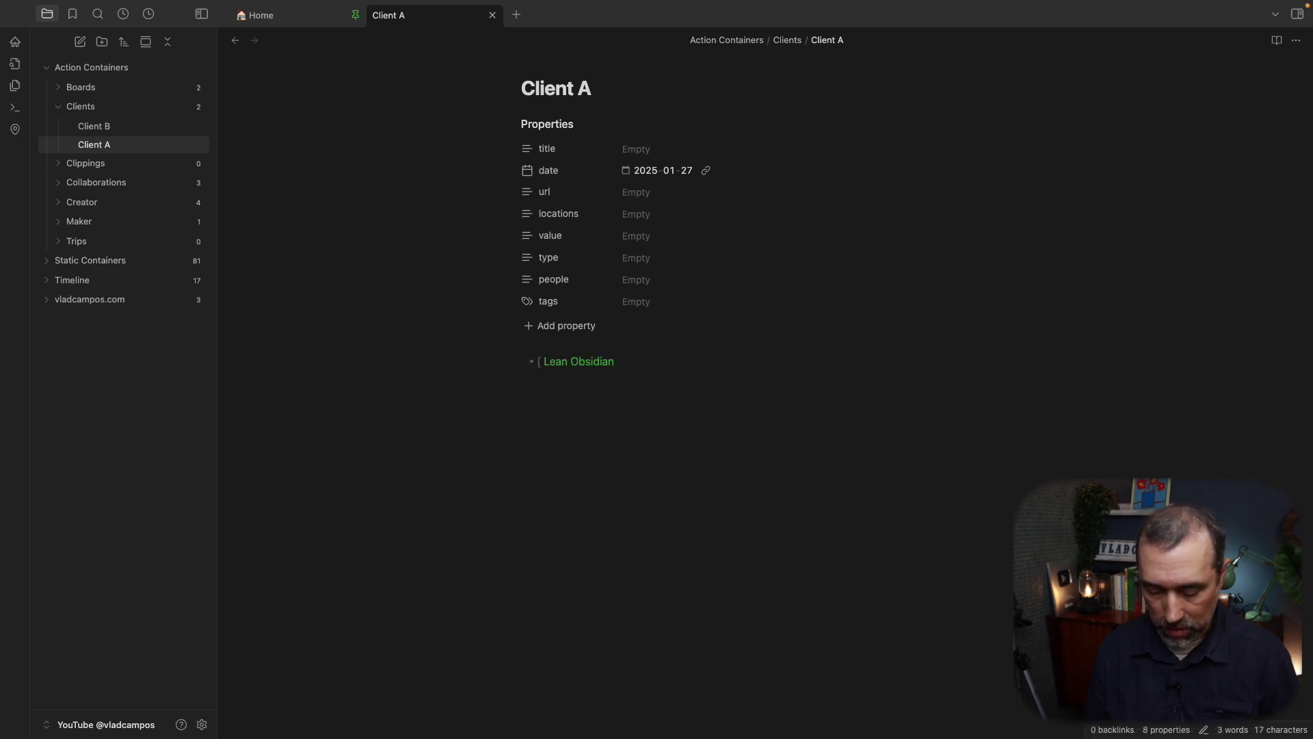
pyautogui.write(']')
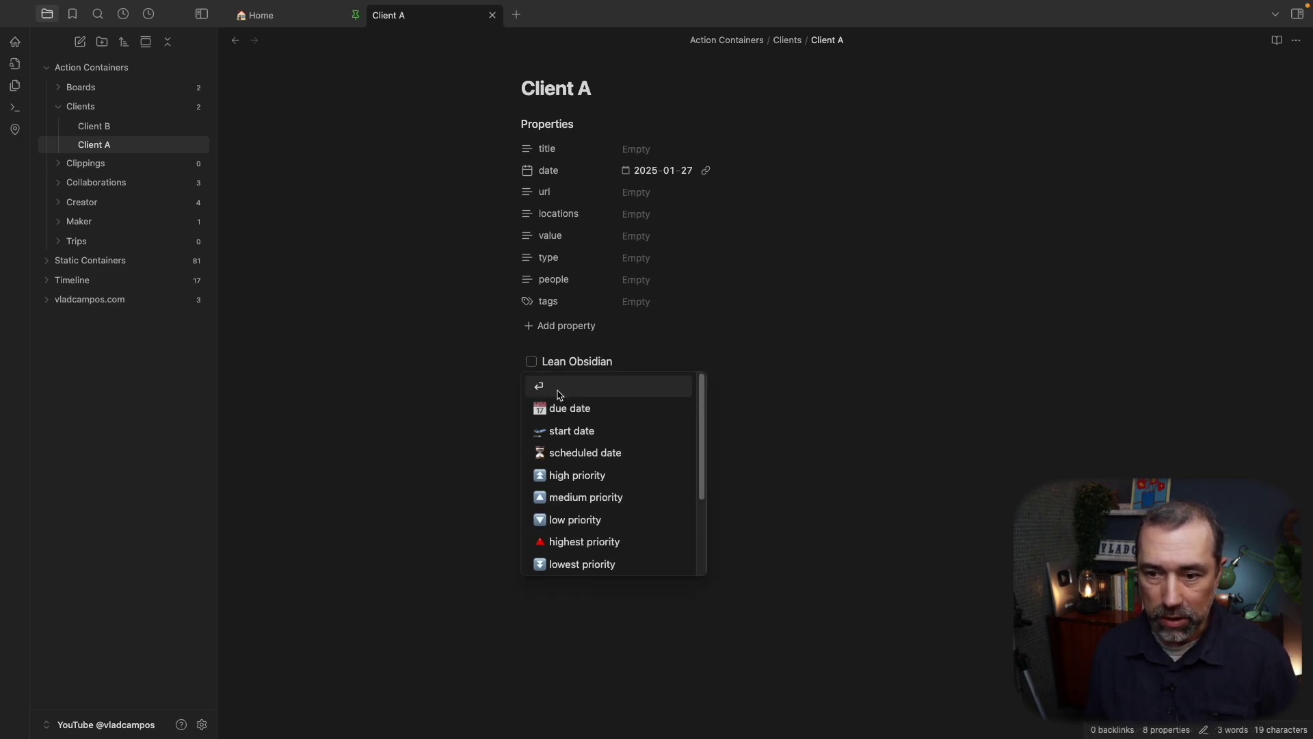
pyautogui.click(584, 418)
pyautogui.click(671, 474)
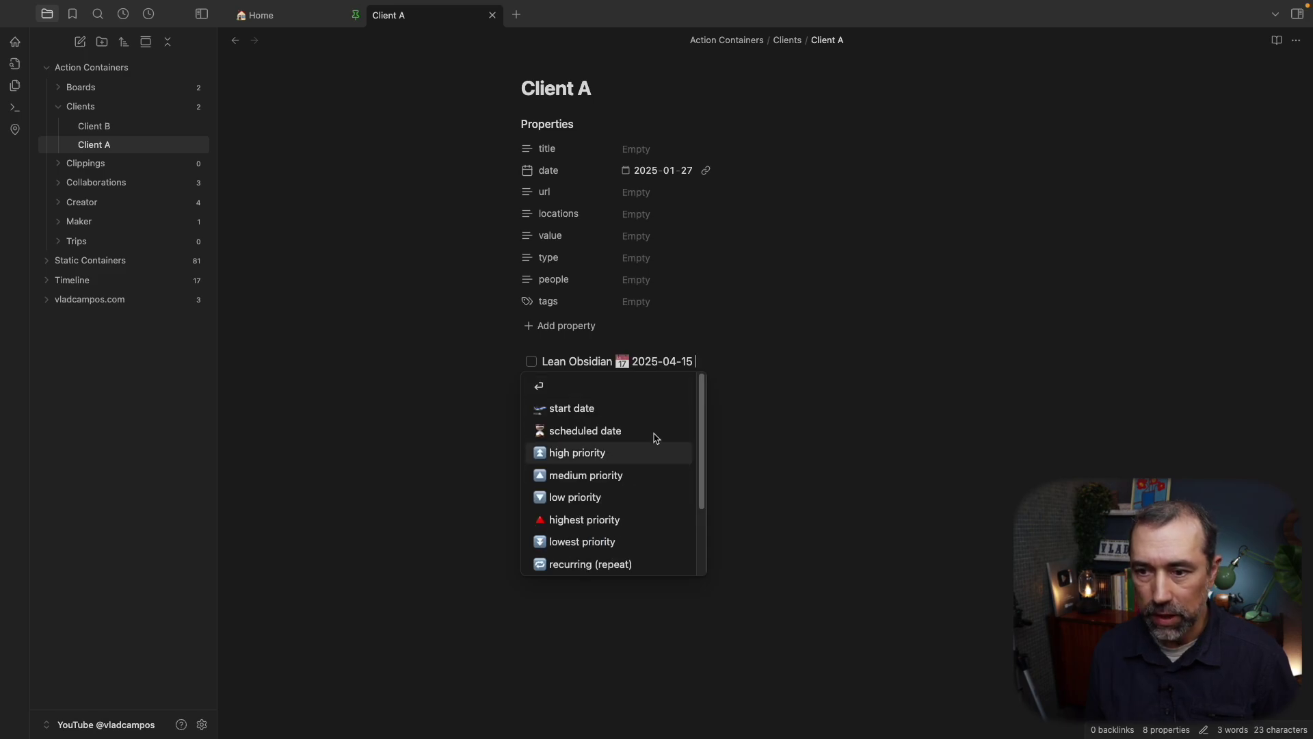
pyautogui.press('Return')
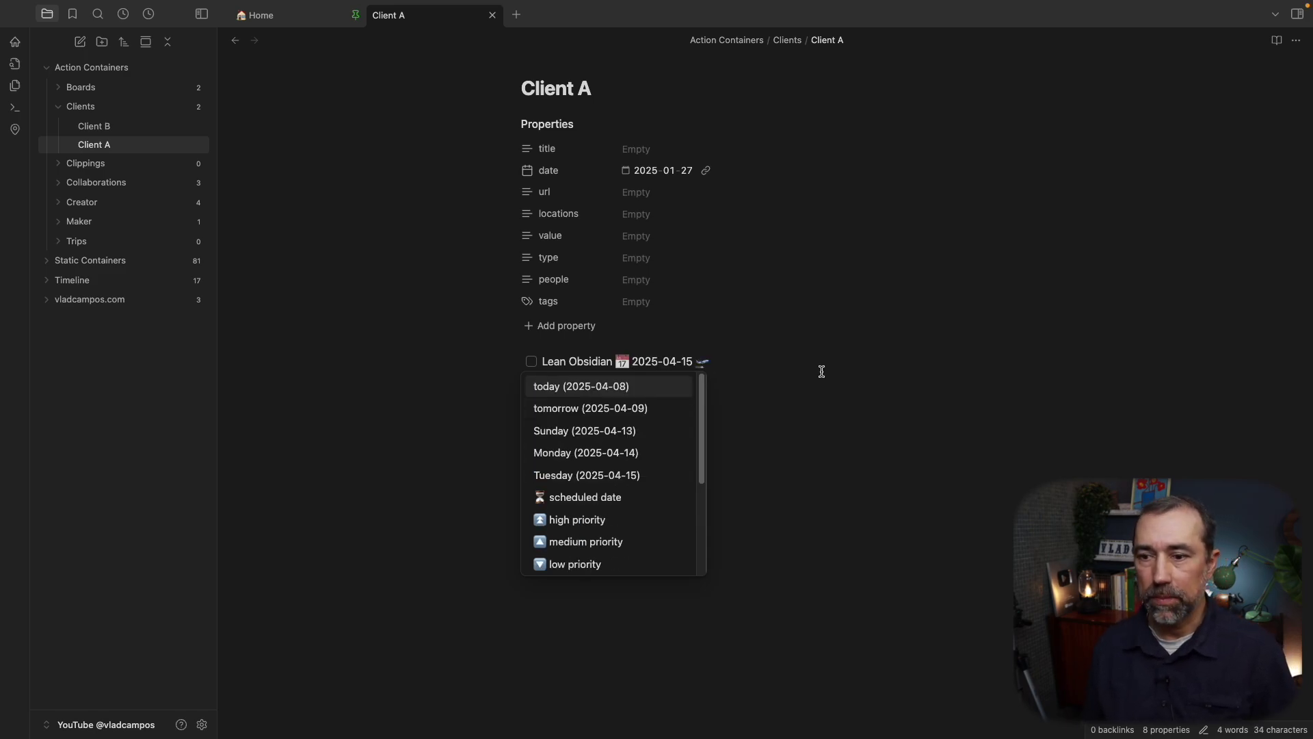
pyautogui.press('BackSpace')
pyautogui.press('BackSpace')
pyautogui.press('Escape')
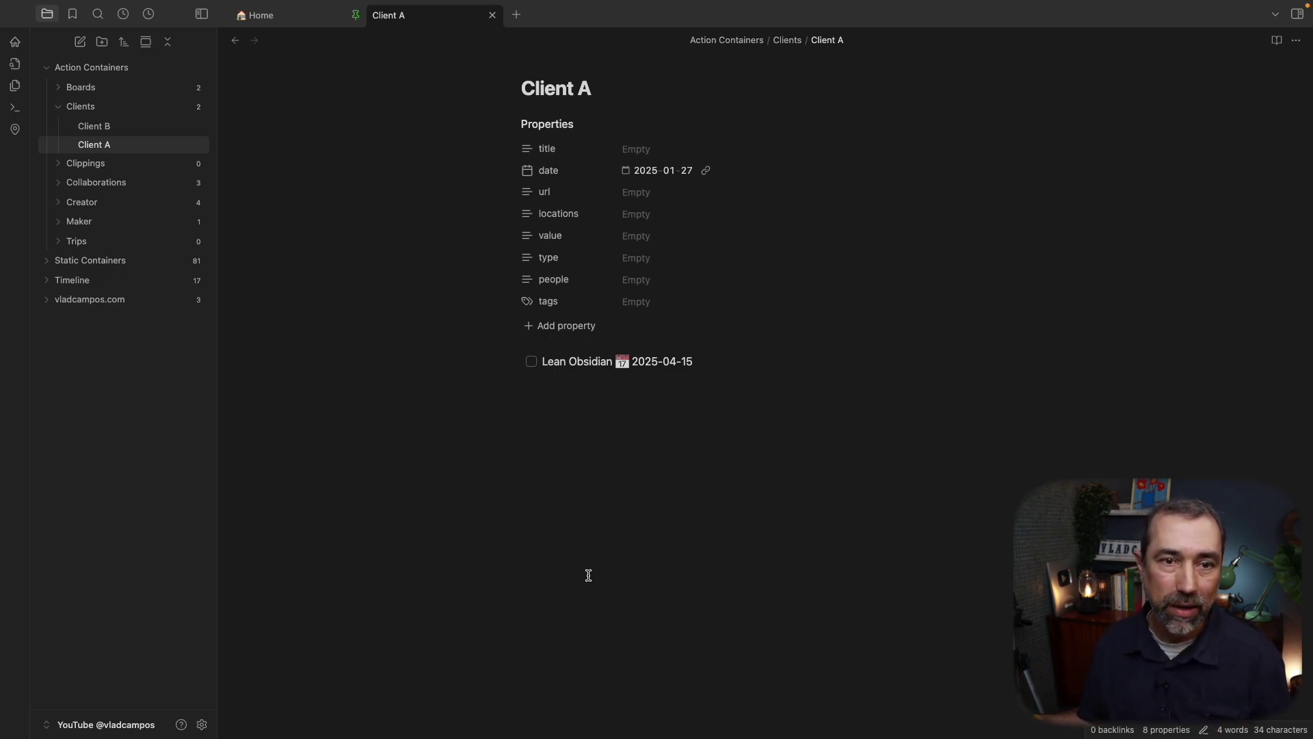
# Step: Create a 'Random Tasks' note in Action Containers and delete its properties frontmatter
pyautogui.rightClick(105, 70)
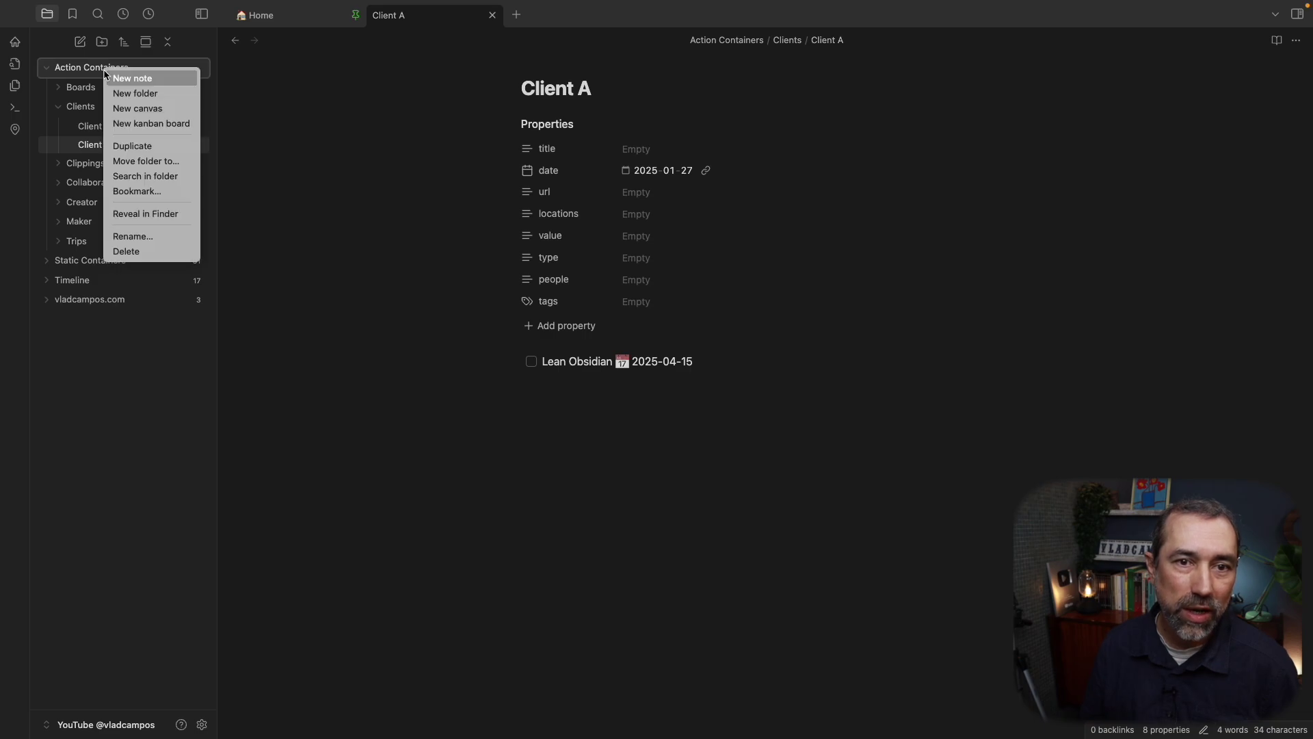
pyautogui.click(113, 77)
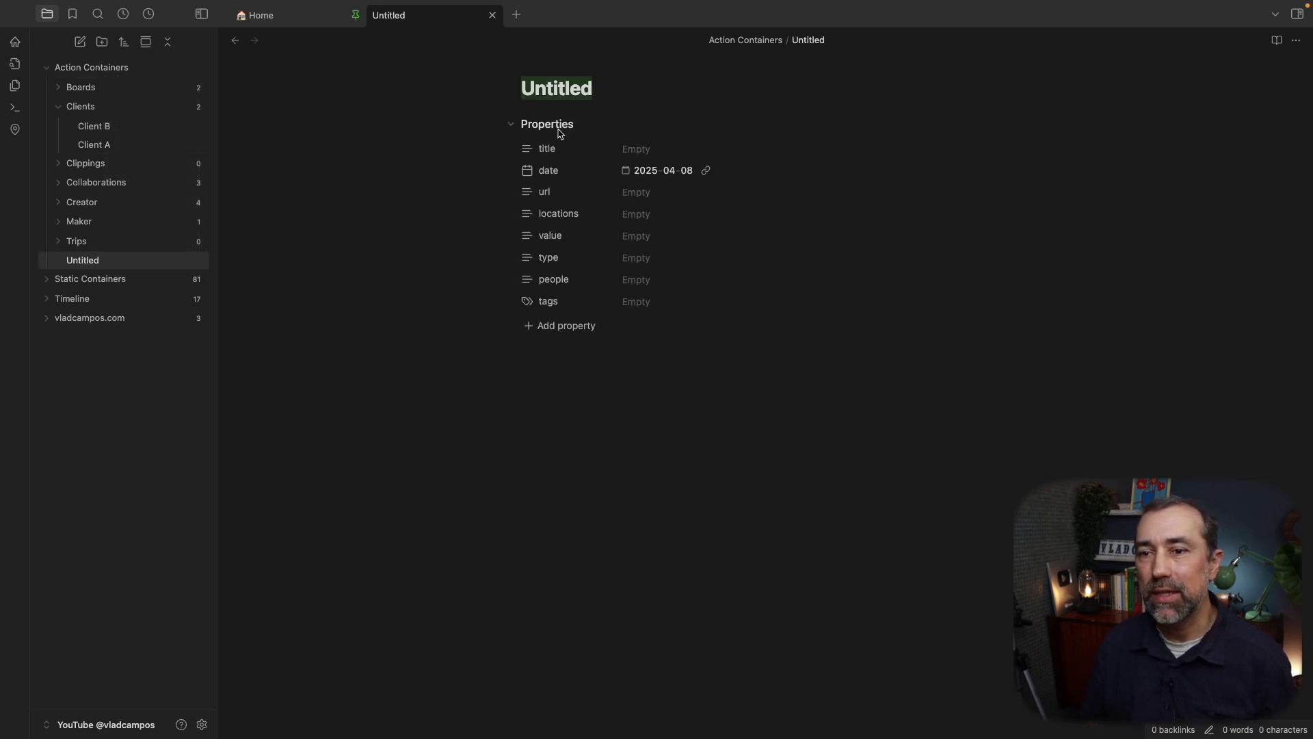
pyautogui.write('Random Tasks')
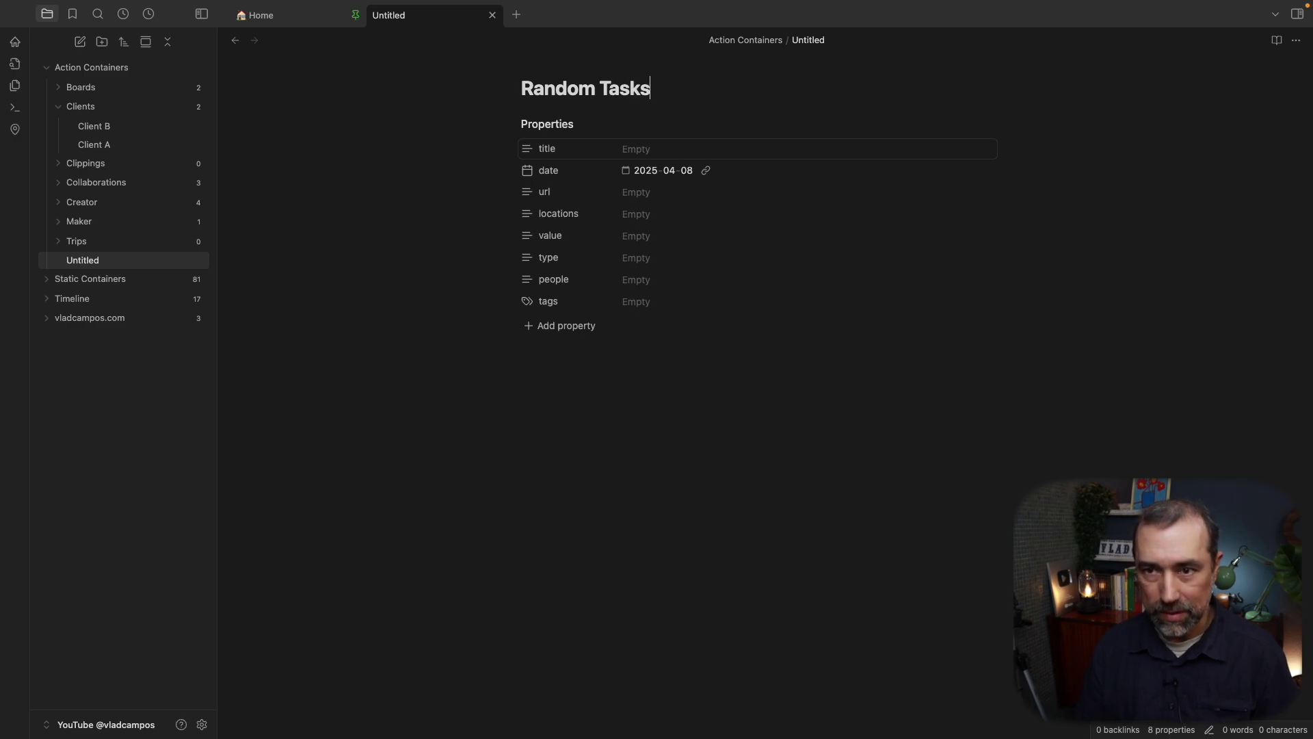
pyautogui.press('Return')
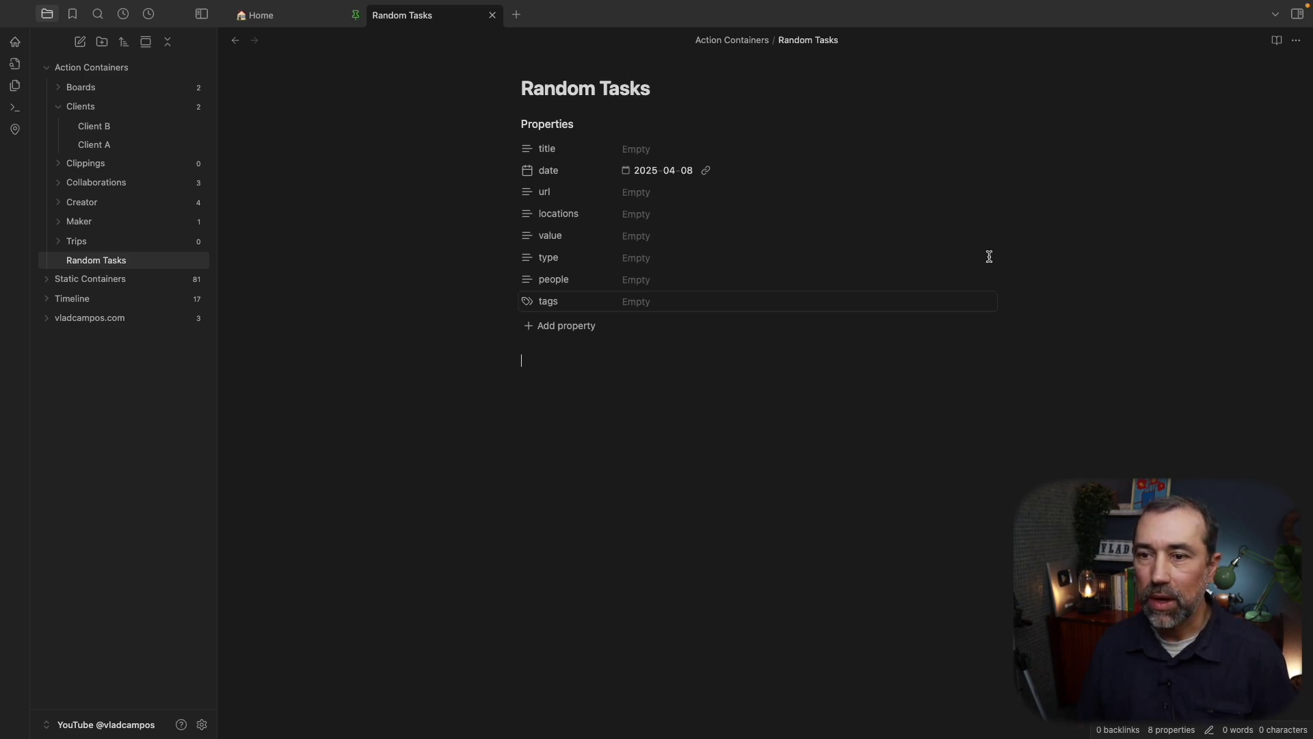
pyautogui.click(1296, 40)
pyautogui.click(1138, 88)
pyautogui.moveTo(547, 270); pyautogui.dragTo(493, 115)
pyautogui.press('BackSpace')
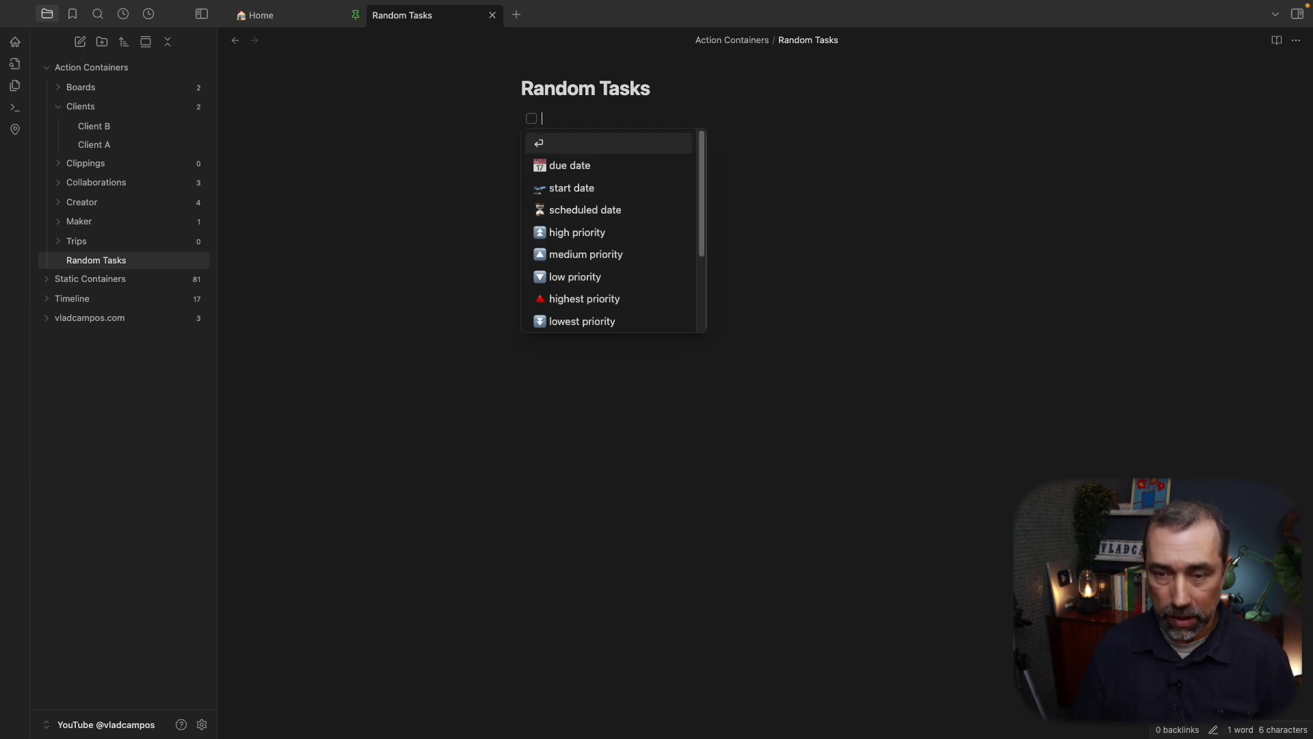
# Step: Write an unchecked 'Buy Milk' task in the Random Tasks note
pyautogui.write('M')
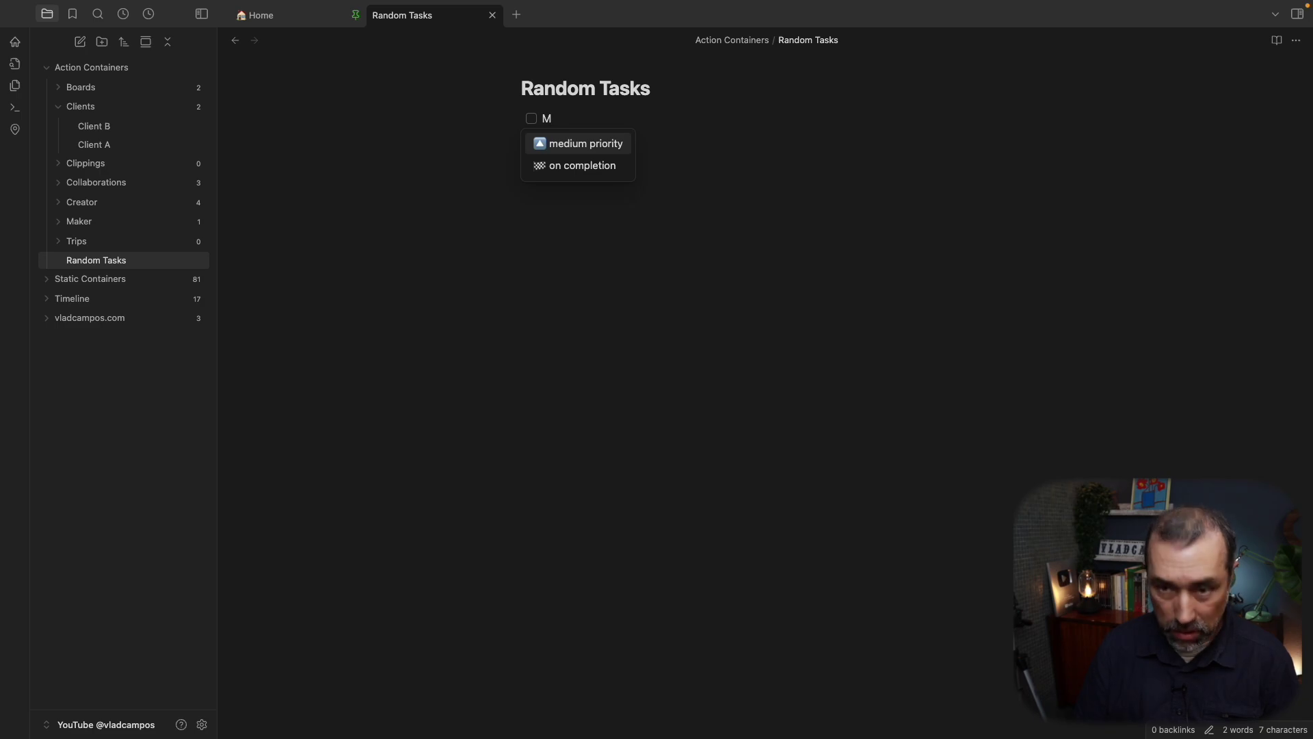
pyautogui.press('BackSpace')
pyautogui.write('Buy Mil')
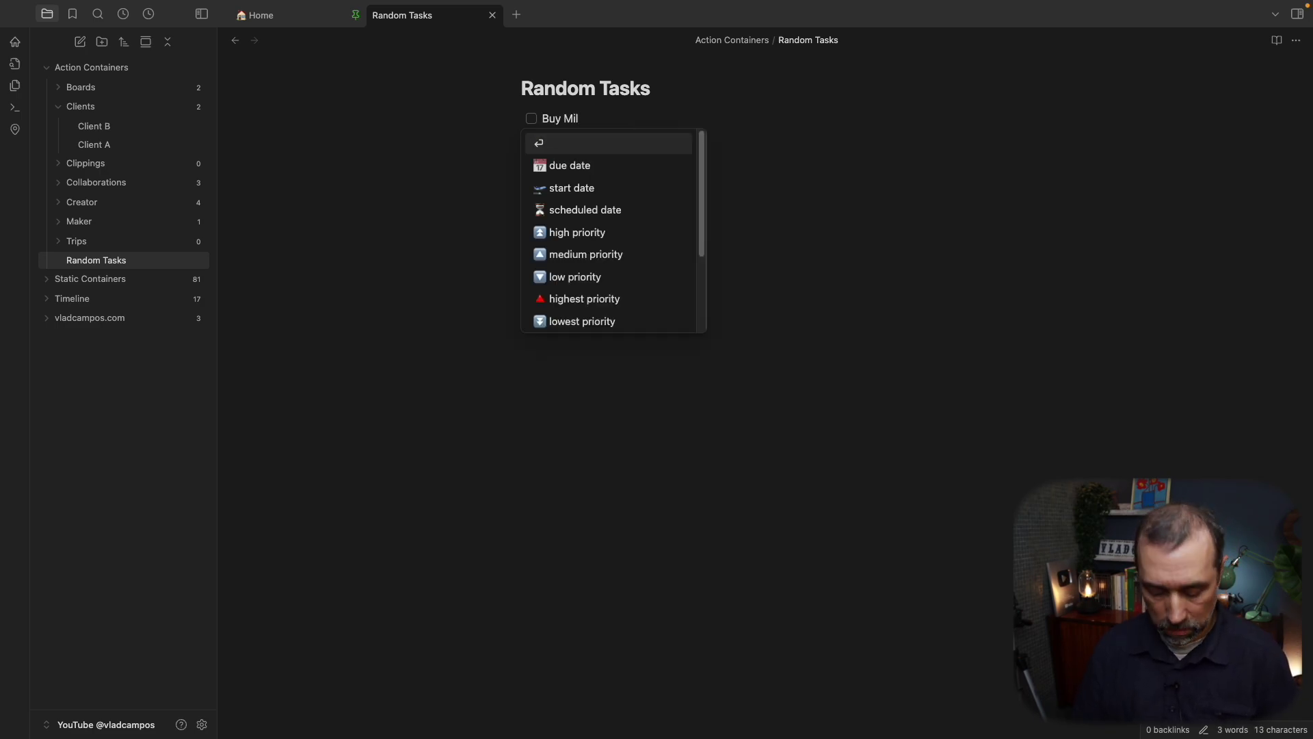
pyautogui.write('k')
pyautogui.press('Return')
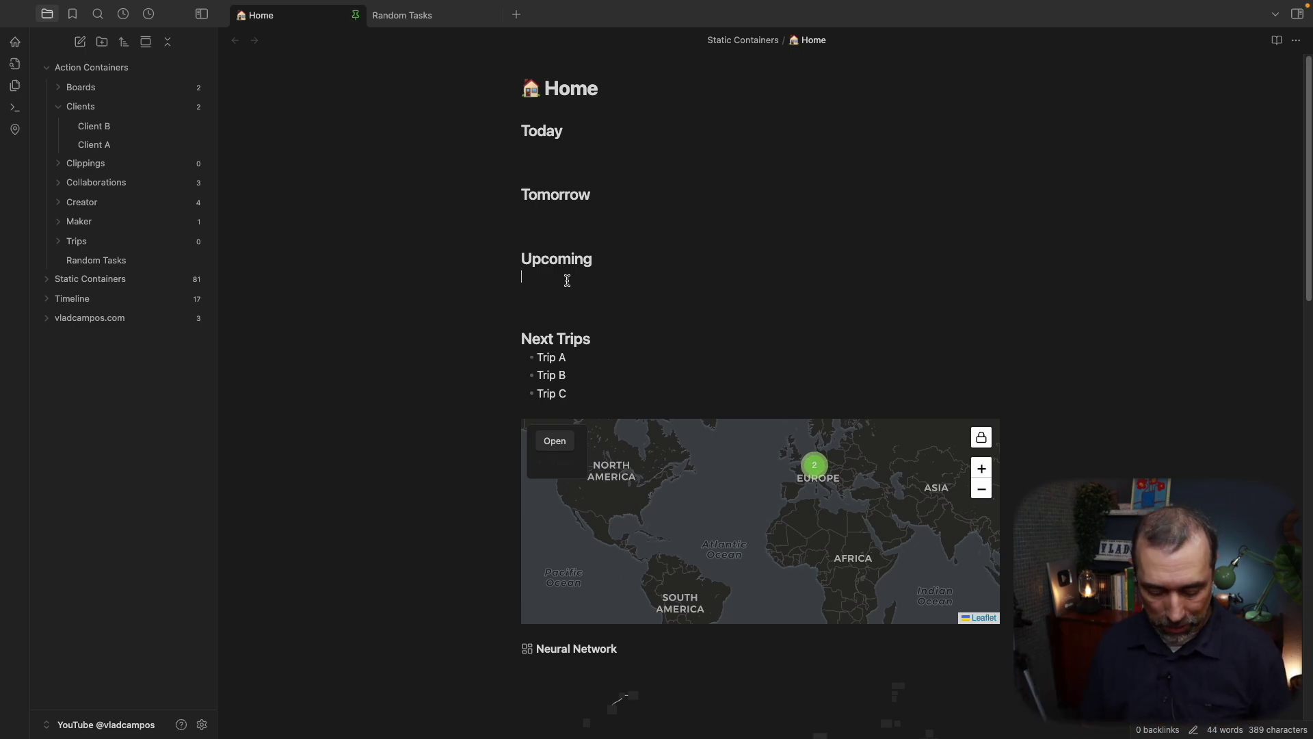
# Step: Paste the Upcoming query: not done, due after tomorrow and before in two weeks, sort by due
pyautogui.write('```tasks not done (due after tomorrow) AND (due before in two weeks) sort by due hide edit button hide recurrence rule button hide postpone button limit 12 ```')
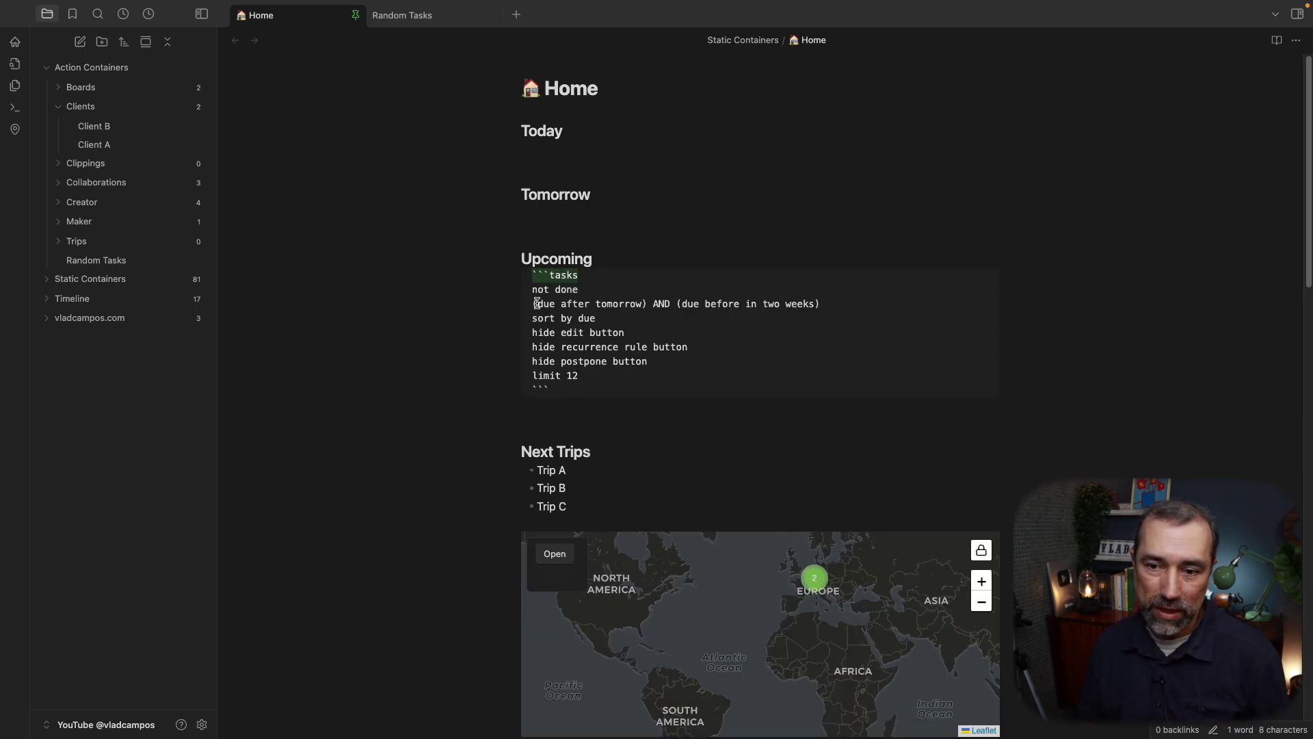
pyautogui.click(547, 389)
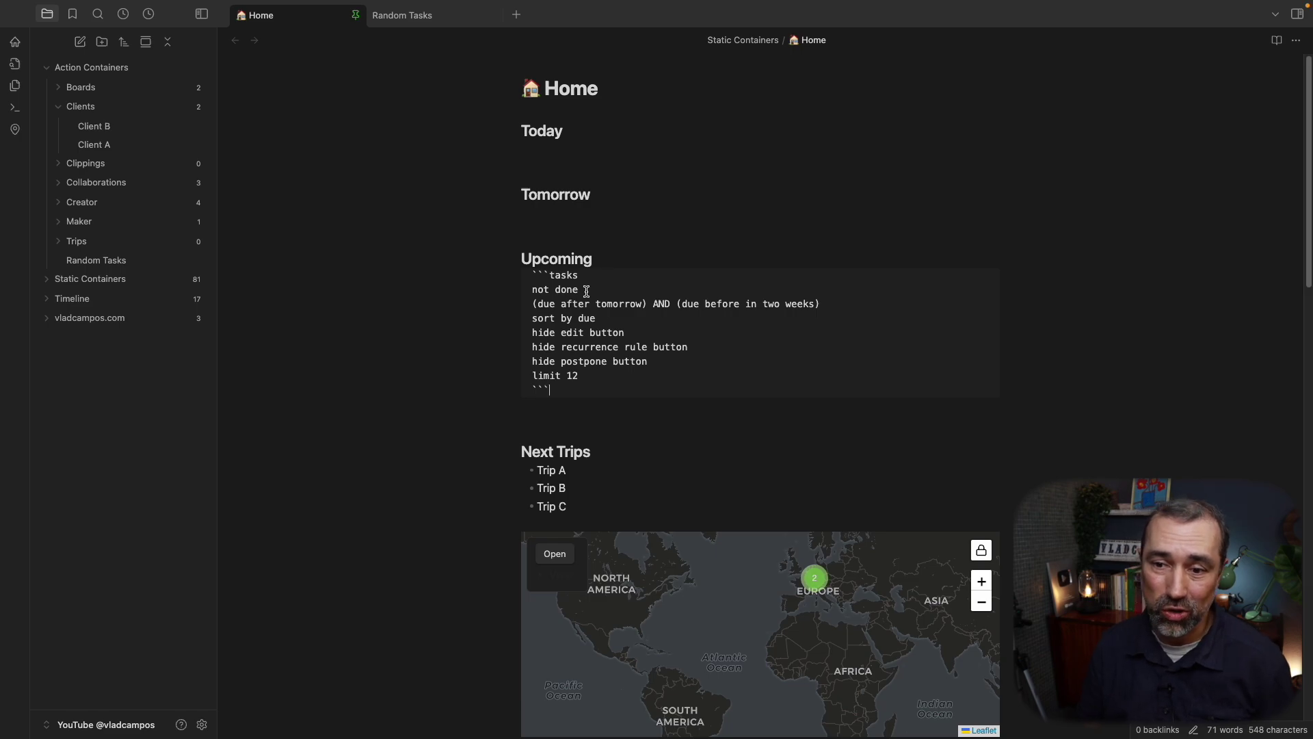
pyautogui.moveTo(534, 290); pyautogui.dragTo(584, 288)
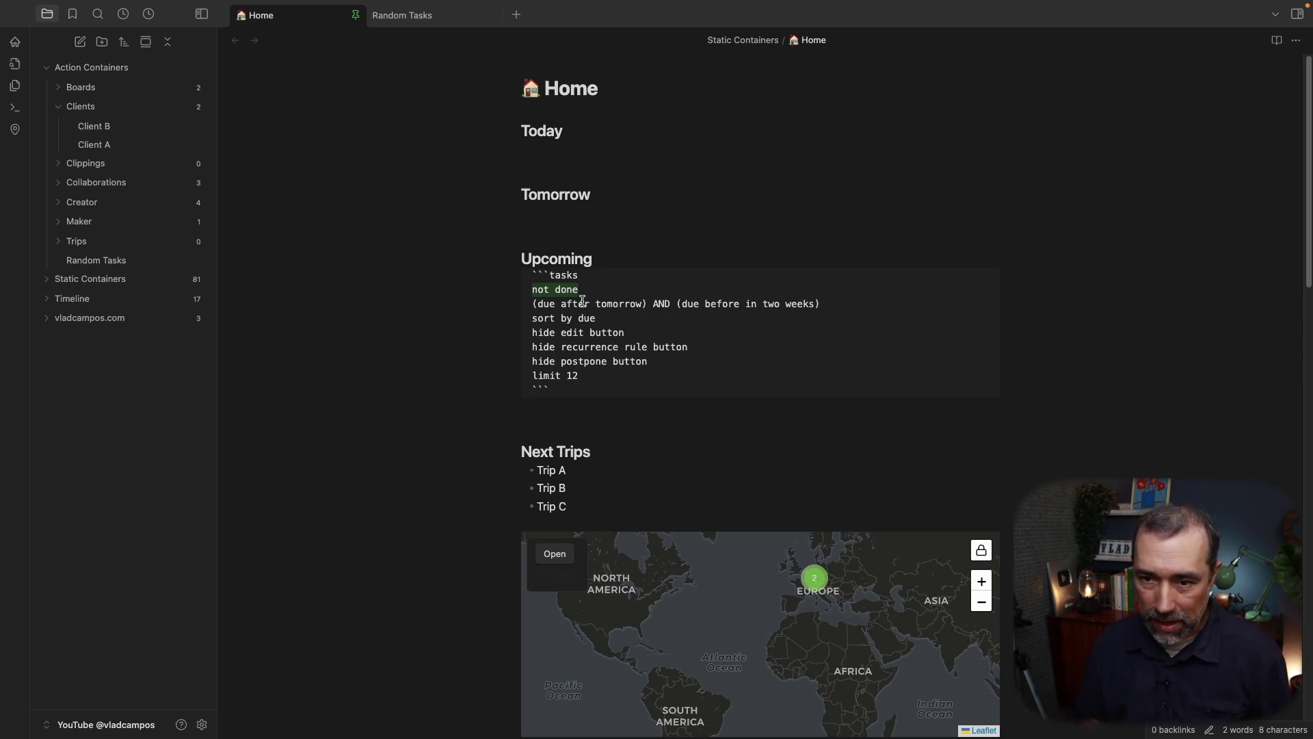
pyautogui.moveTo(534, 304); pyautogui.dragTo(628, 303)
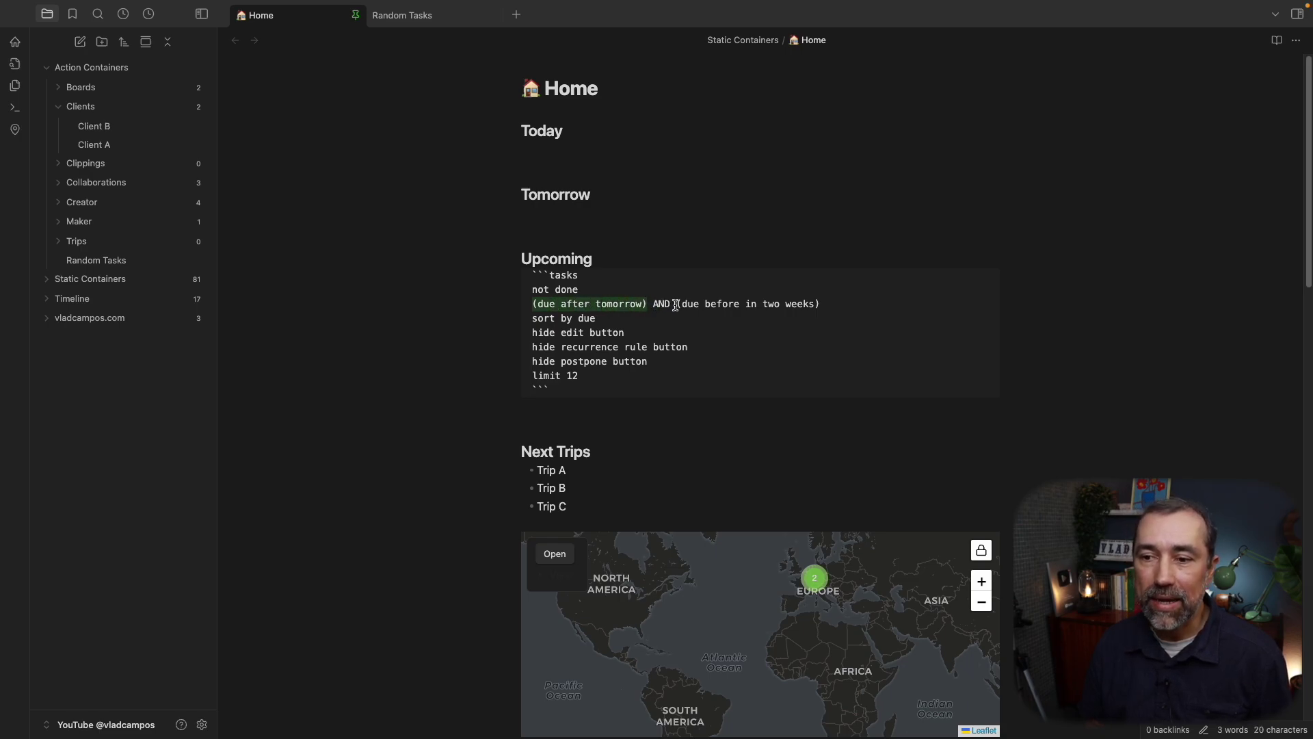
pyautogui.moveTo(677, 305); pyautogui.dragTo(827, 311)
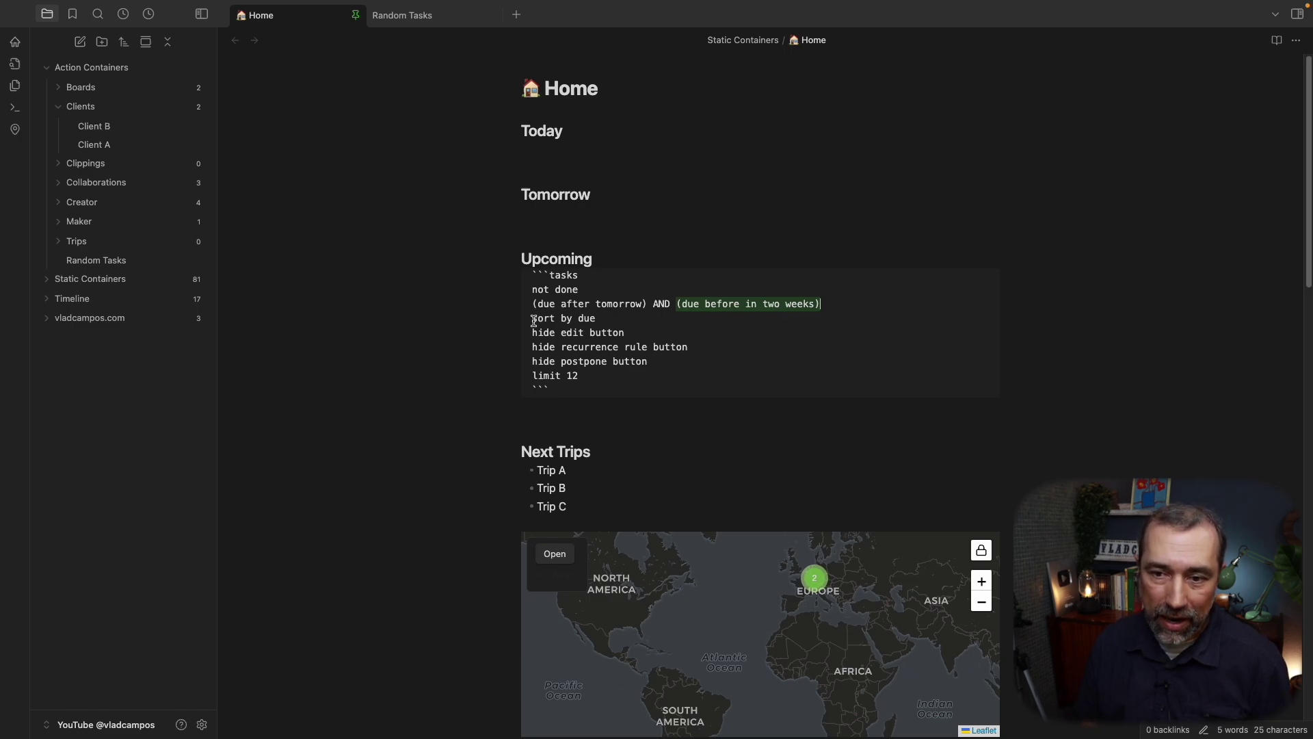
pyautogui.moveTo(534, 321); pyautogui.dragTo(597, 318)
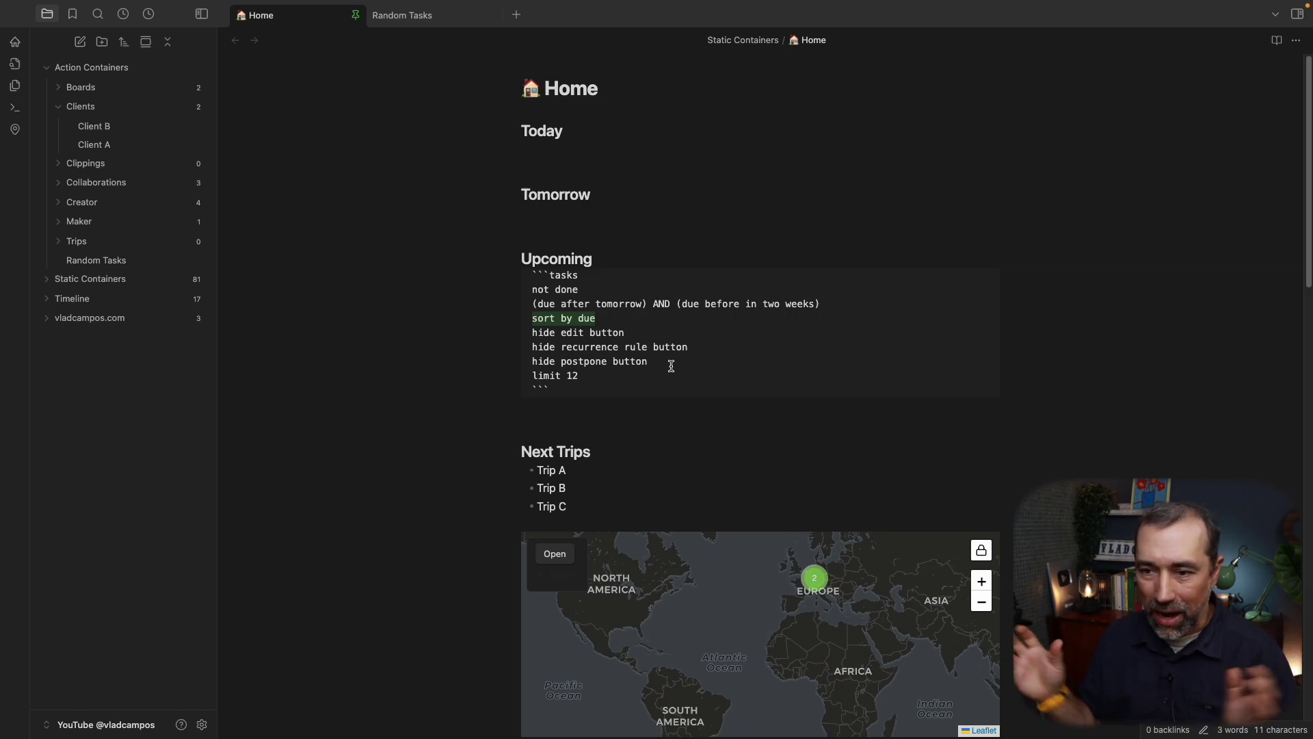
# Step: Go over the query's hide edit, recurrence and postpone button lines and limit 12
pyautogui.click(542, 333)
pyautogui.moveTo(560, 335); pyautogui.dragTo(648, 334)
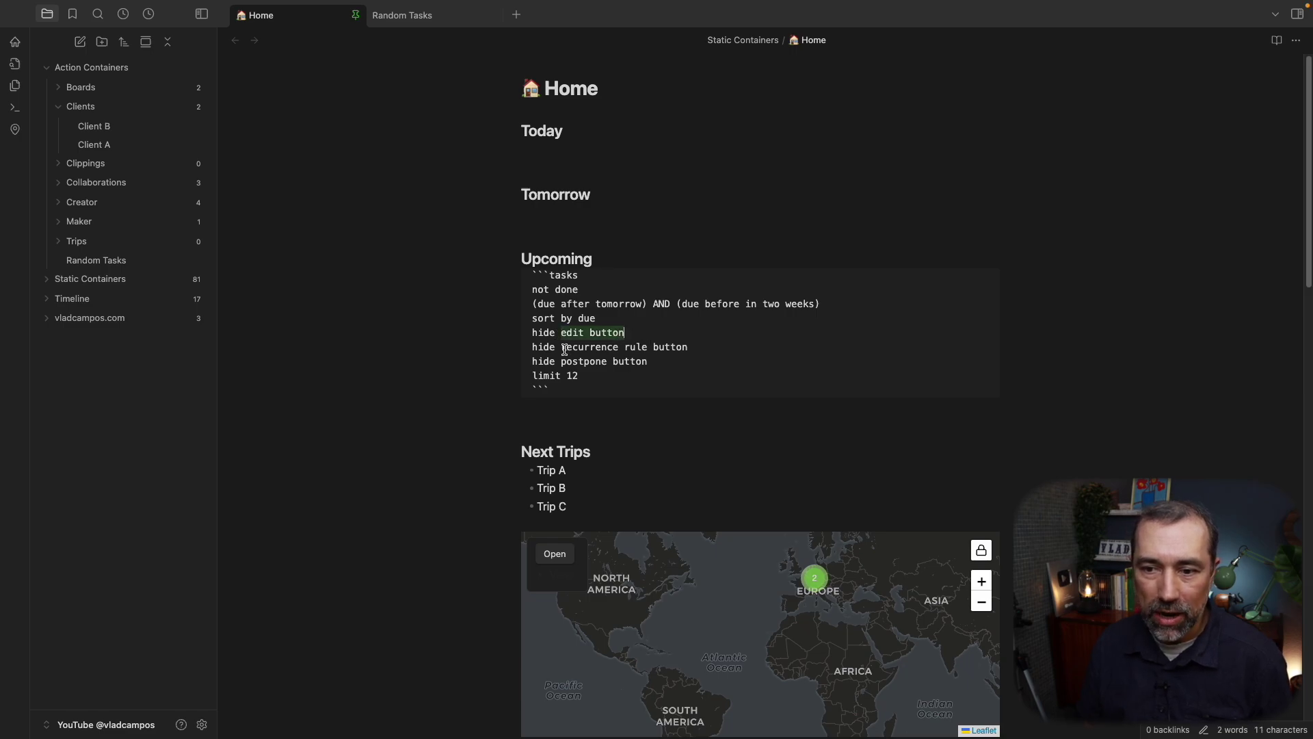
pyautogui.moveTo(564, 349); pyautogui.dragTo(692, 349)
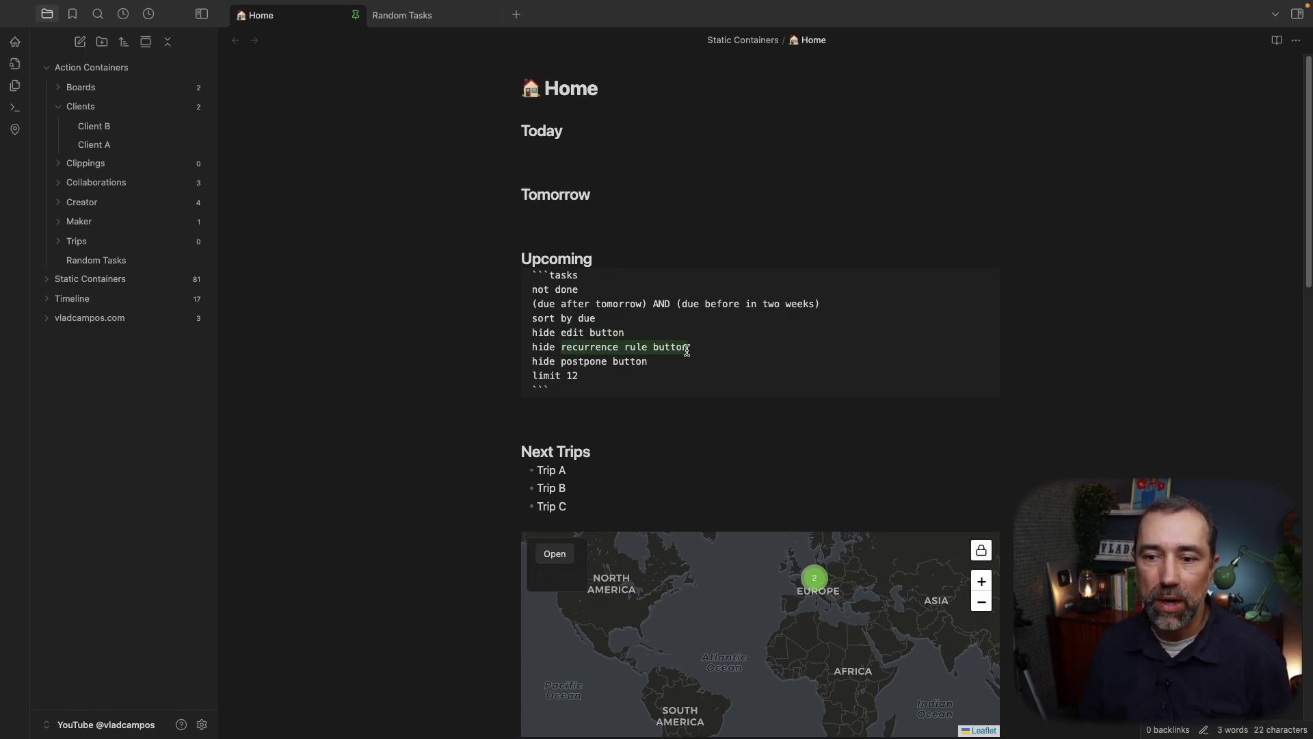
pyautogui.moveTo(561, 361); pyautogui.dragTo(670, 358)
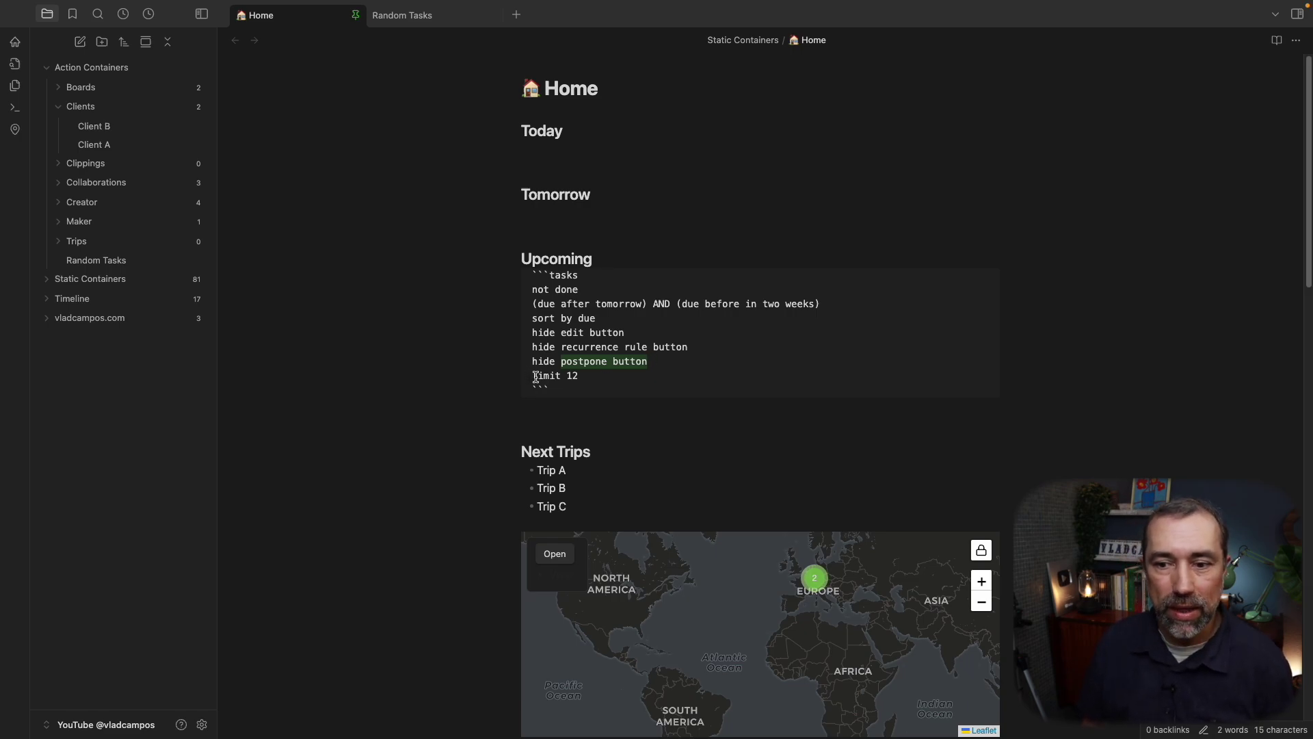
pyautogui.moveTo(534, 377); pyautogui.dragTo(602, 371)
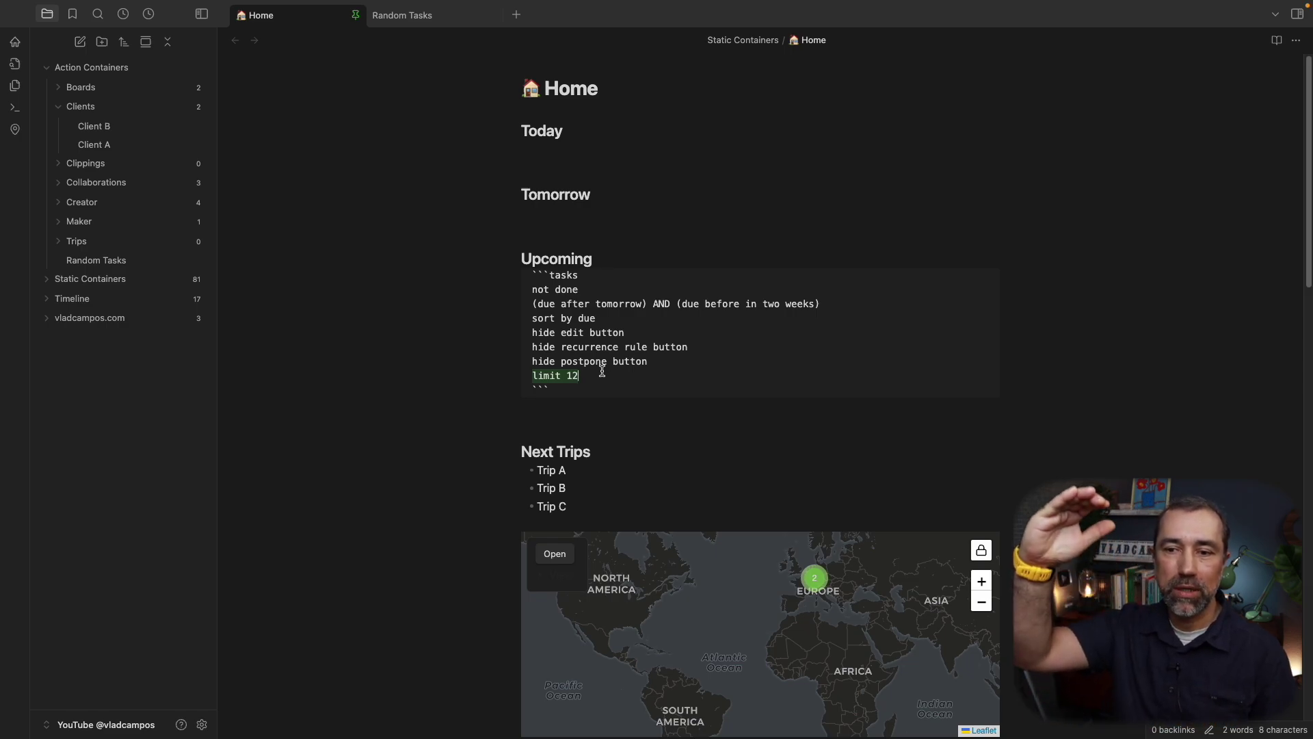
# Step: Render the Upcoming list and open Client B from the Call client task's link
pyautogui.click(554, 408)
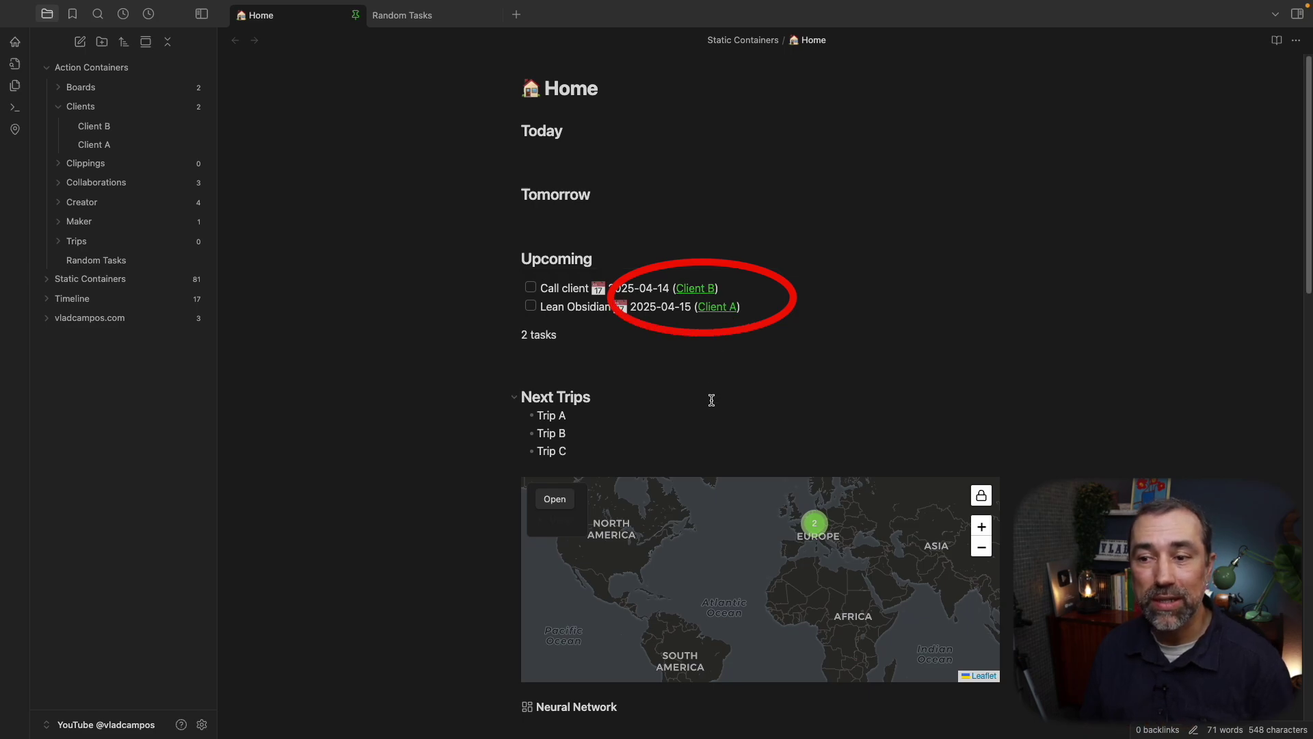
pyautogui.click(695, 287)
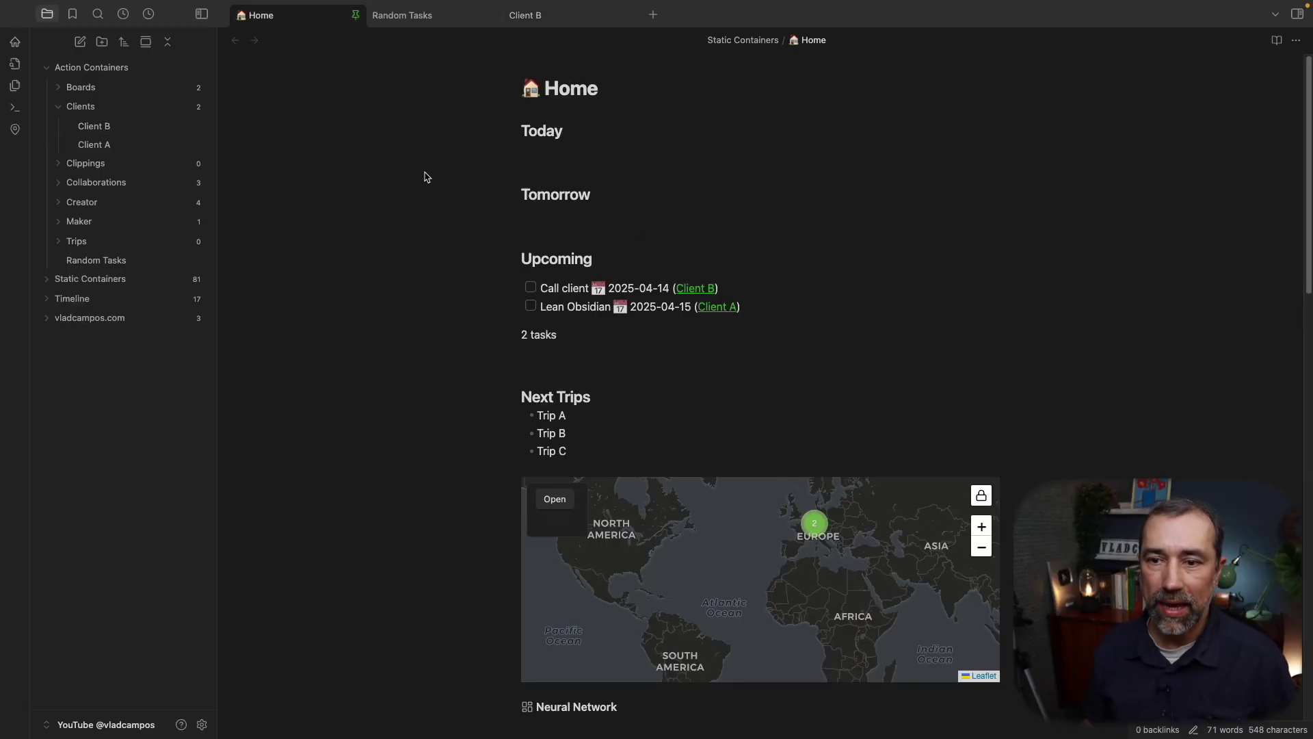
# Step: Paste a tasks query due after today and before in two days under Tomorrow
pyautogui.click(578, 213)
pyautogui.write('```tasks not done (due after today) AND (due before in two days) sort by due hide edit button hide recurrence rule button hide postpone button limit 12 ```')
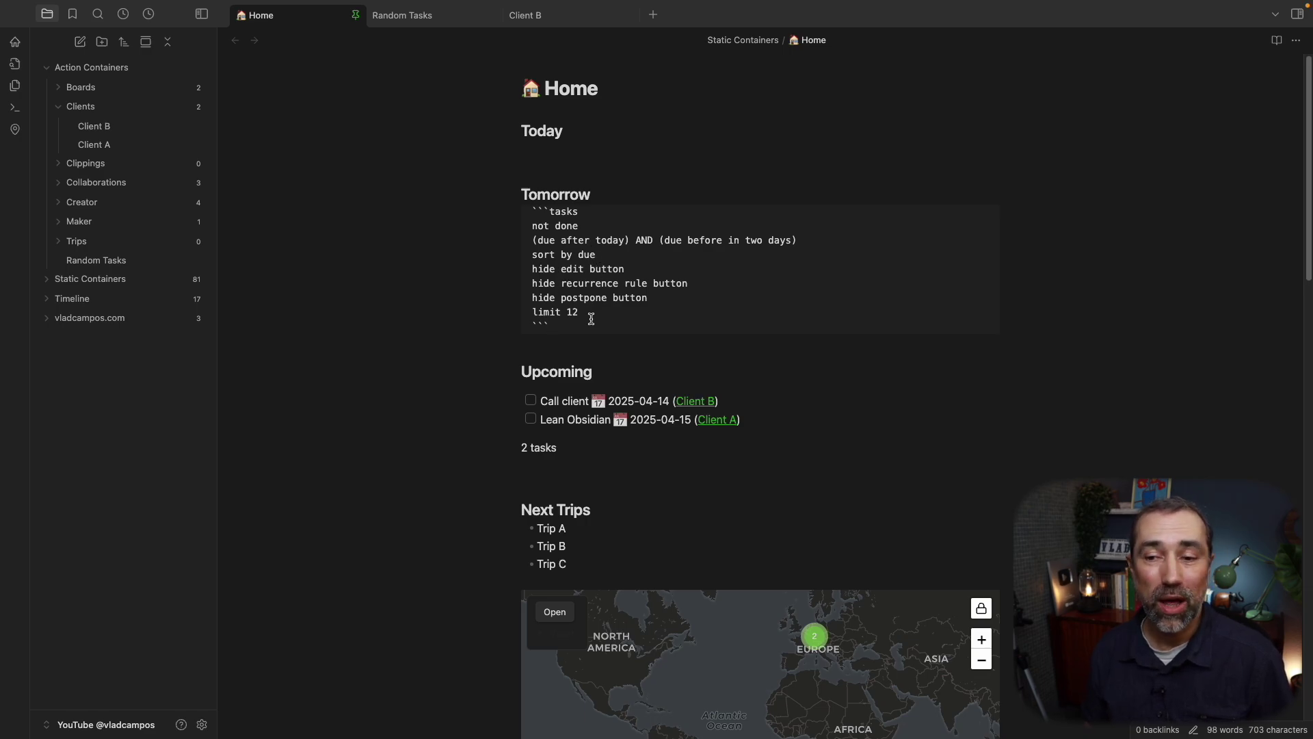
# Step: Render the Tomorrow query and paste the due-today tasks query under Today
pyautogui.click(578, 156)
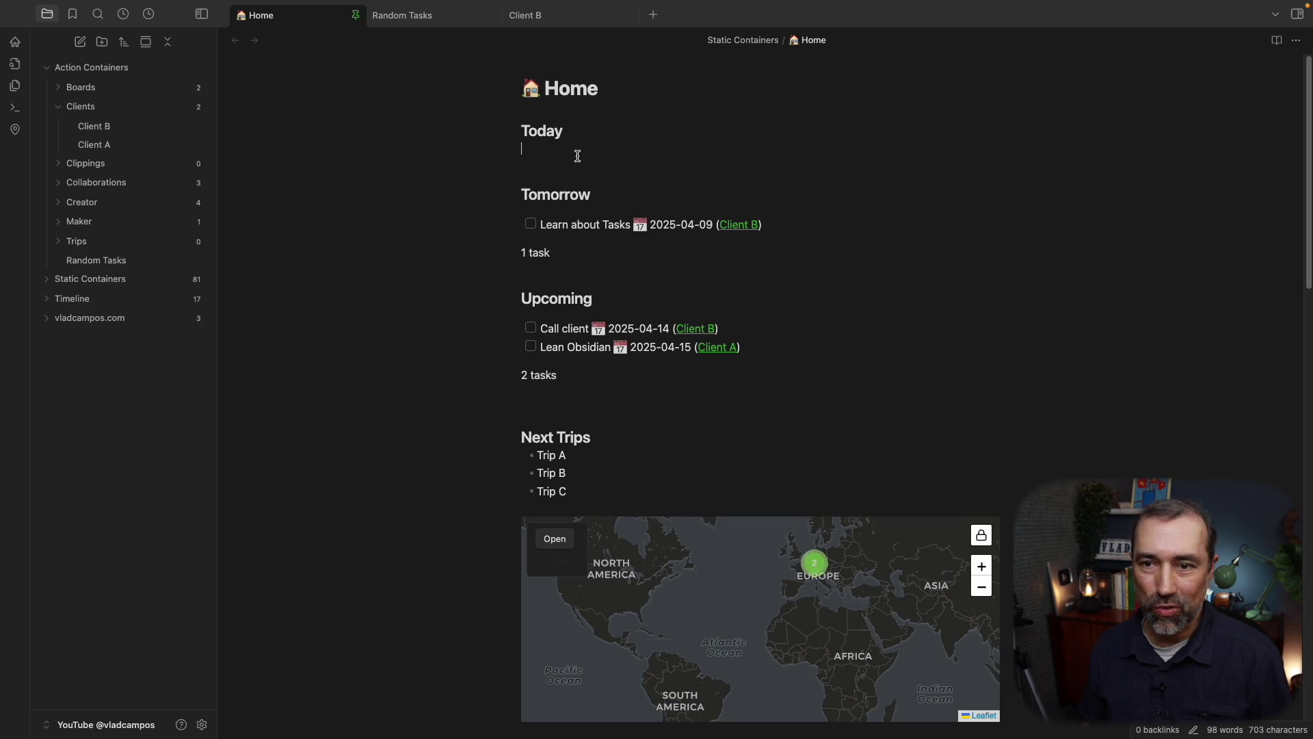
pyautogui.write('```tasks not done (due today) AND (due before tomorrow) sort by due hide edit button hide postpone button hide recurrence rule button hide backlink ```')
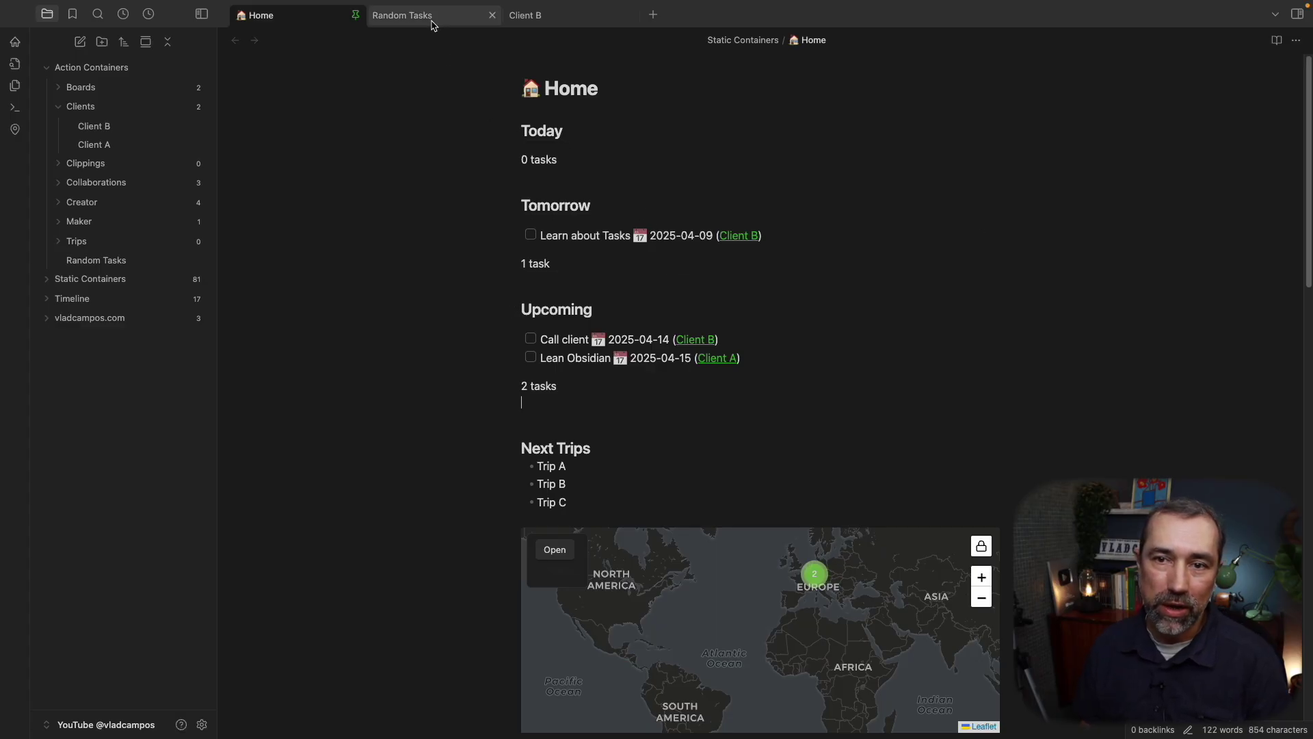
pyautogui.click(432, 21)
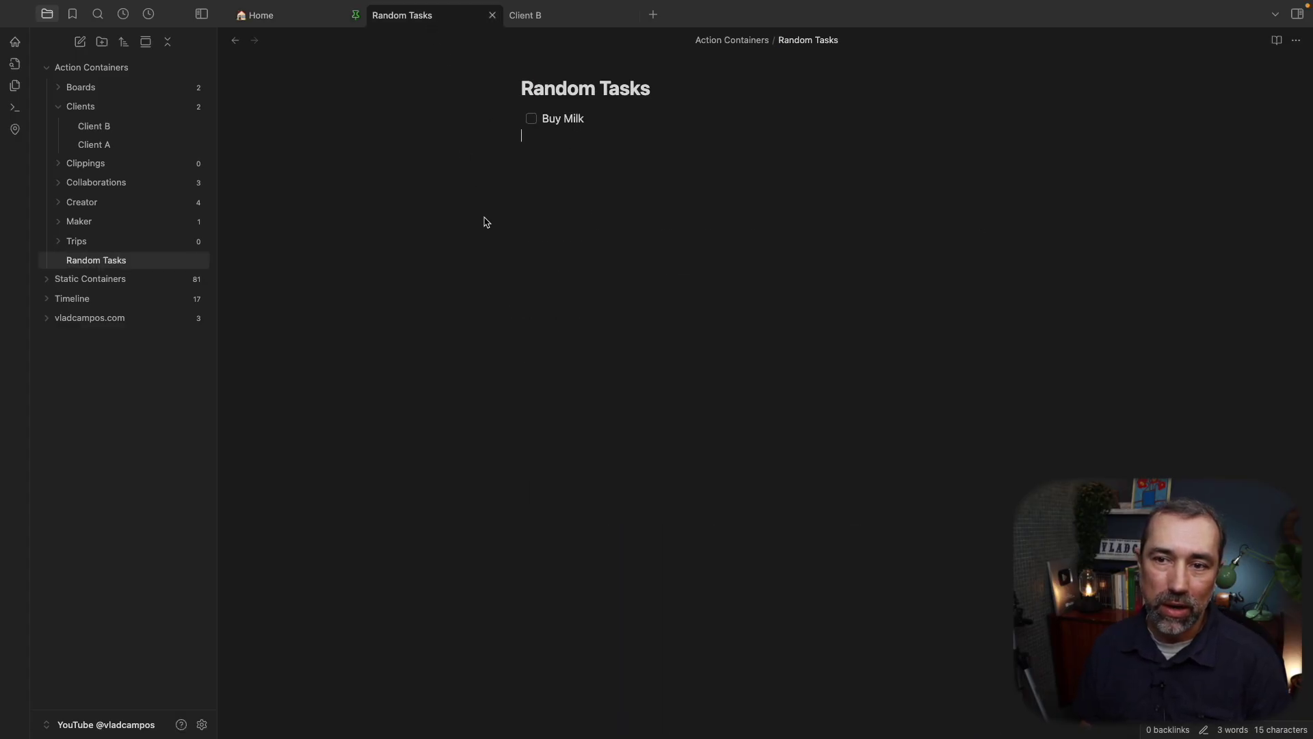
pyautogui.click(609, 137)
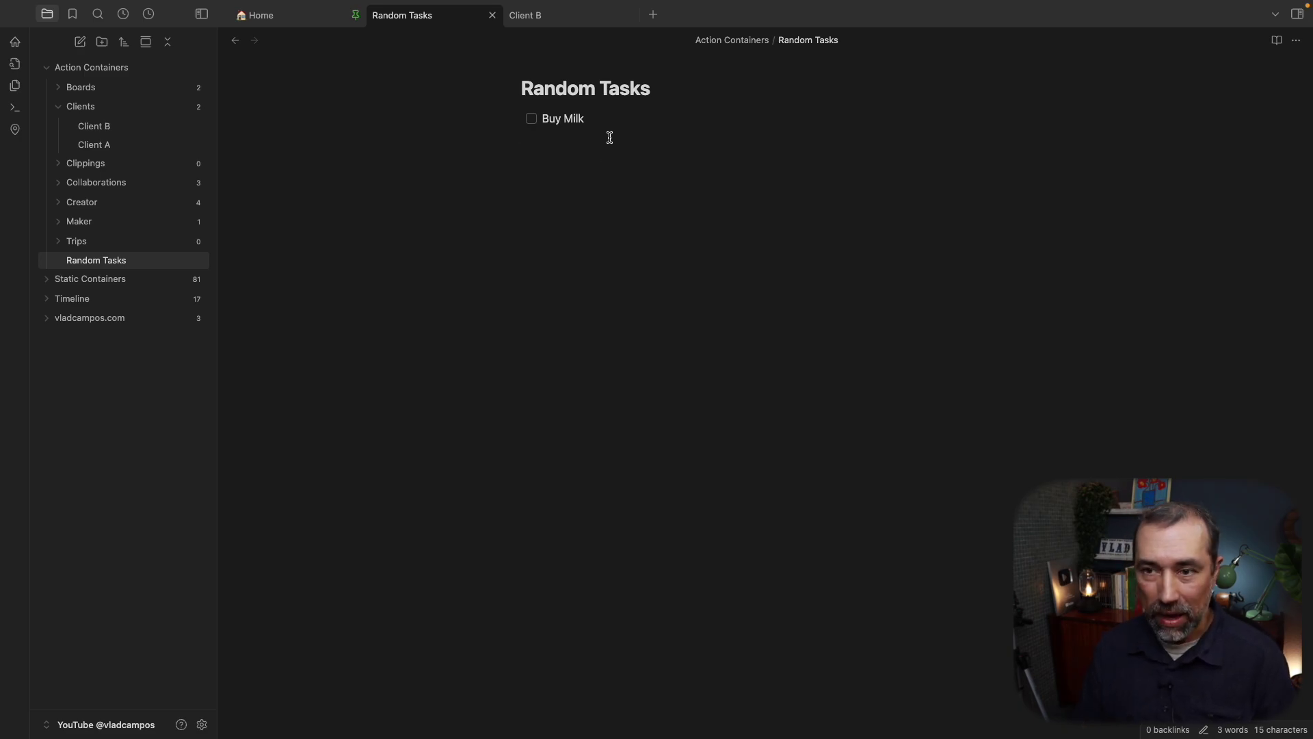
pyautogui.press('Return')
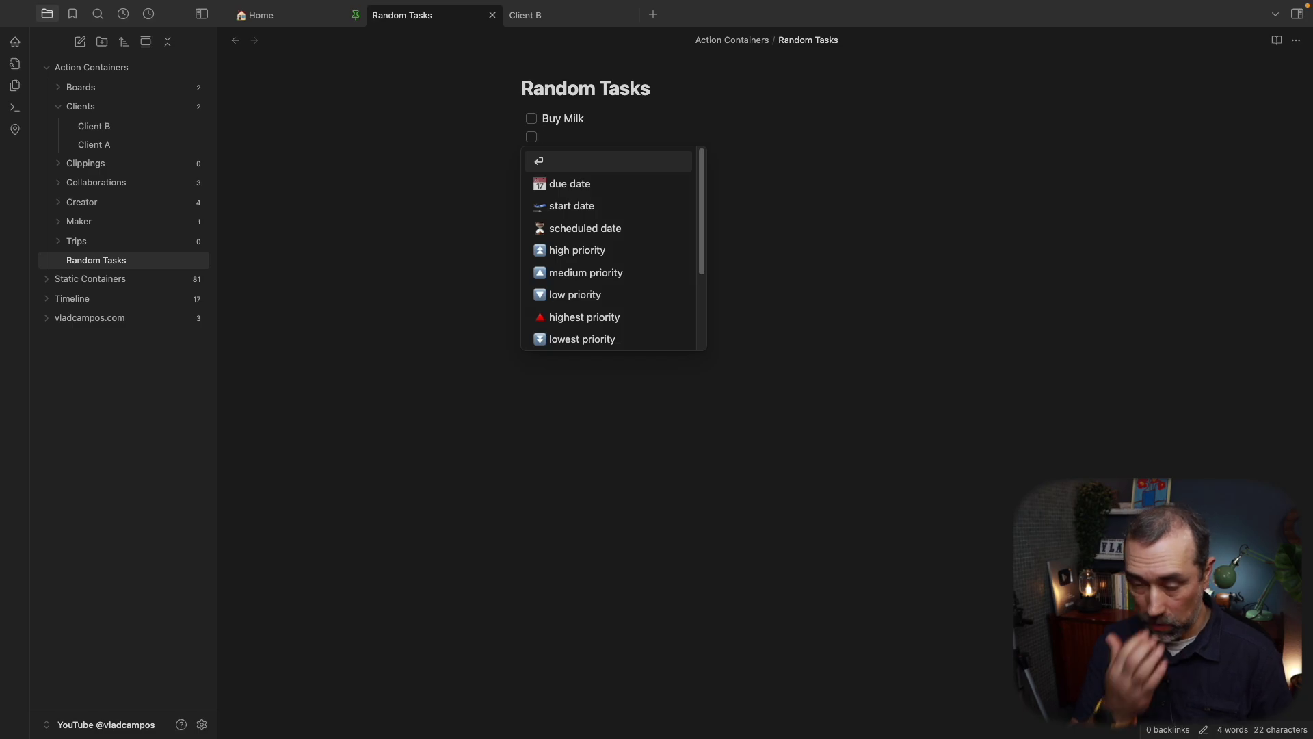
pyautogui.write('Call Mo')
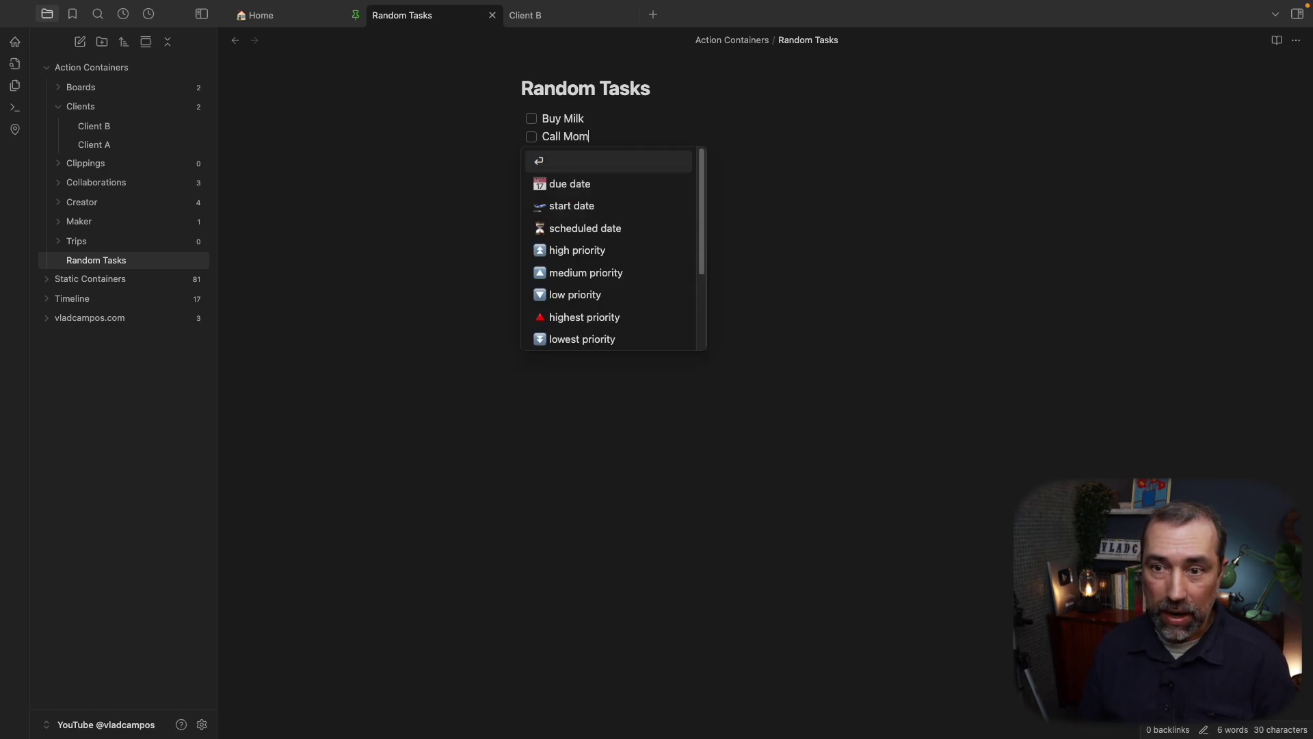
pyautogui.write('m')
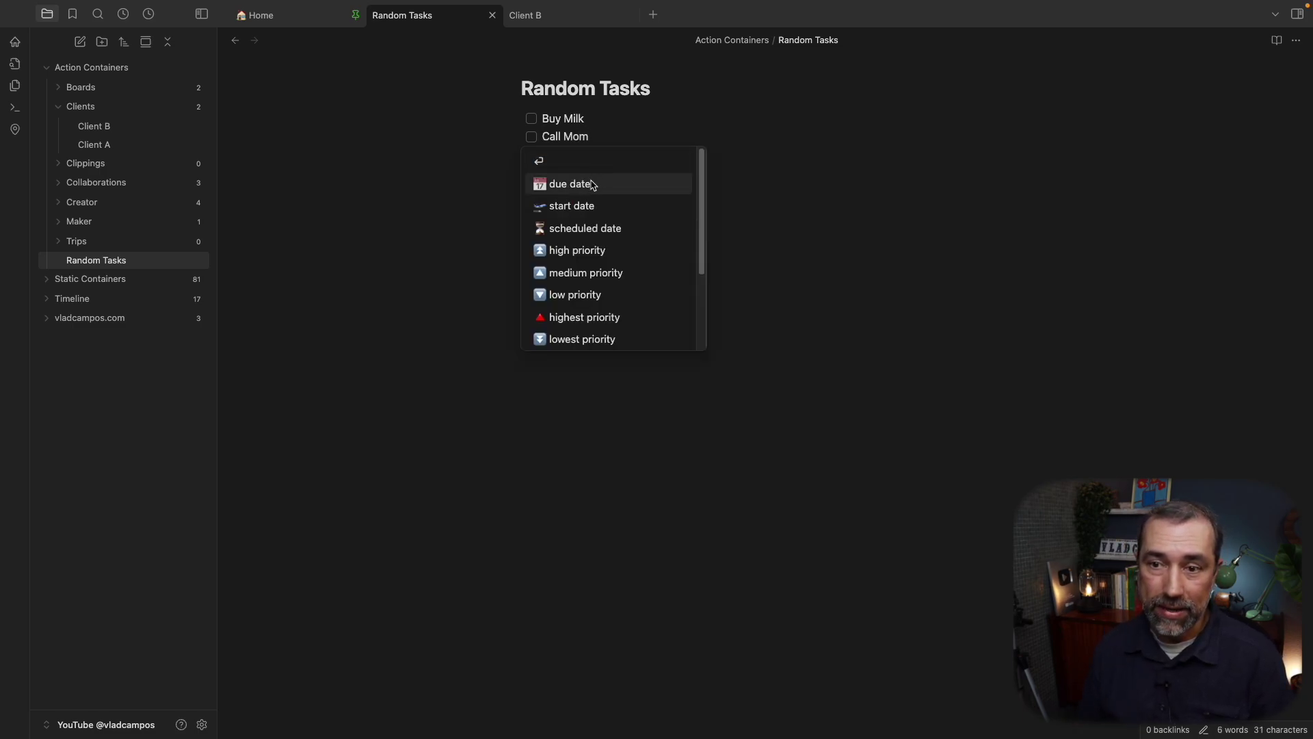
pyautogui.click(588, 189)
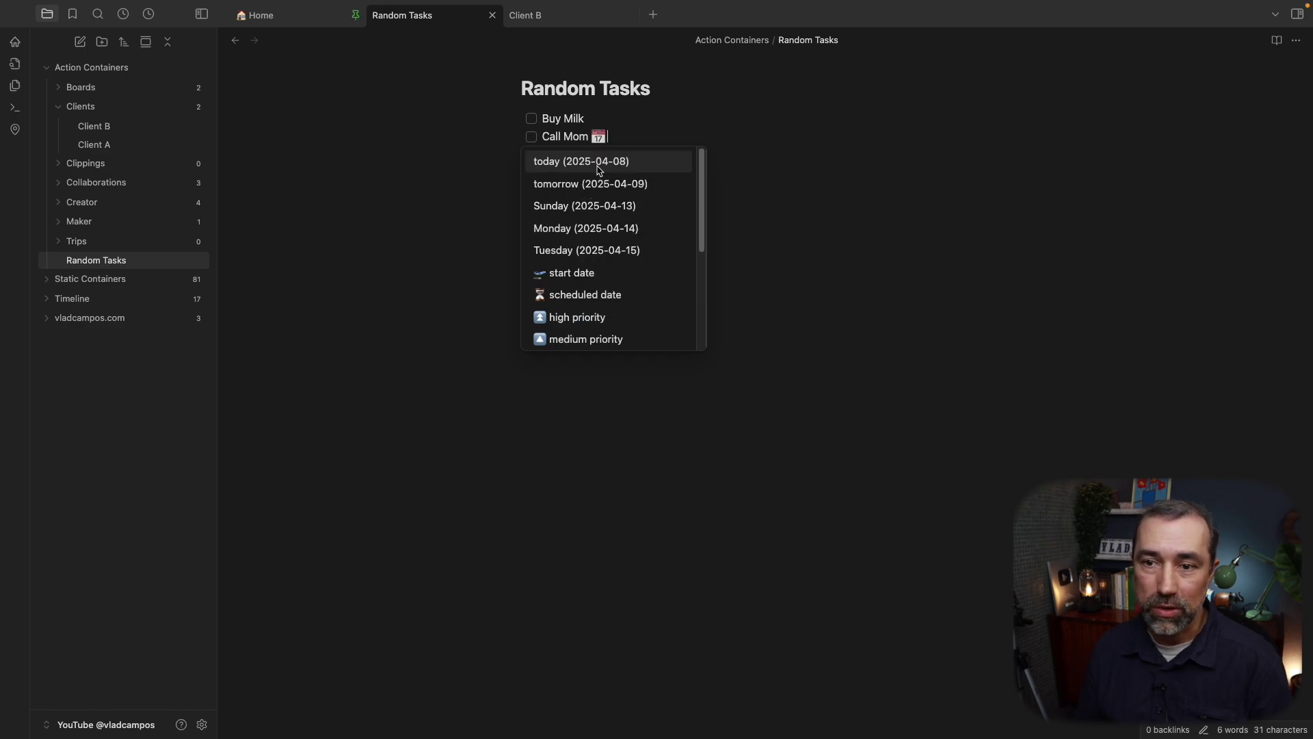
pyautogui.click(595, 250)
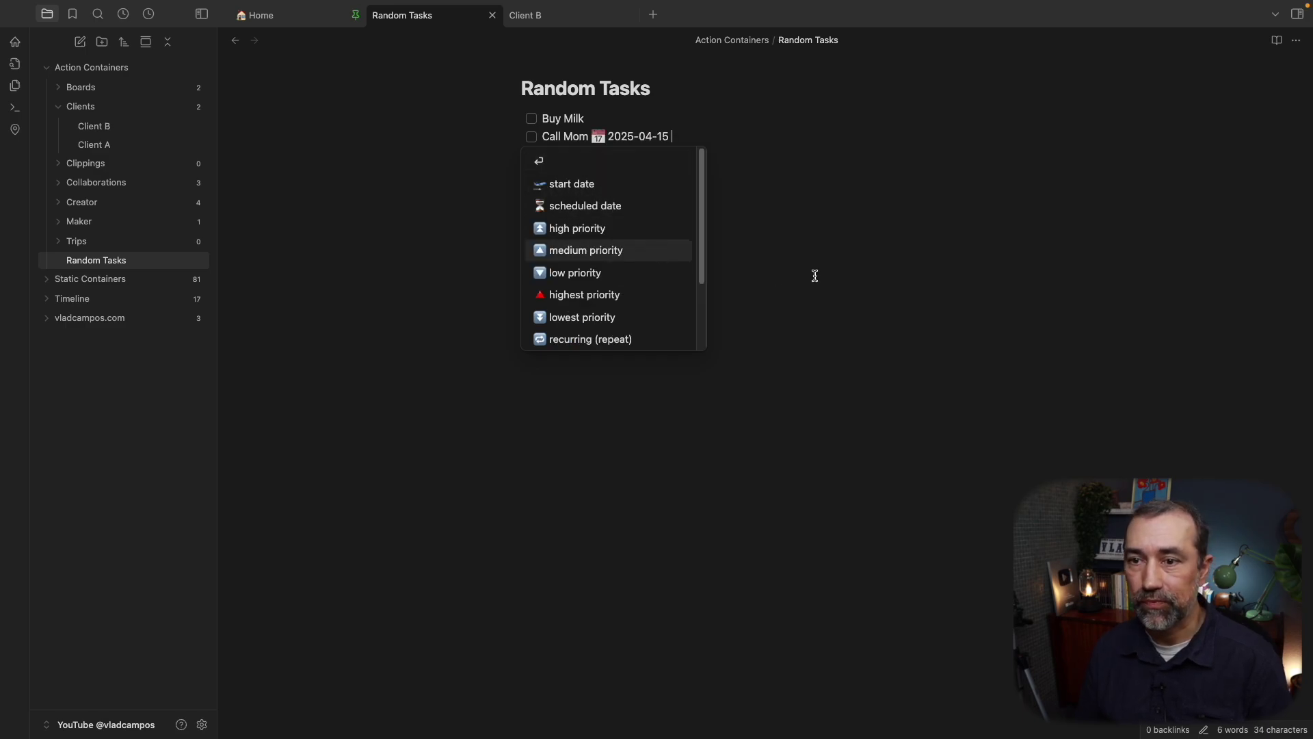
pyautogui.press('Escape')
pyautogui.click(294, 16)
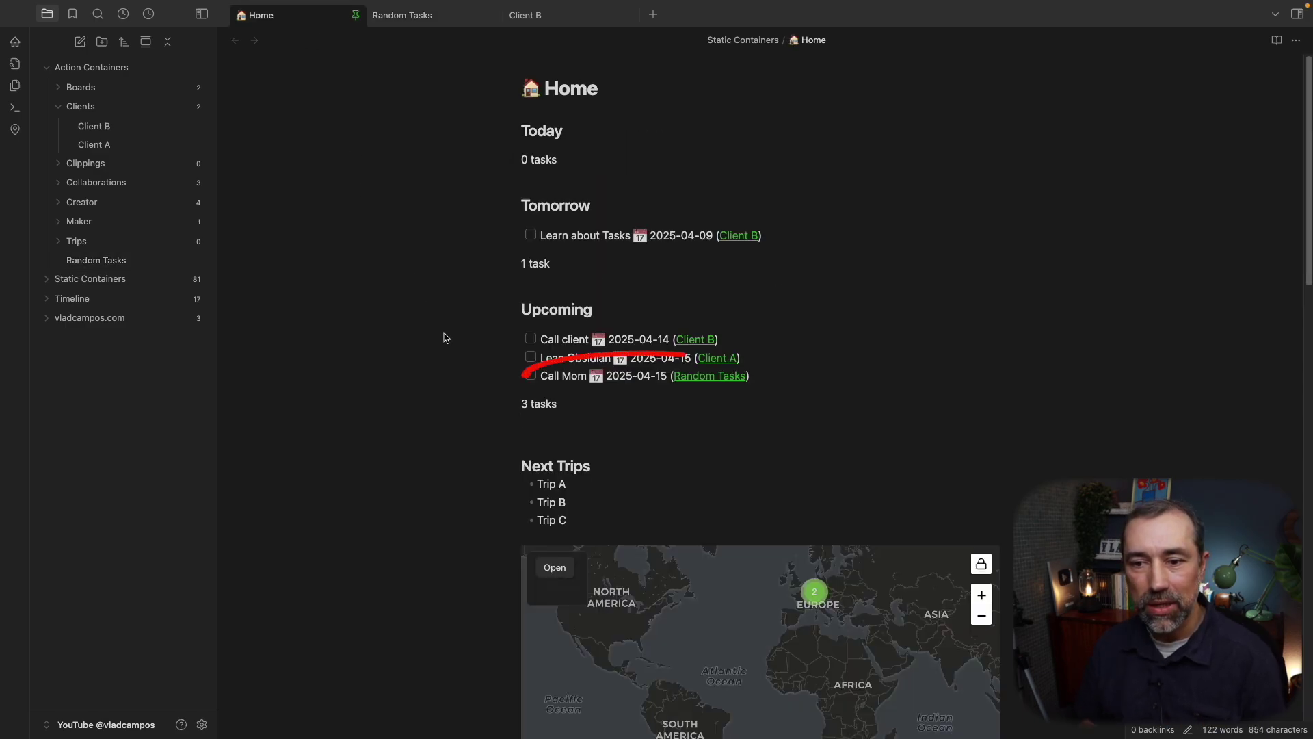
pyautogui.click(657, 438)
pyautogui.press('Return')
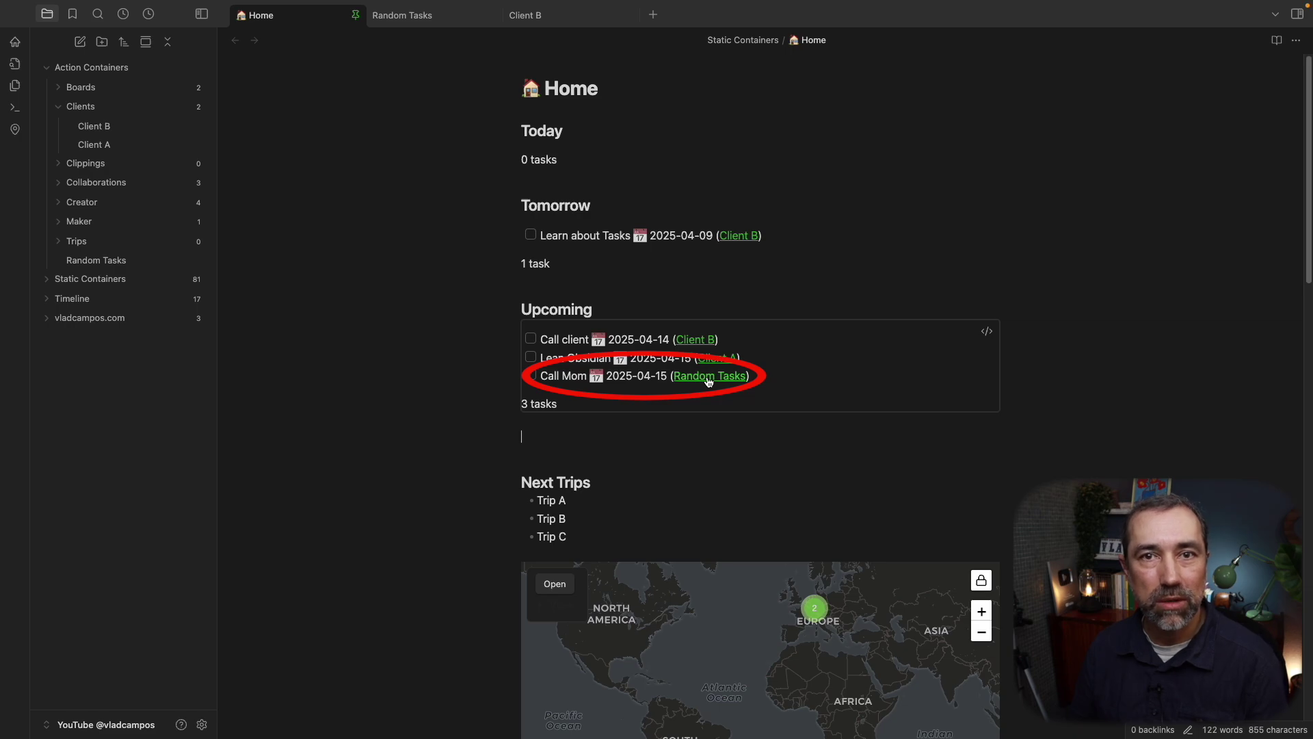
pyautogui.click(655, 451)
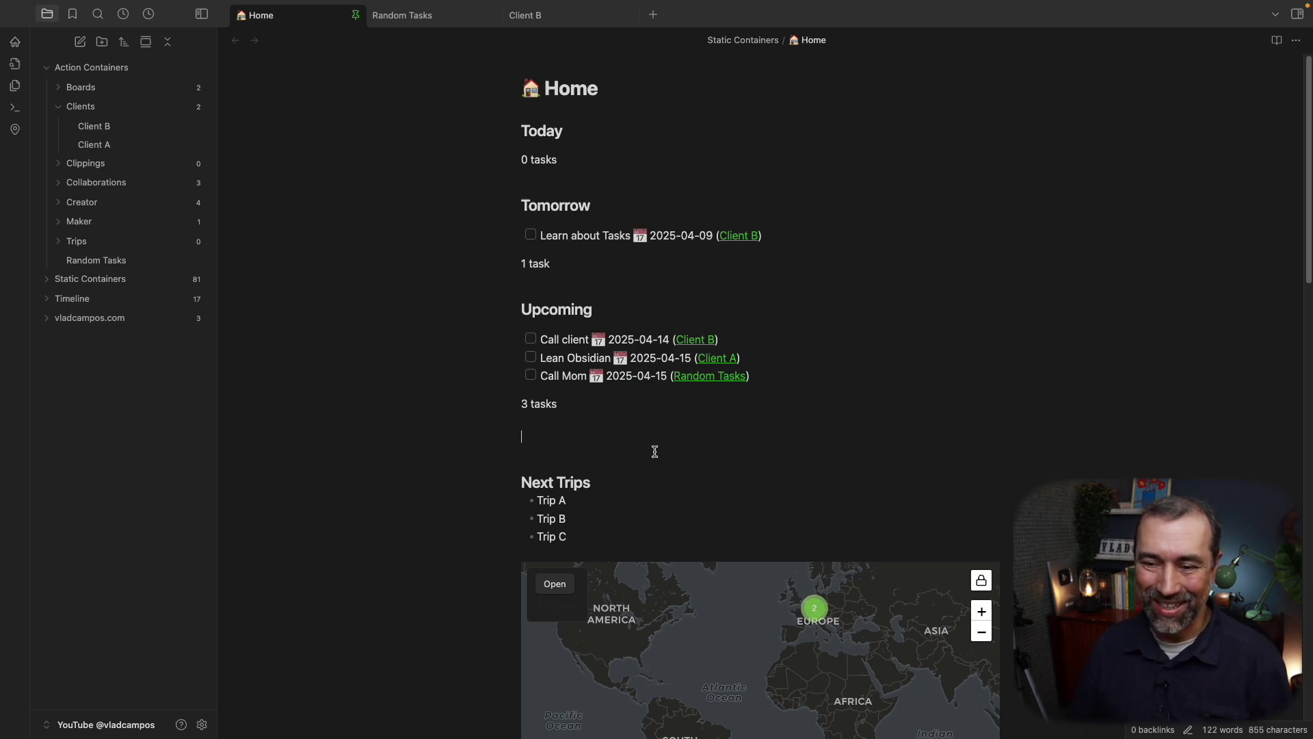
# Step: Add a ### Purchases heading that links to Random Tasks with the alias Purchases
pyautogui.write('### Purchases')
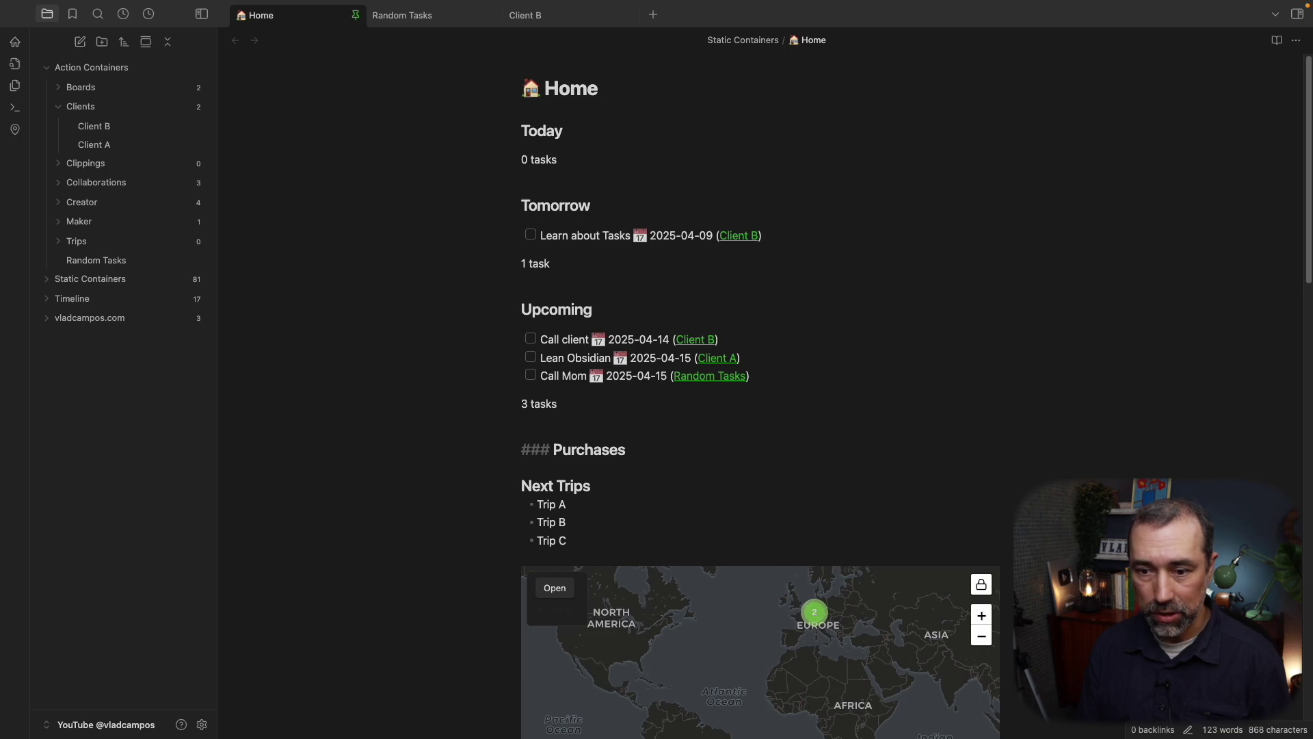
pyautogui.press('Return')
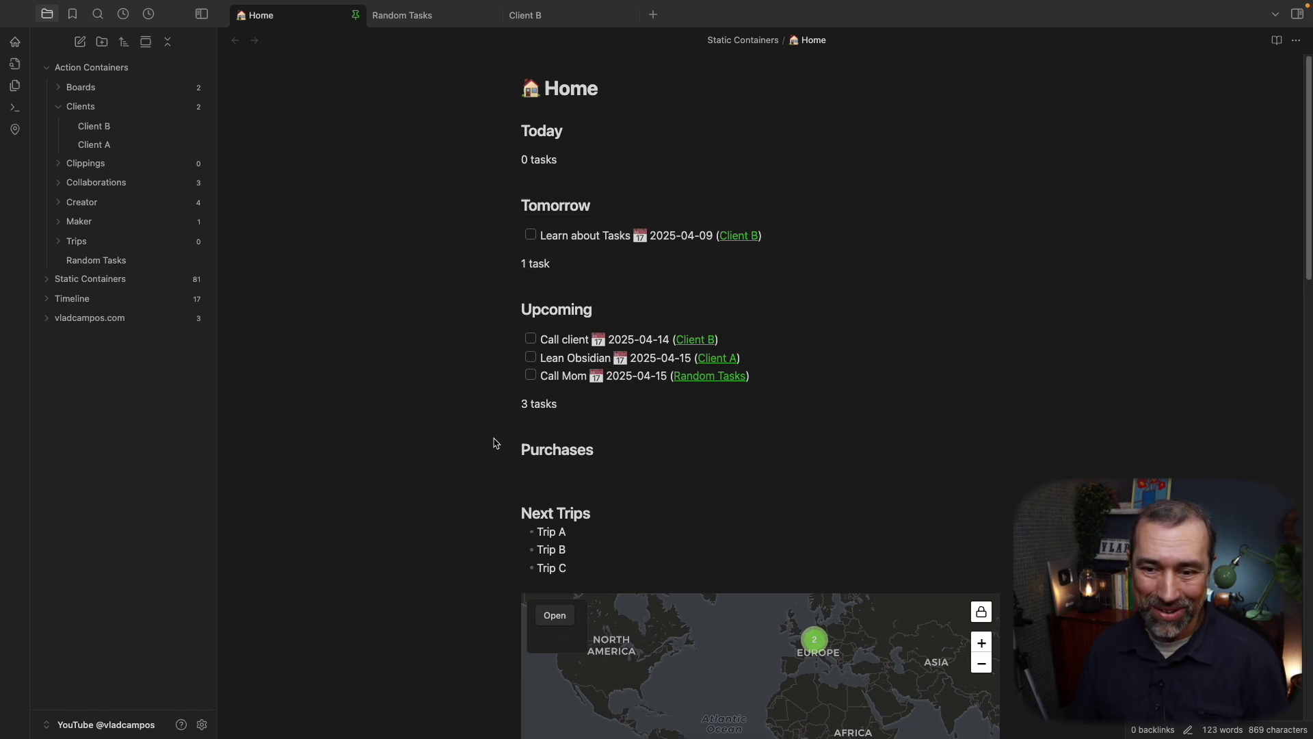
pyautogui.click(573, 456)
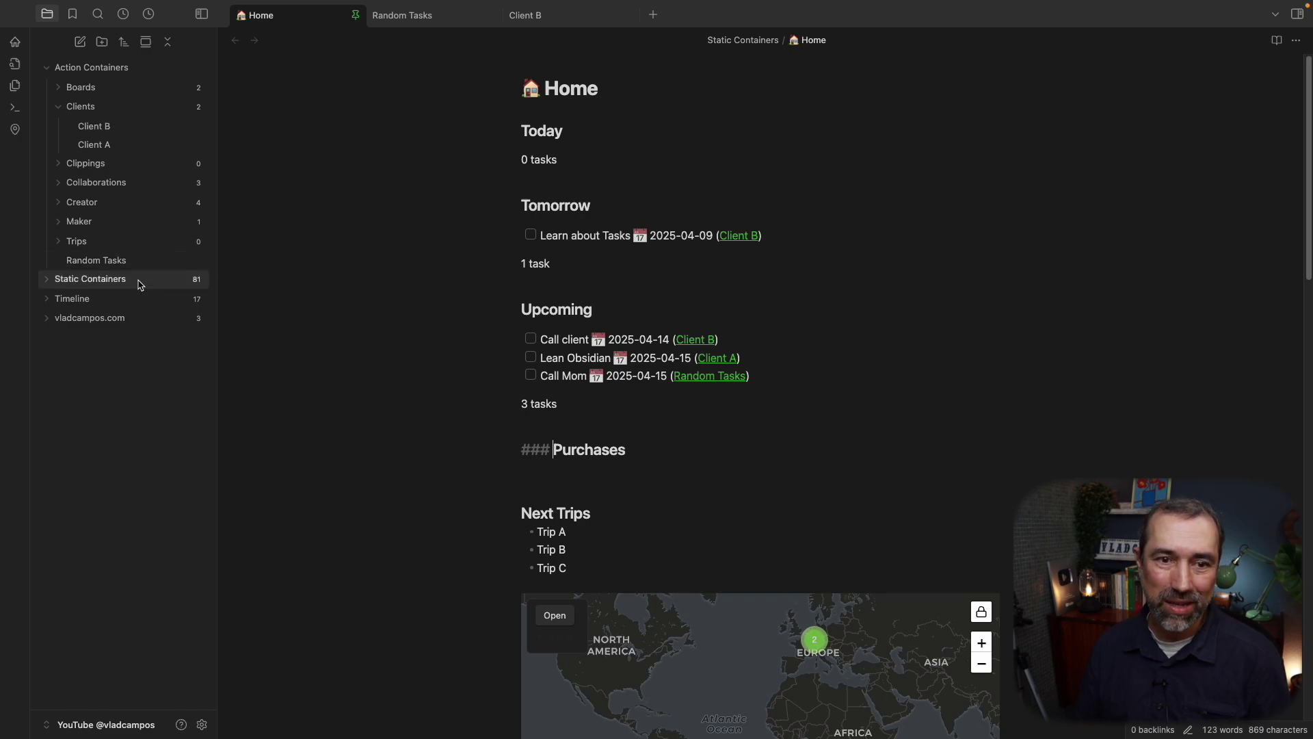
pyautogui.moveTo(103, 259); pyautogui.dragTo(530, 455)
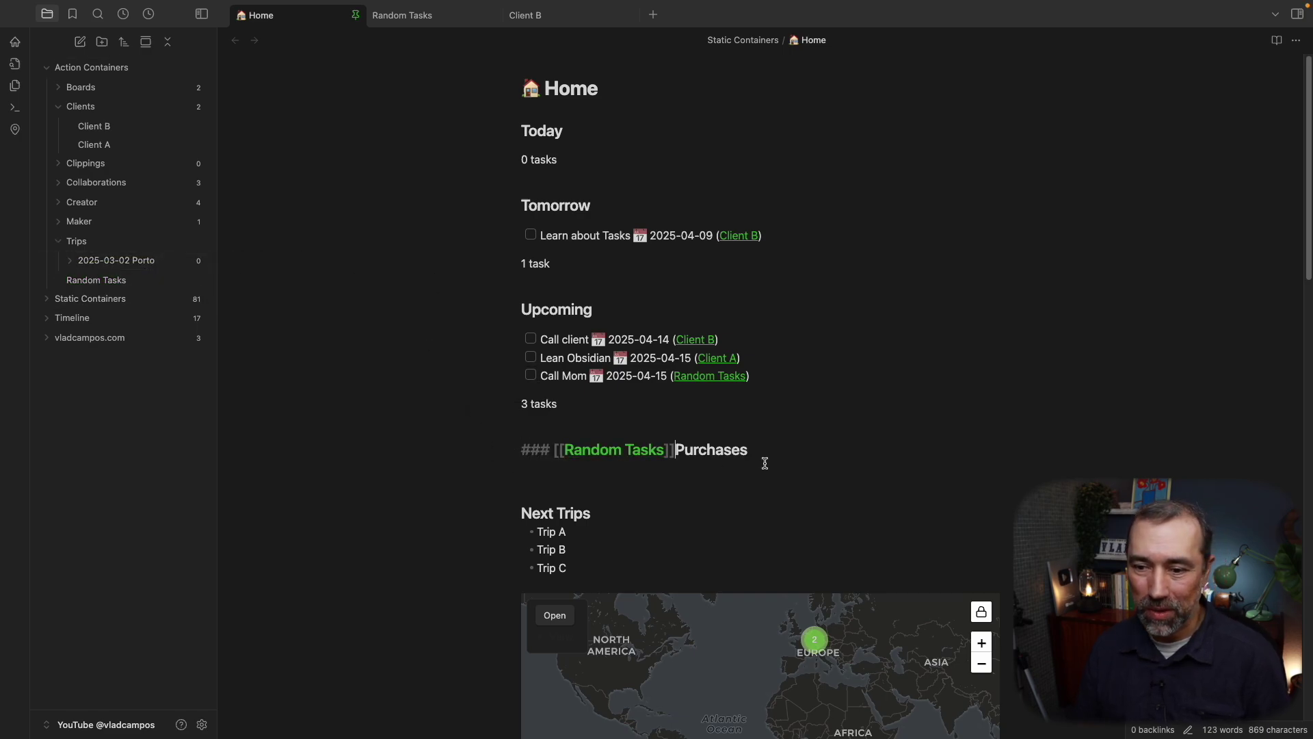
pyautogui.moveTo(760, 451); pyautogui.dragTo(677, 451)
pyautogui.press('BackSpace')
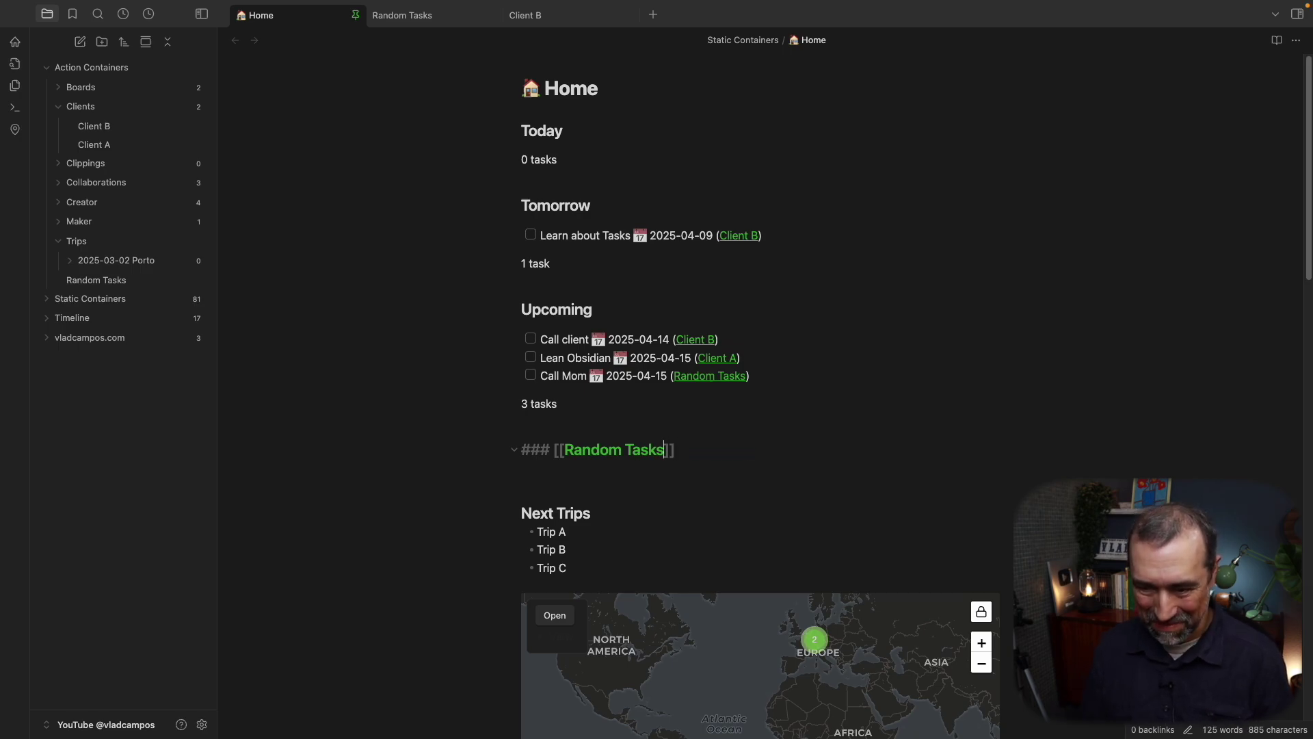
pyautogui.press('Left')
pyautogui.press('Left')
pyautogui.write('|Purchases')
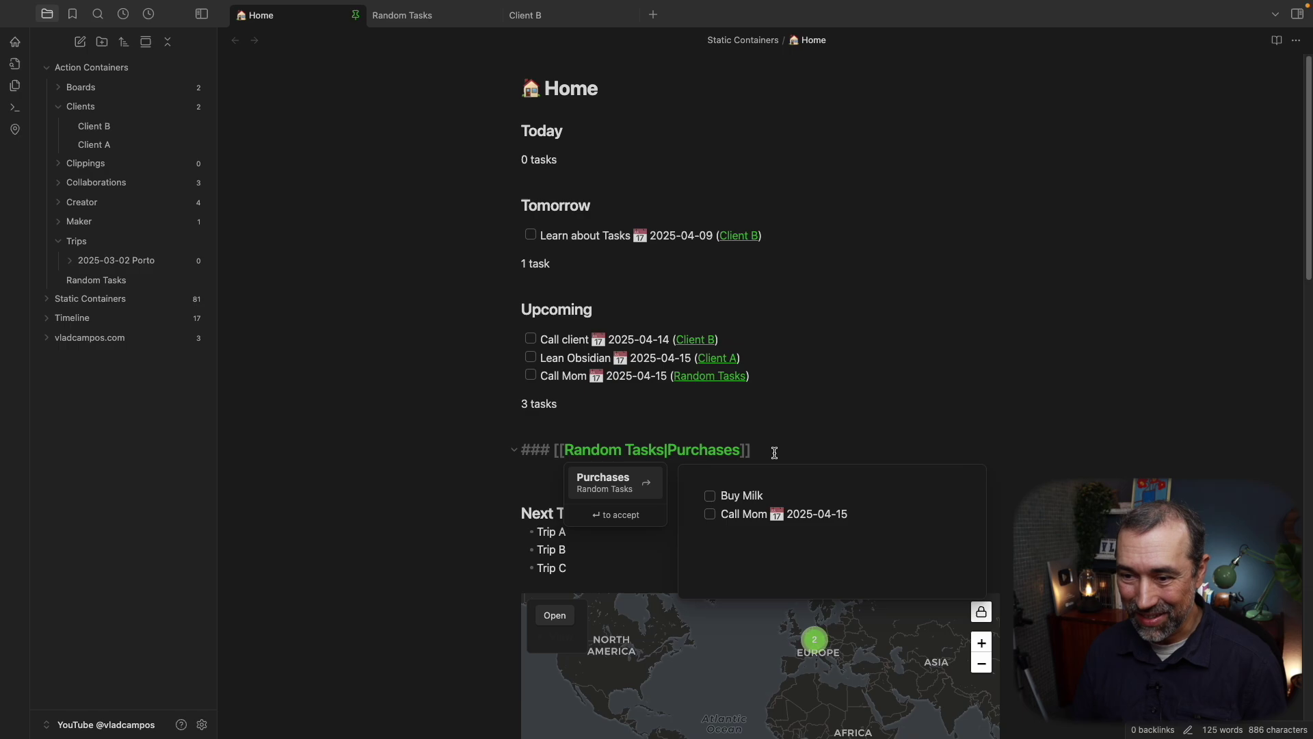
pyautogui.click(775, 453)
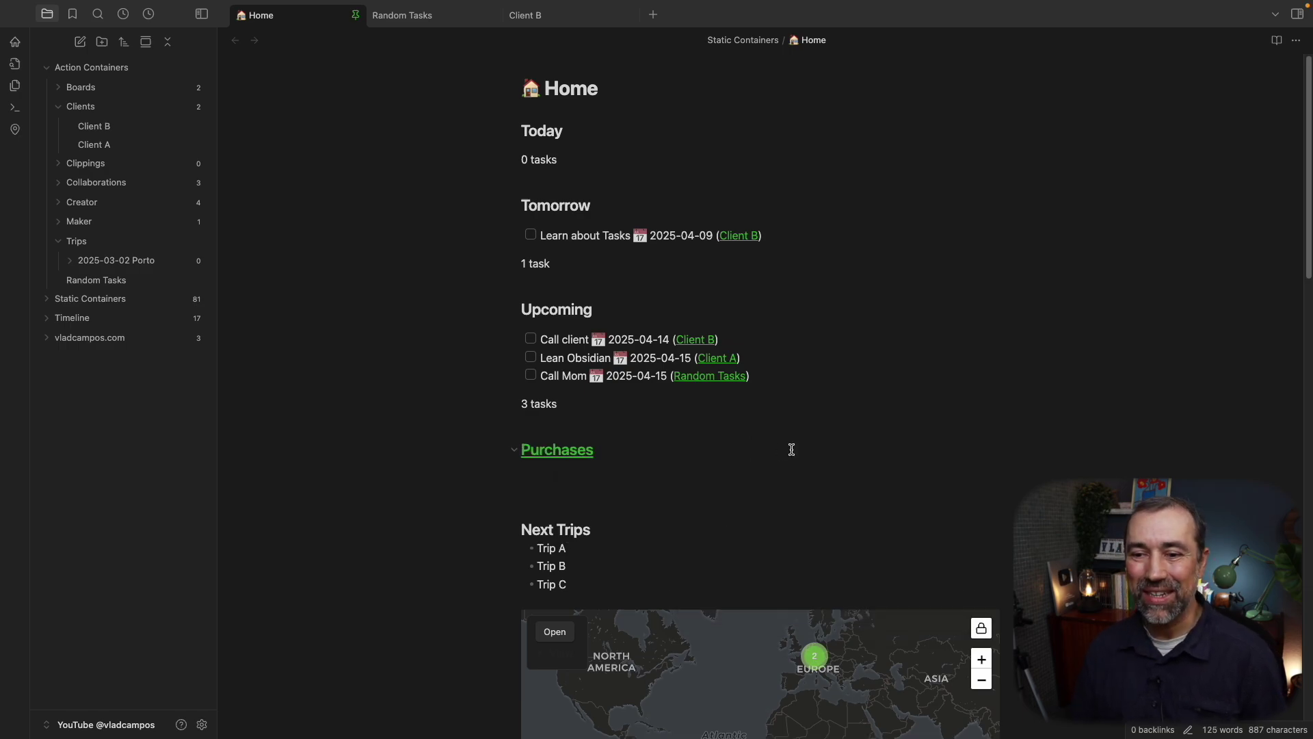
# Step: Open Random Tasks from the Purchases link and add a 'Buy Apples' task
pyautogui.click(543, 449)
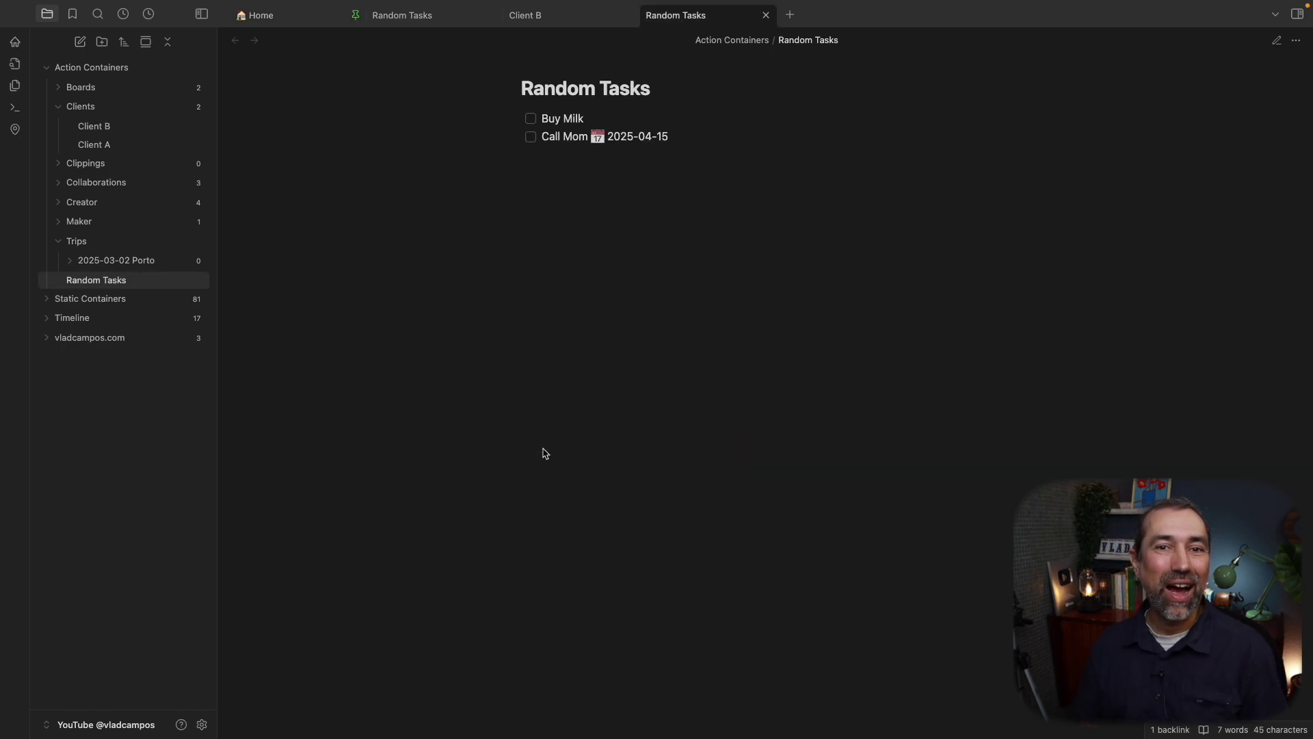
pyautogui.click(275, 28)
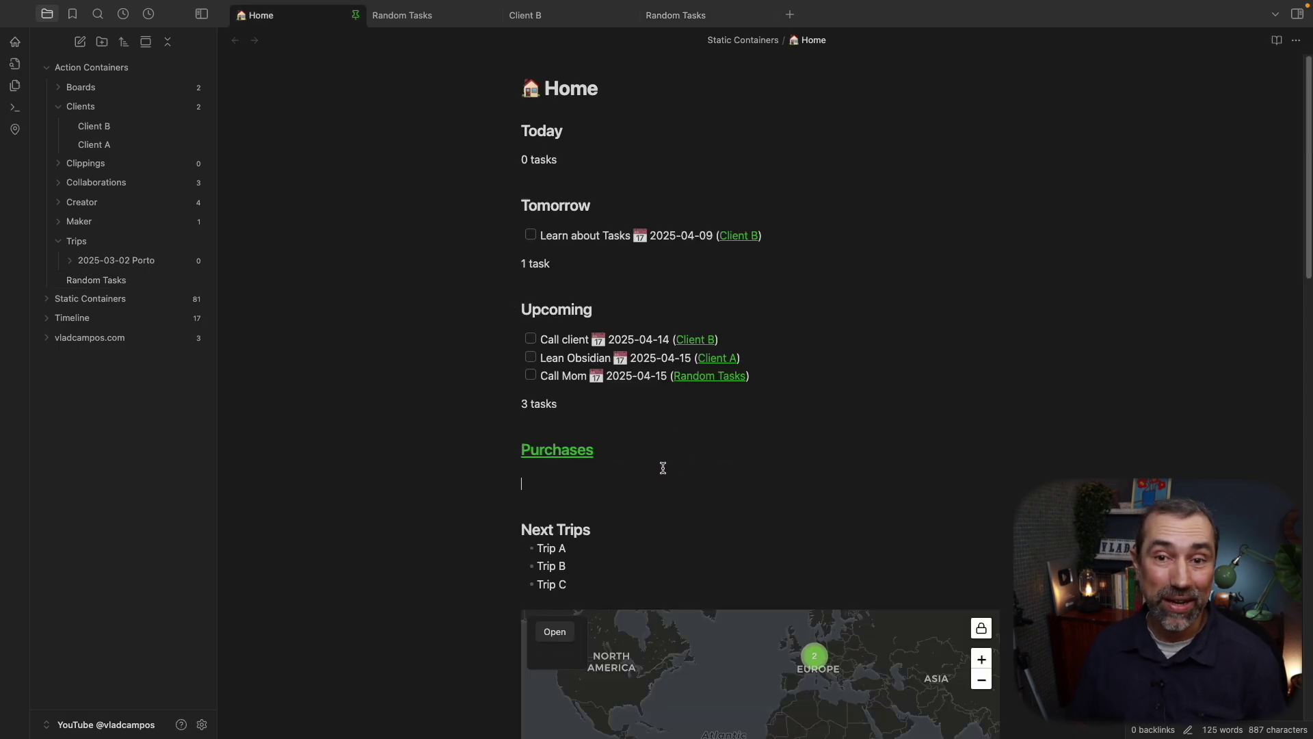
pyautogui.press('Up')
pyautogui.press('super+Return')
pyautogui.write('Buy Apples')
pyautogui.press('Escape')
# Step: Paste a Purchases query for not-done, undated tasks in Action Containers/Random Tasks, then check that note
pyautogui.click(279, 23)
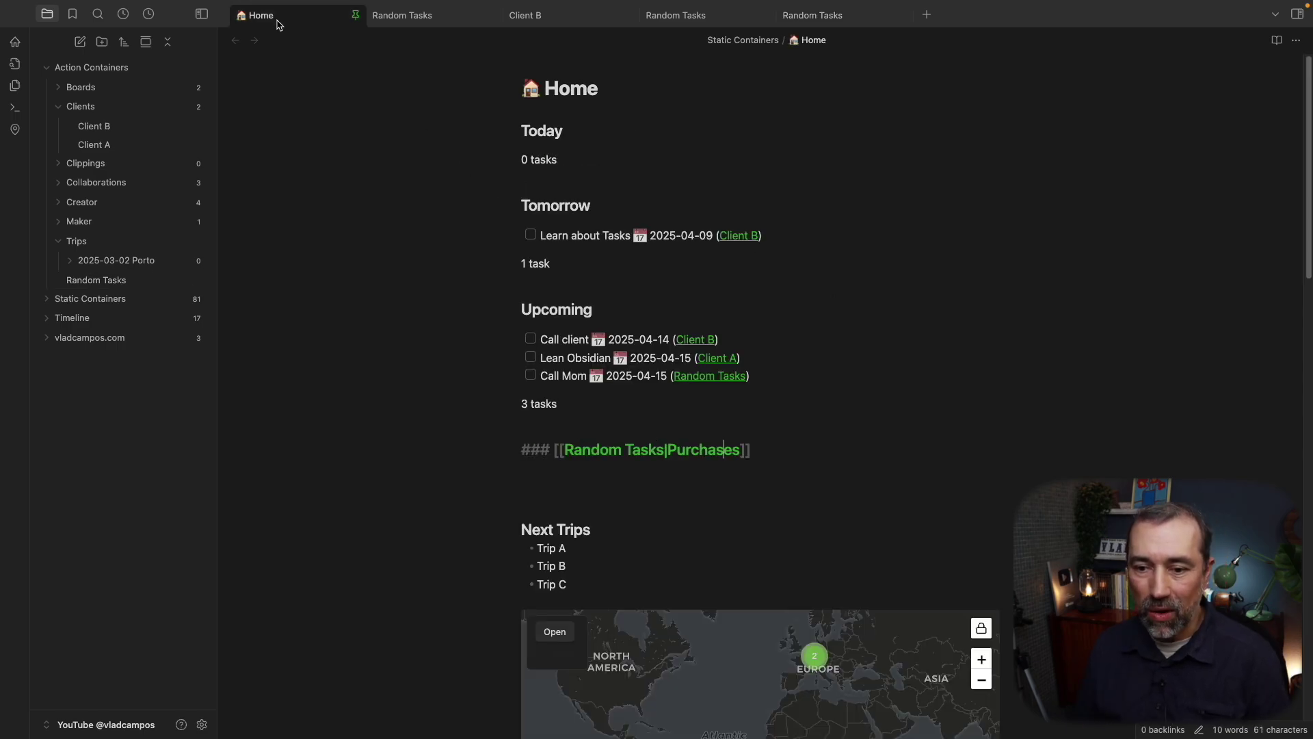
pyautogui.press('Down')
pyautogui.write('```tasks not done no due date path includes Action Containers/Random Tasks hide edit button hide backlink ```')
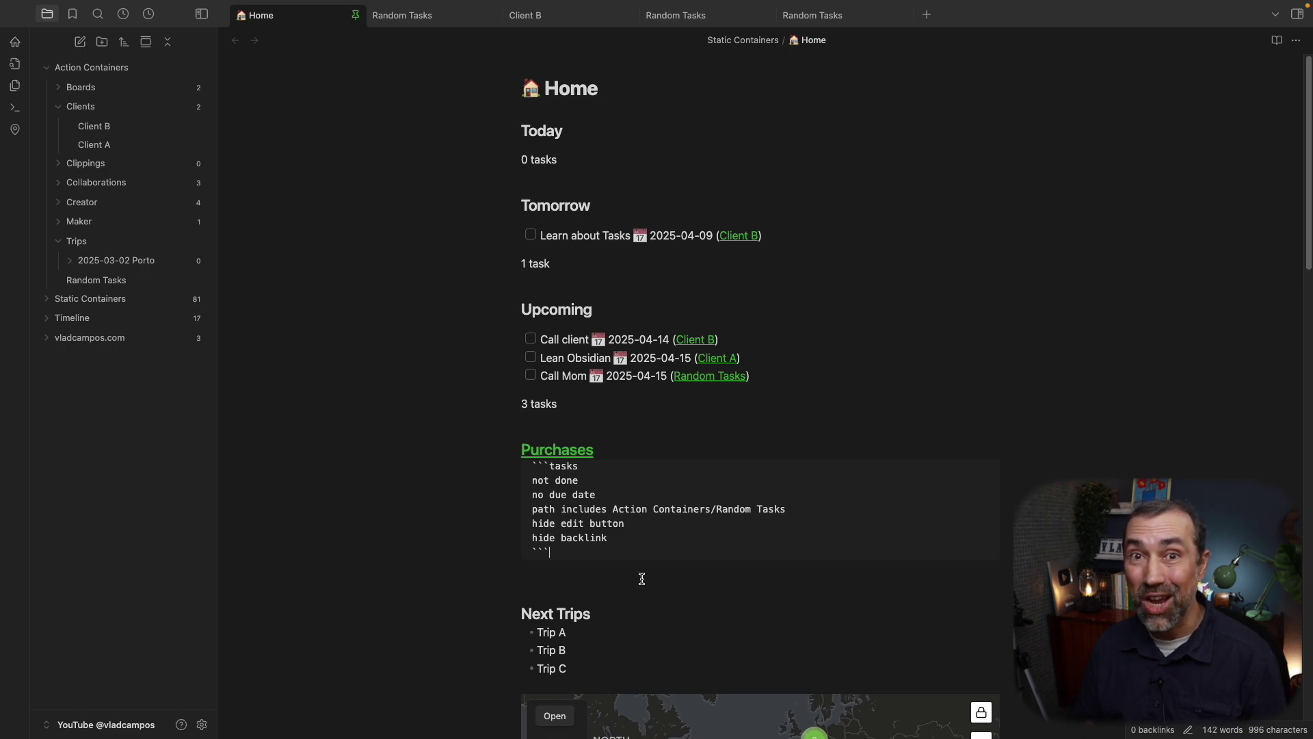
pyautogui.click(666, 19)
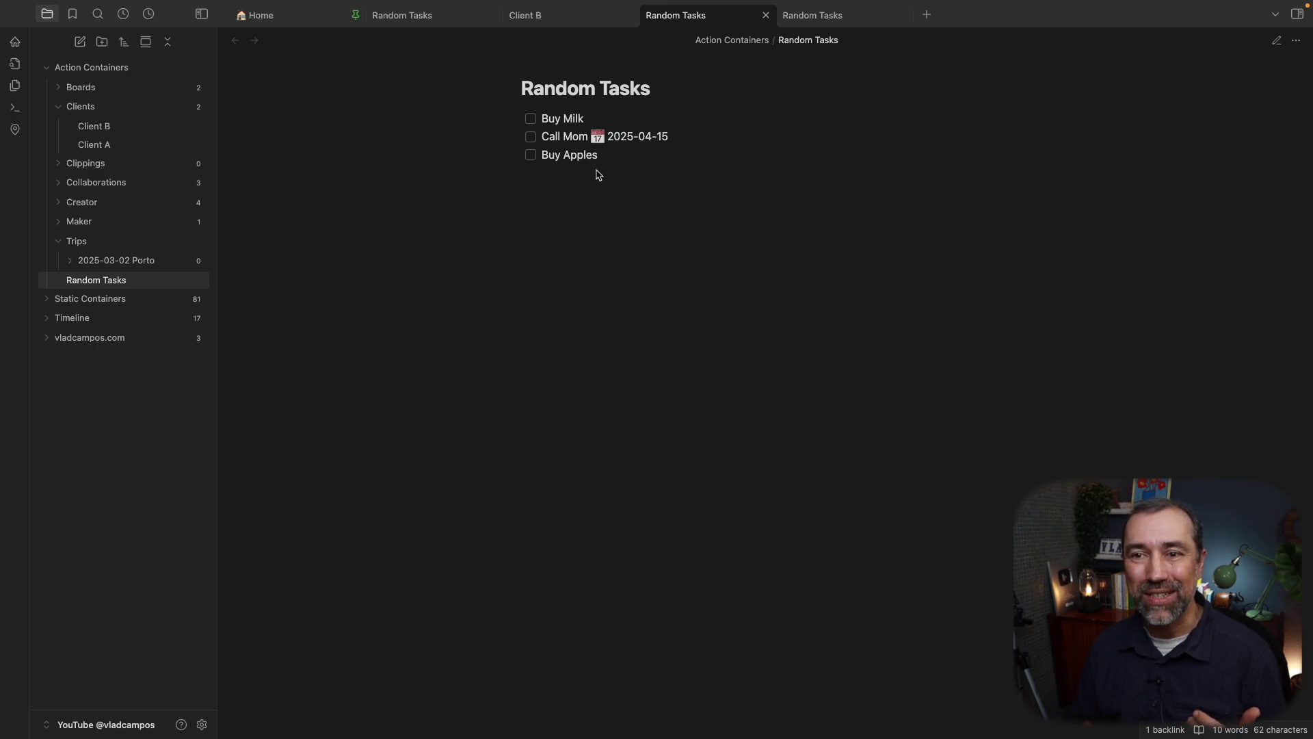
pyautogui.click(284, 15)
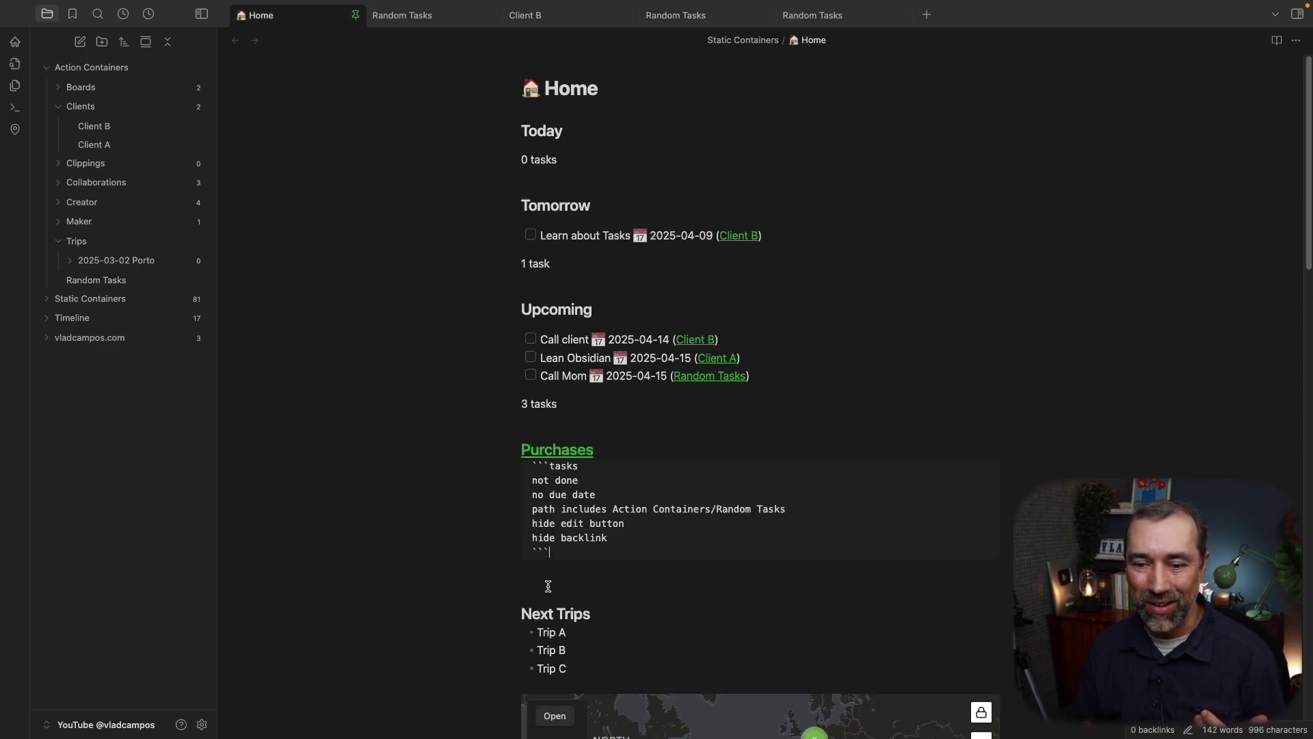
# Step: Leave the code block so the Purchases query renders Buy Milk and Buy Apples
pyautogui.press('Return')
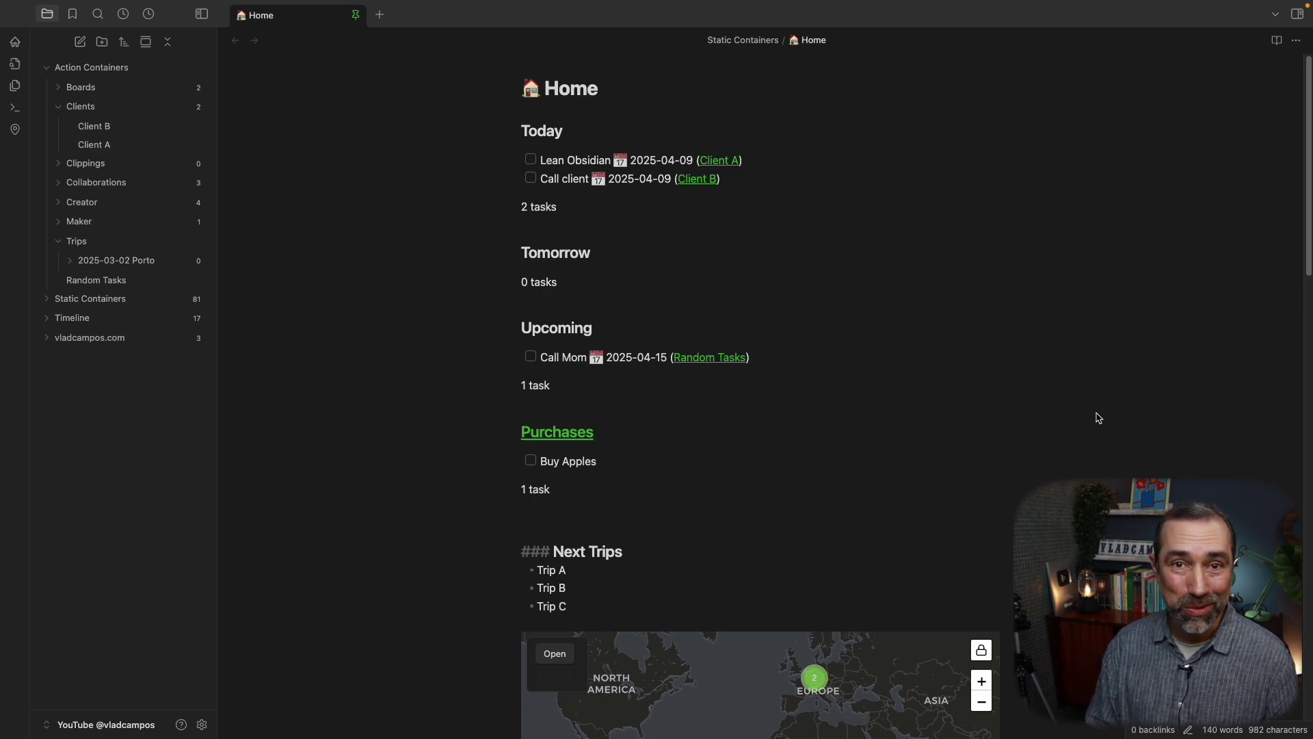
# Step: Add a '### 🔴 Overdue' heading above Today with a 'due before today', 'sort by due' query
pyautogui.click(521, 131)
pyautogui.press('Return')
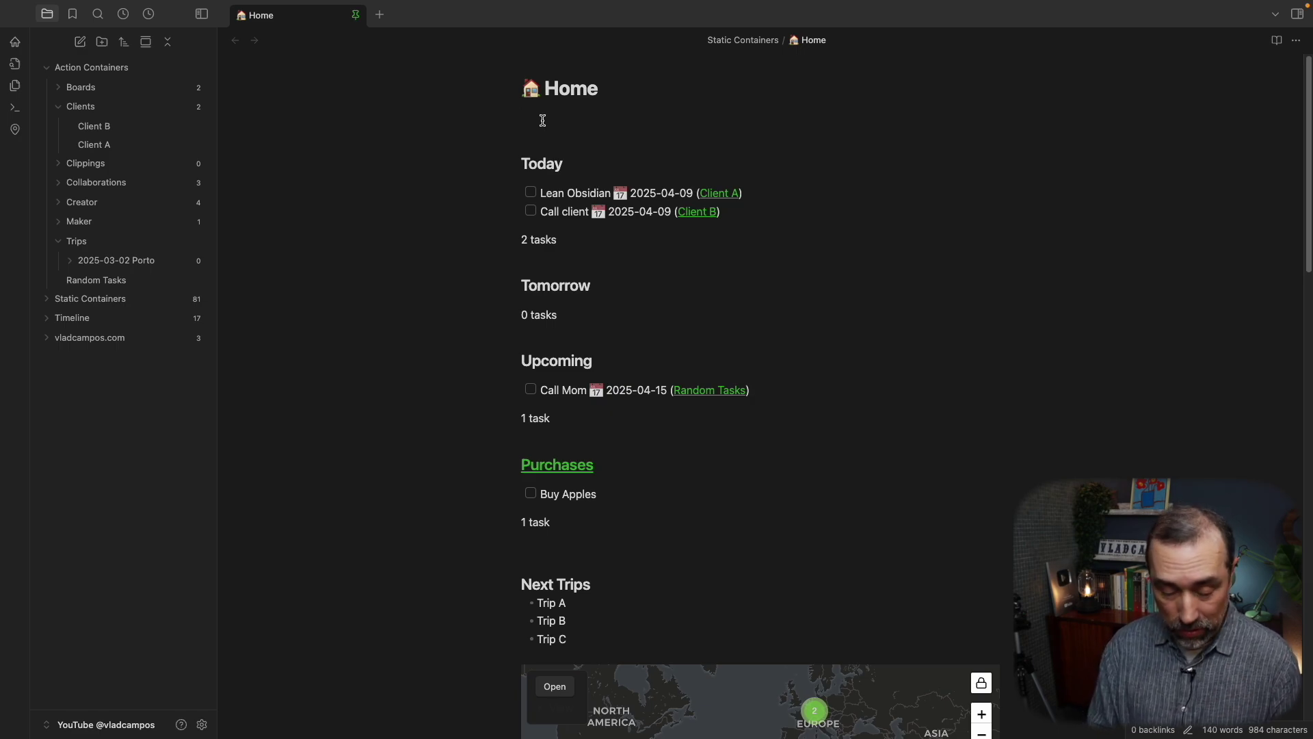
pyautogui.write('###')
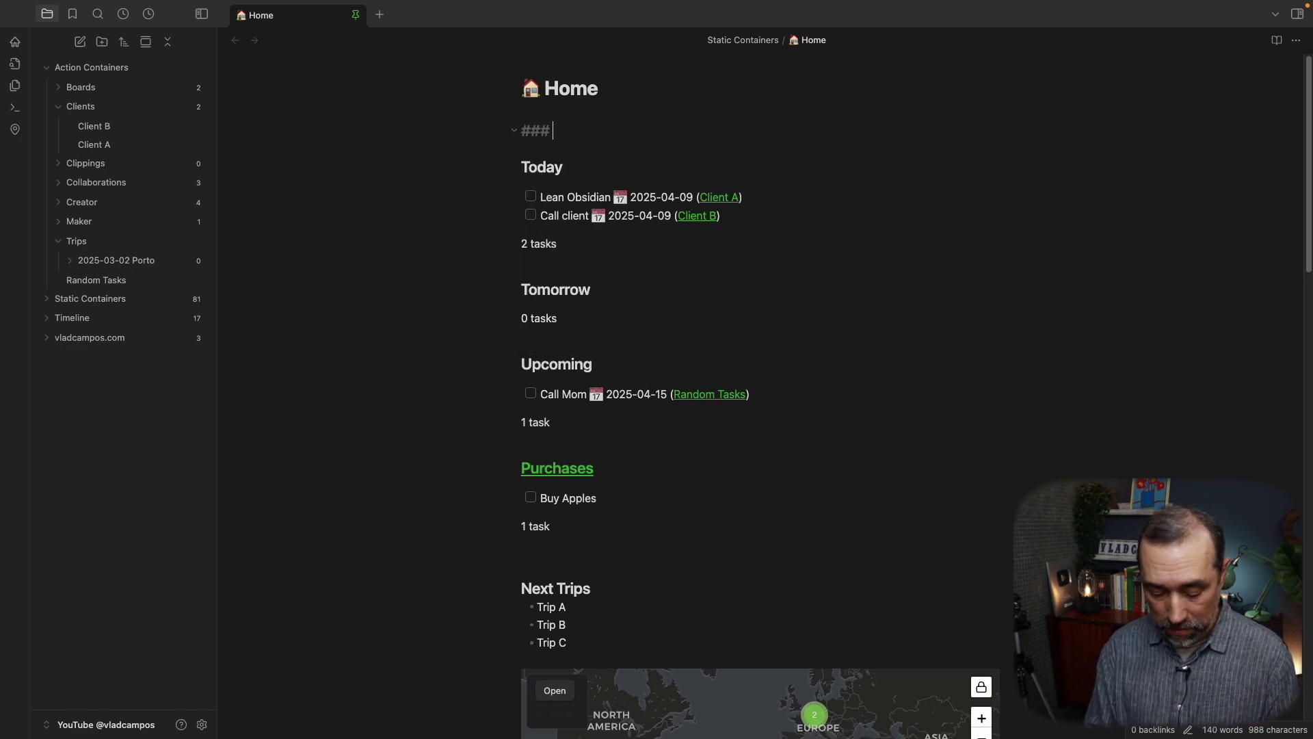
pyautogui.write('🔴')
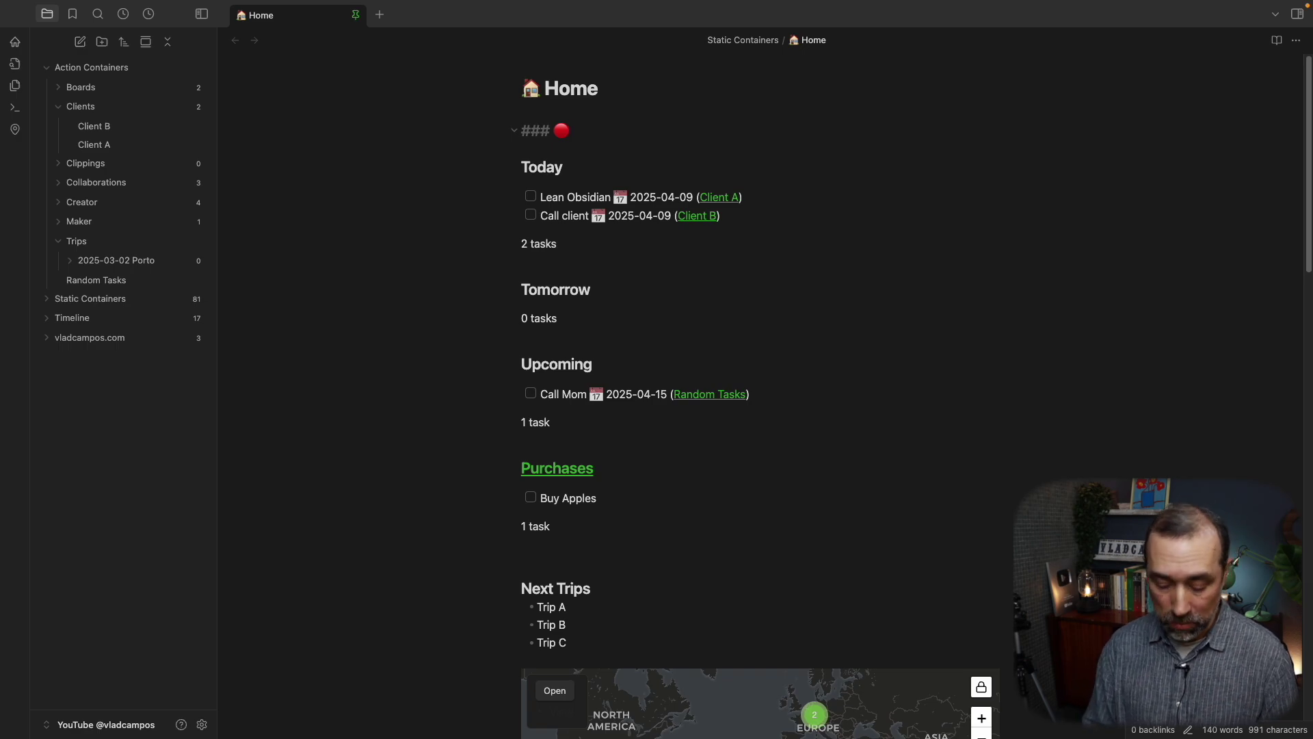
pyautogui.write('Over')
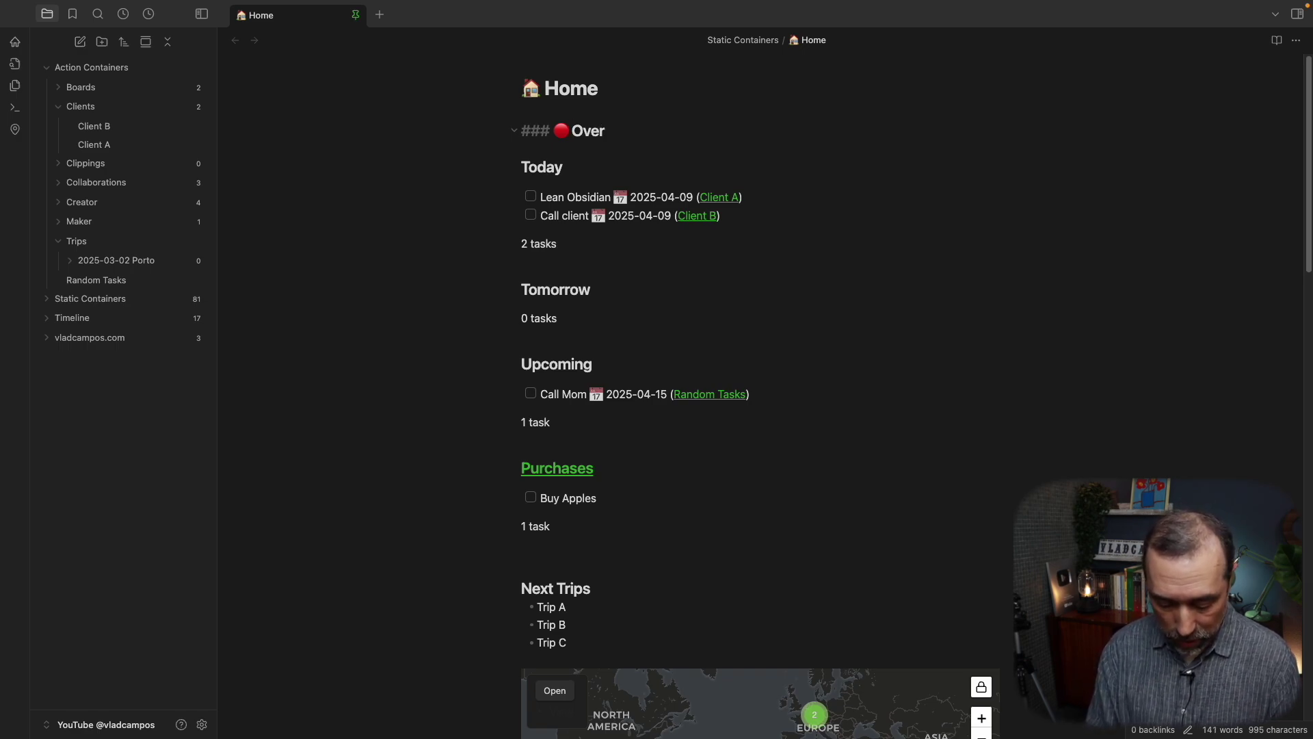
pyautogui.write('due')
pyautogui.press('Return')
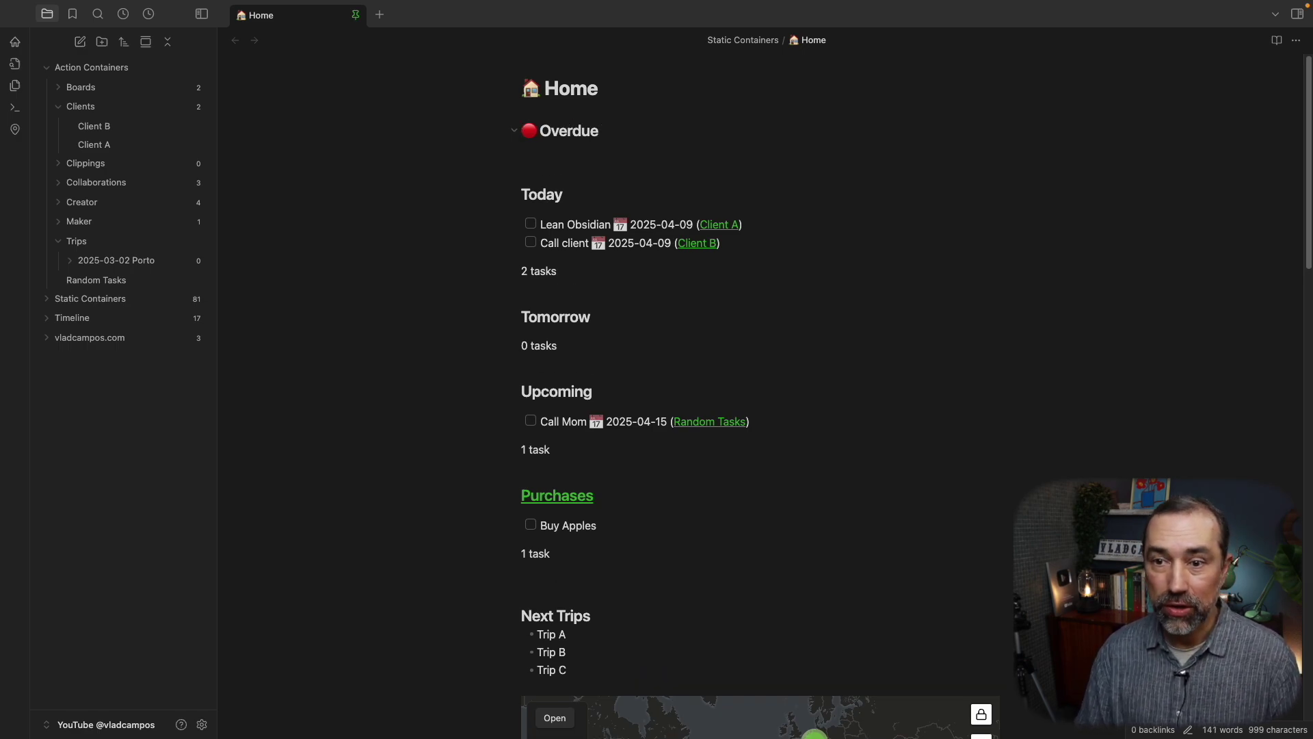
pyautogui.write('```tasks not done due before today sort by due hide edit button hide postpone button hide recurrence rule button ```')
pyautogui.moveTo(532, 162)
pyautogui.mouseDown()
pyautogui.moveTo(631, 173)
pyautogui.moveTo(541, 177)
pyautogui.mouseUp()
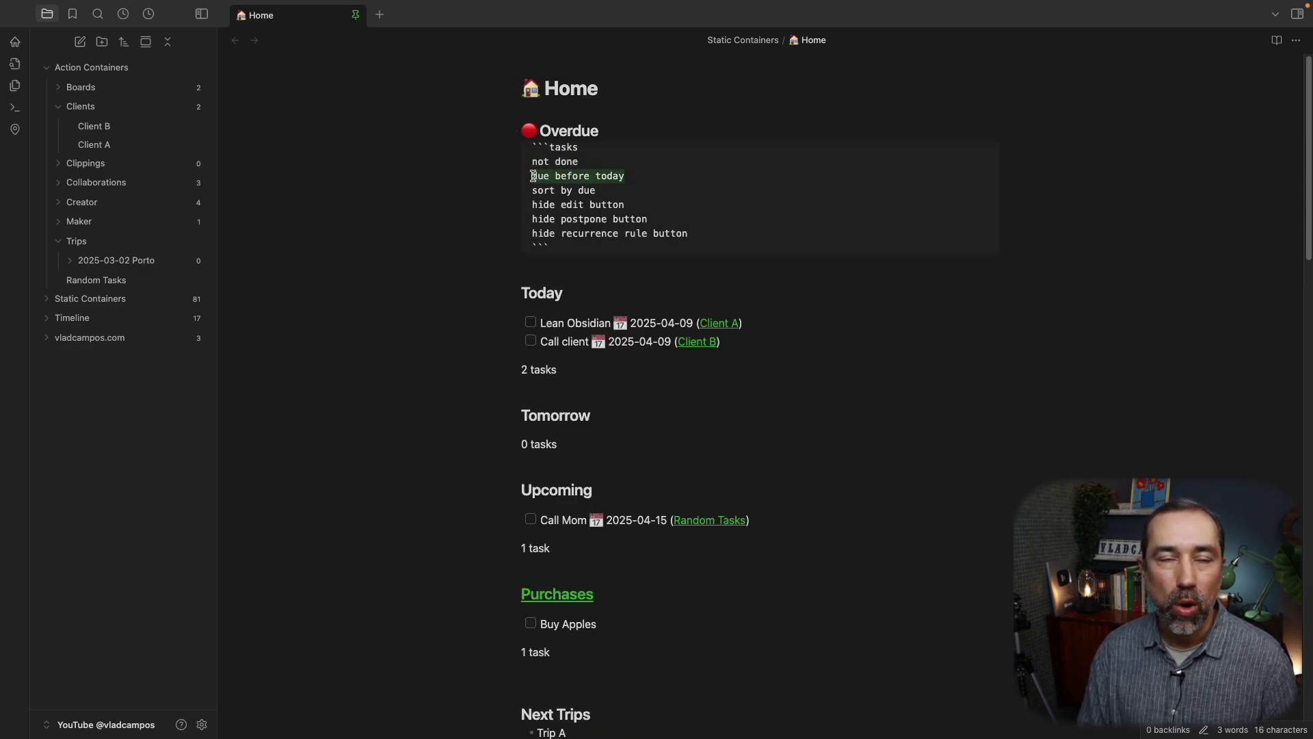
pyautogui.click(948, 434)
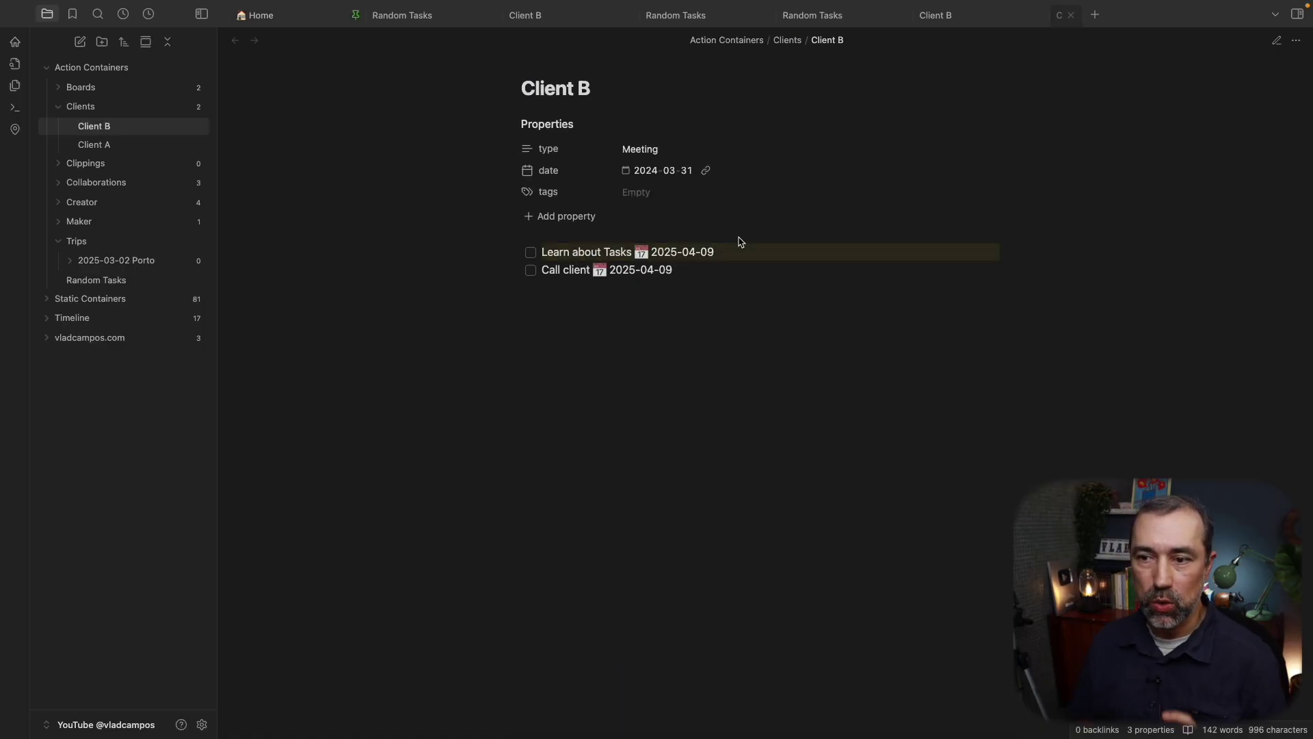
# Step: Reschedule the Call client task's due date to April 8
pyautogui.click(647, 275)
pyautogui.click(662, 358)
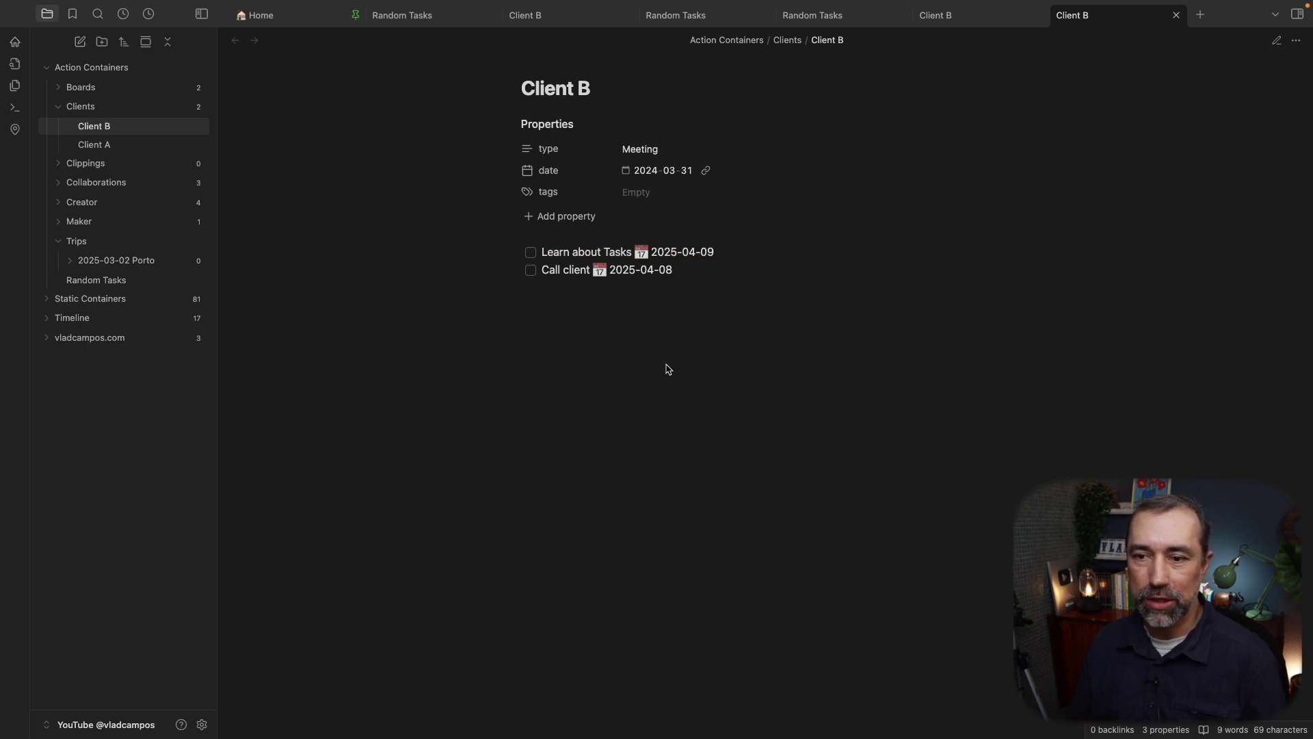
pyautogui.click(285, 17)
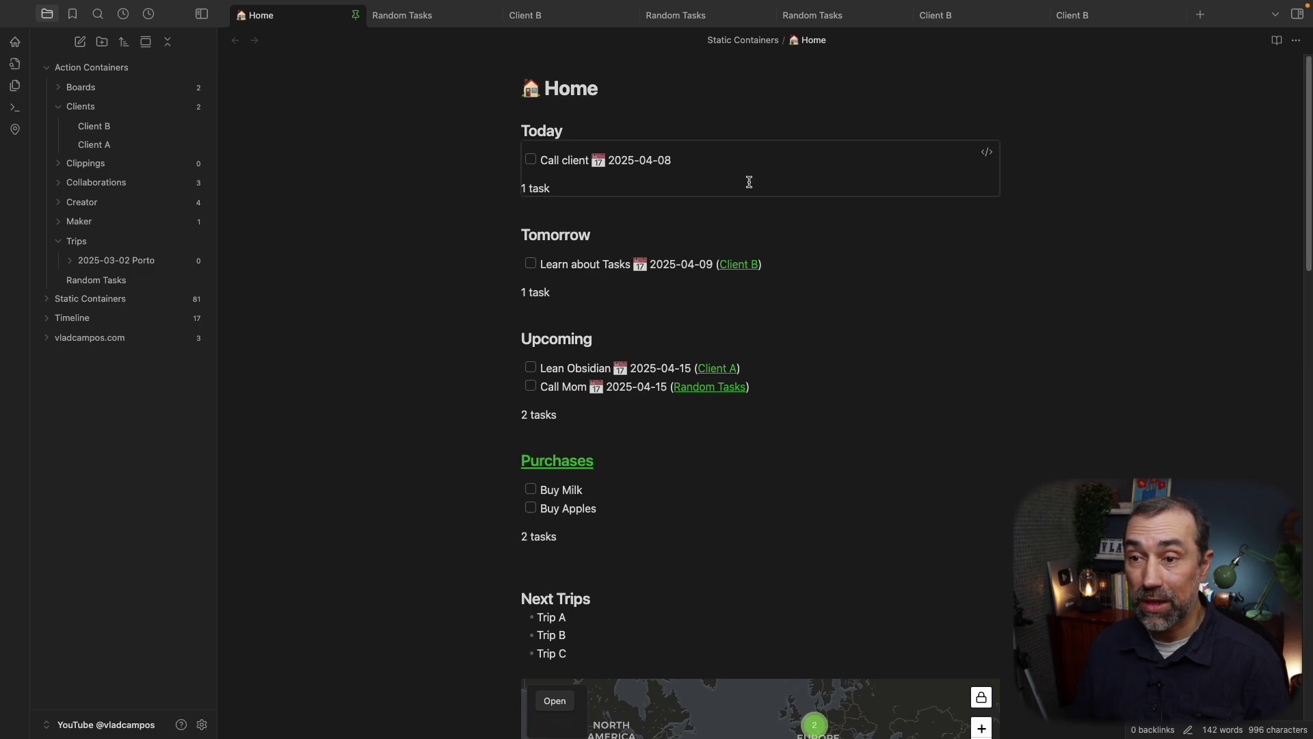
# Step: Delete the 'hide backlink' line from the Today query so backlinks show
pyautogui.click(987, 153)
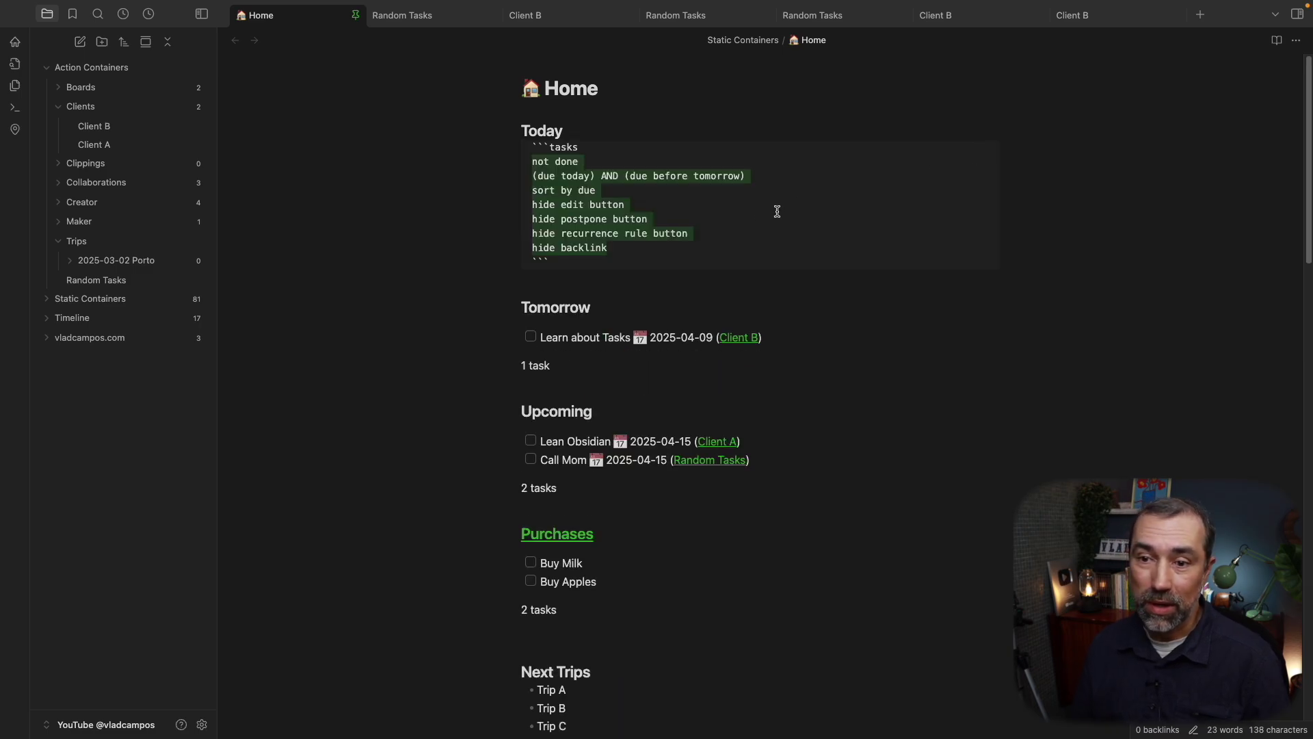
pyautogui.click(580, 248)
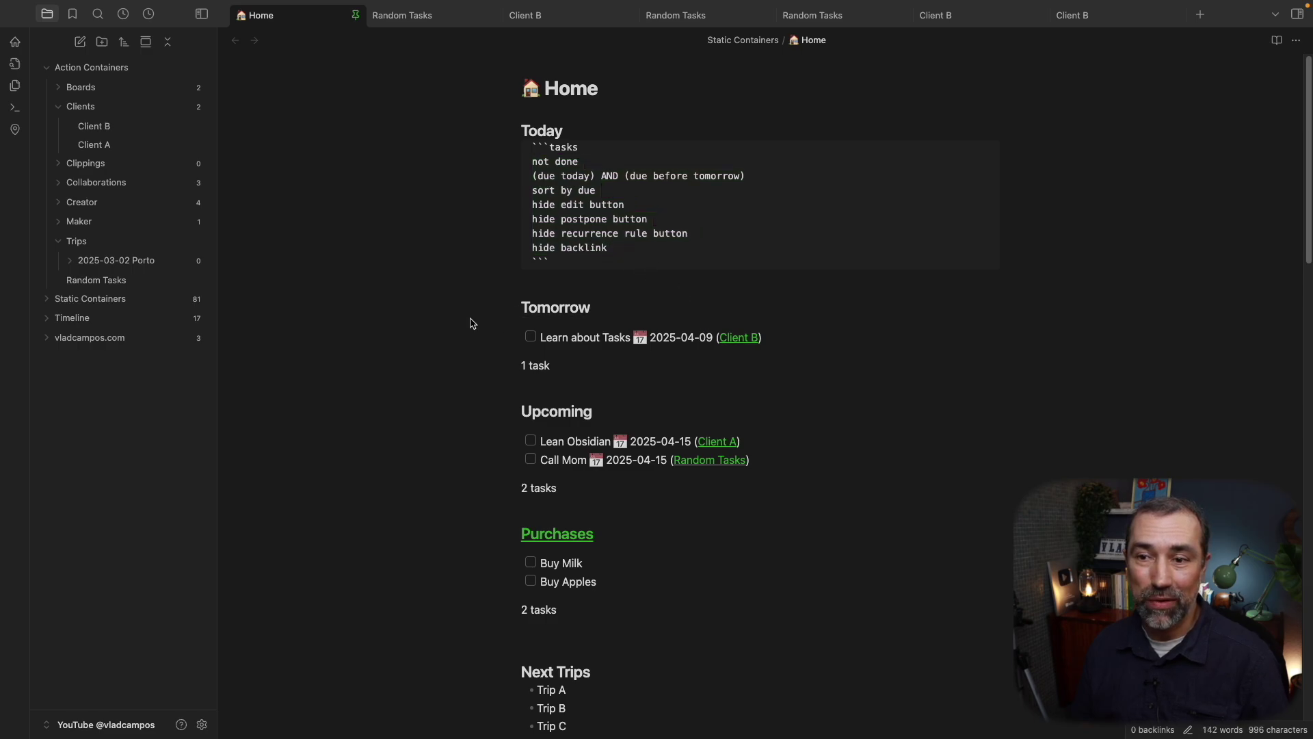
pyautogui.click(607, 280)
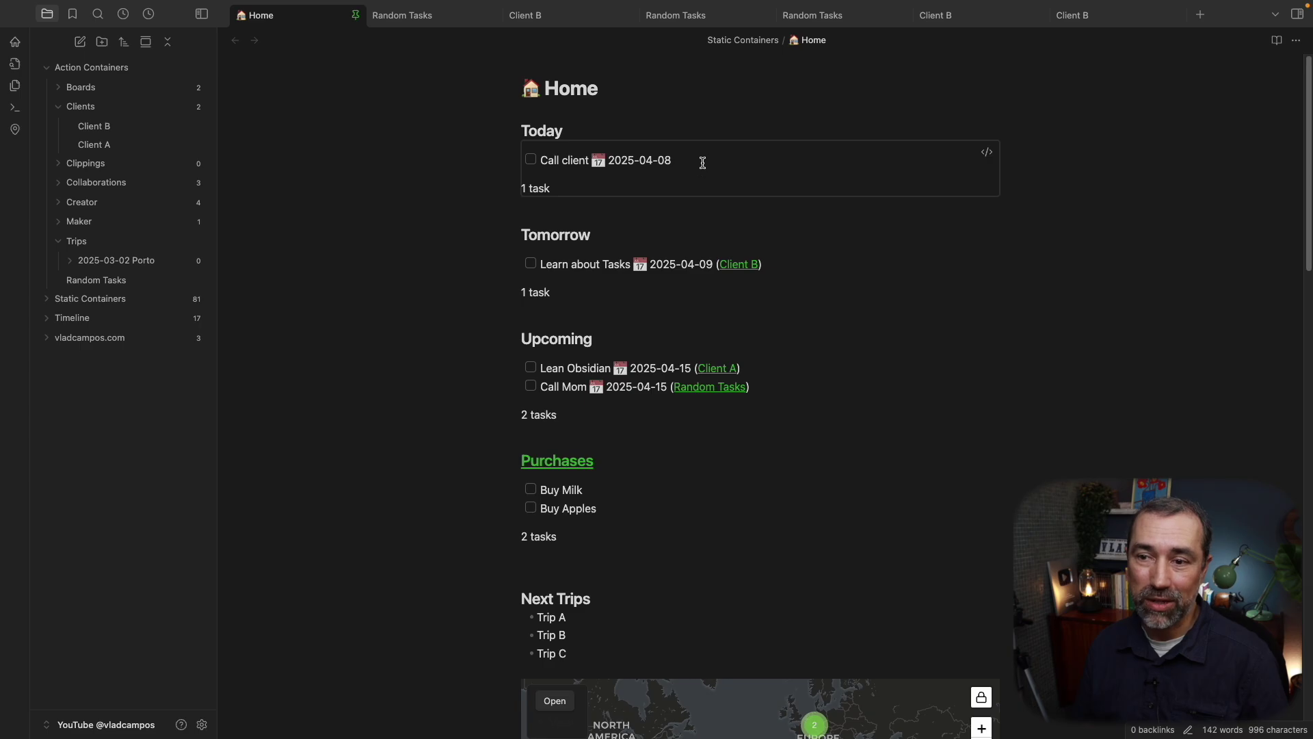
pyautogui.click(987, 152)
pyautogui.click(611, 252)
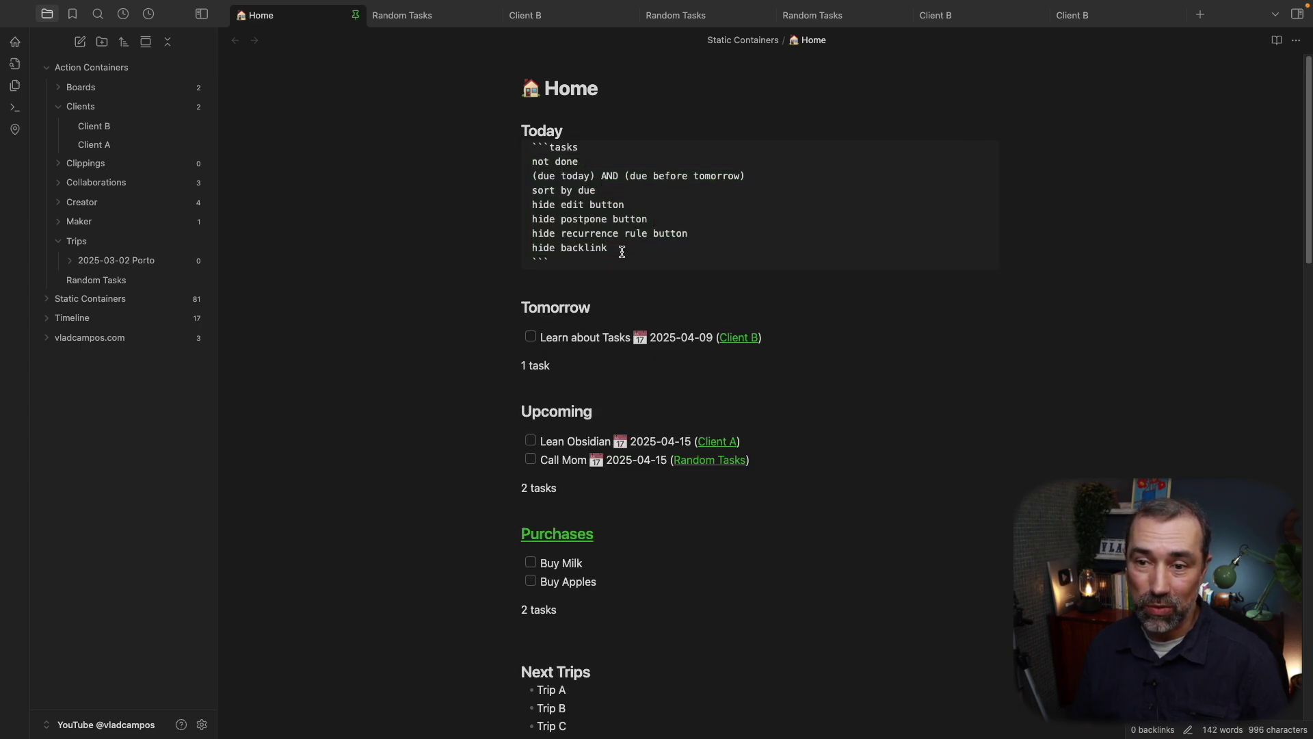
pyautogui.moveTo(622, 251); pyautogui.dragTo(504, 246)
pyautogui.press('BackSpace')
pyautogui.press('BackSpace')
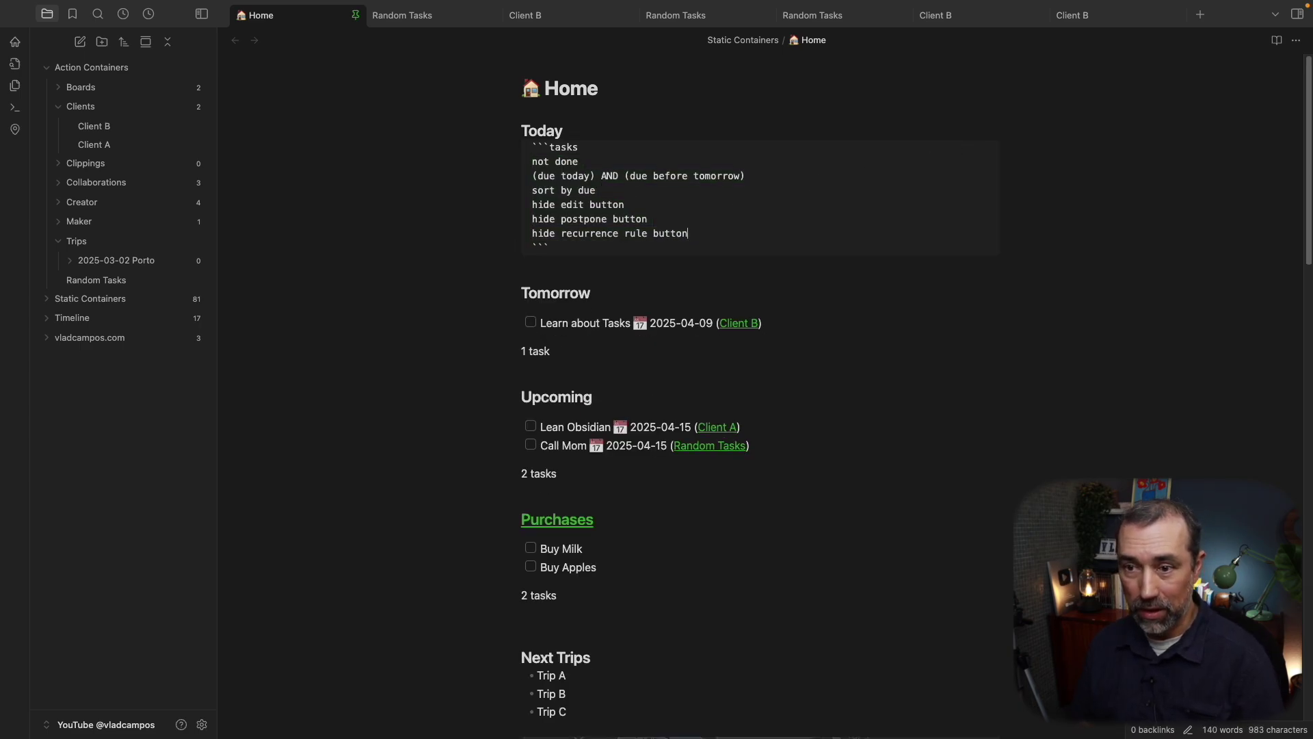
pyautogui.click(547, 272)
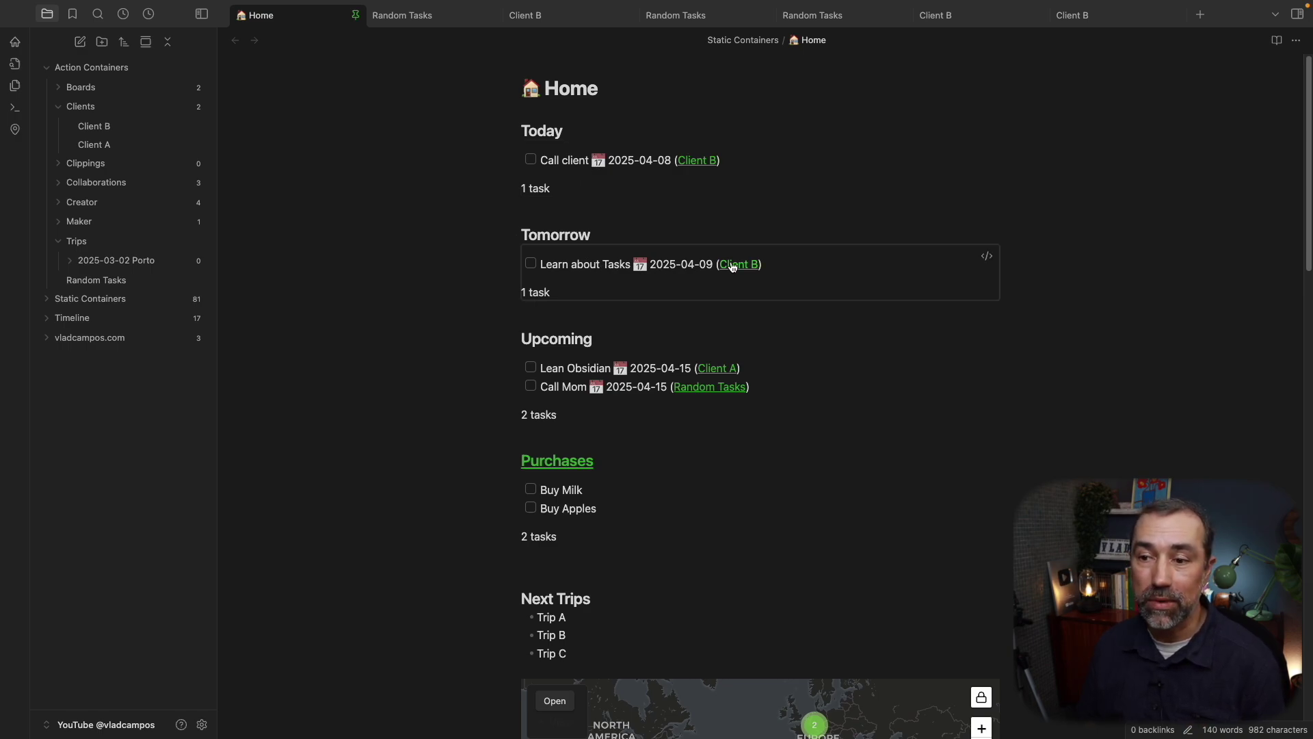
# Step: Reschedule Call client to April 9, Learn about Tasks to April 8, and Lean Obsidian to April 9
pyautogui.click(640, 164)
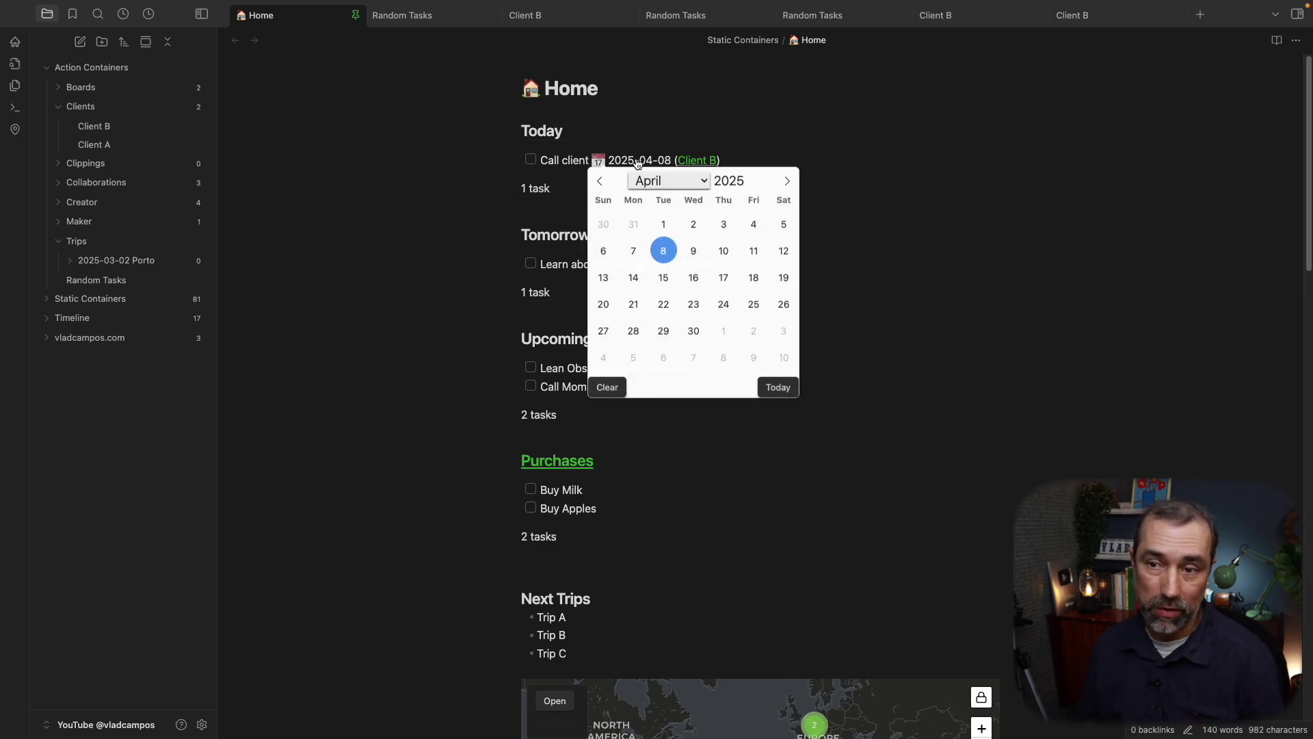
pyautogui.click(694, 251)
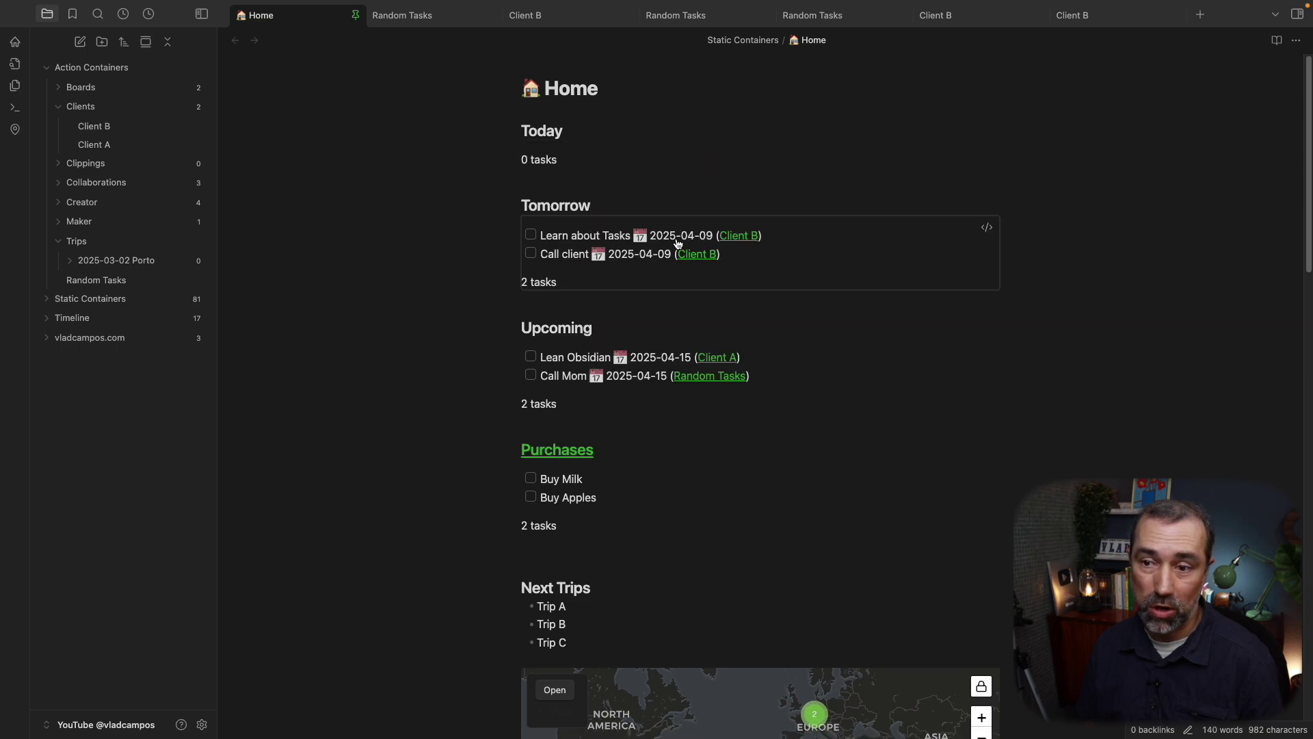
pyautogui.click(676, 241)
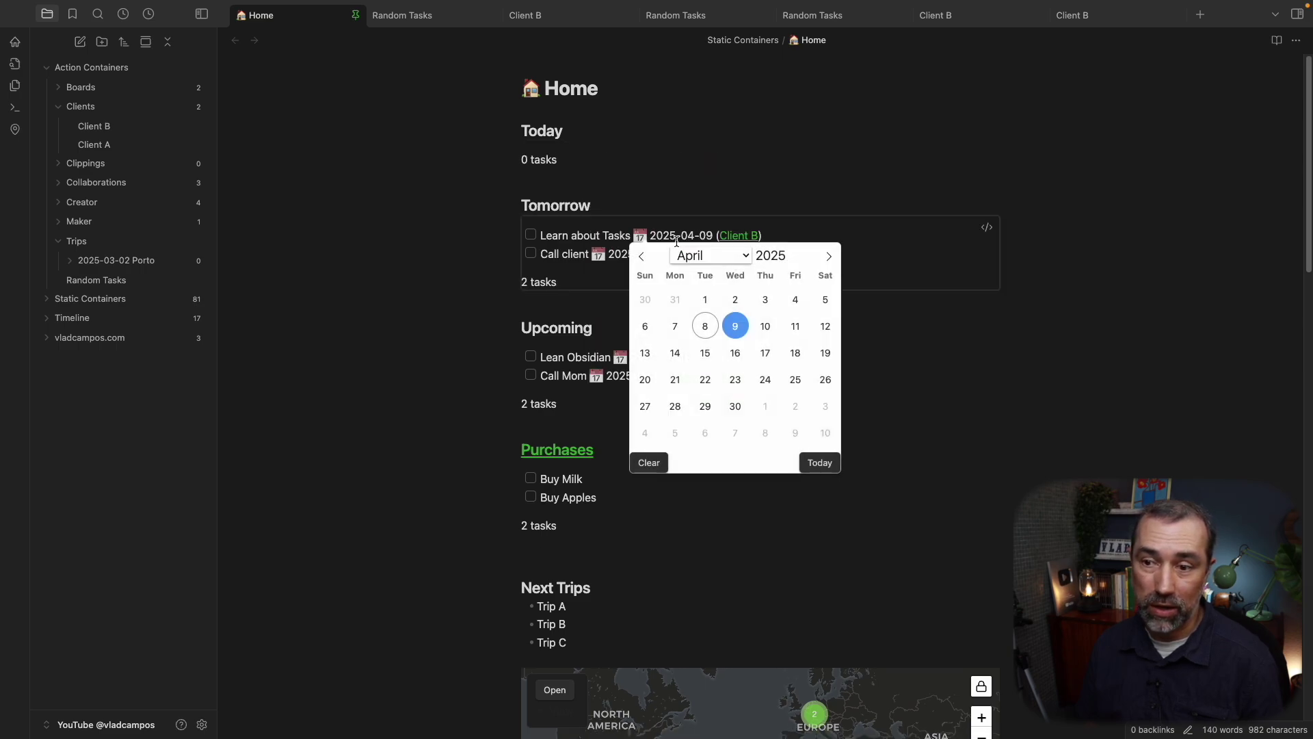
pyautogui.click(704, 331)
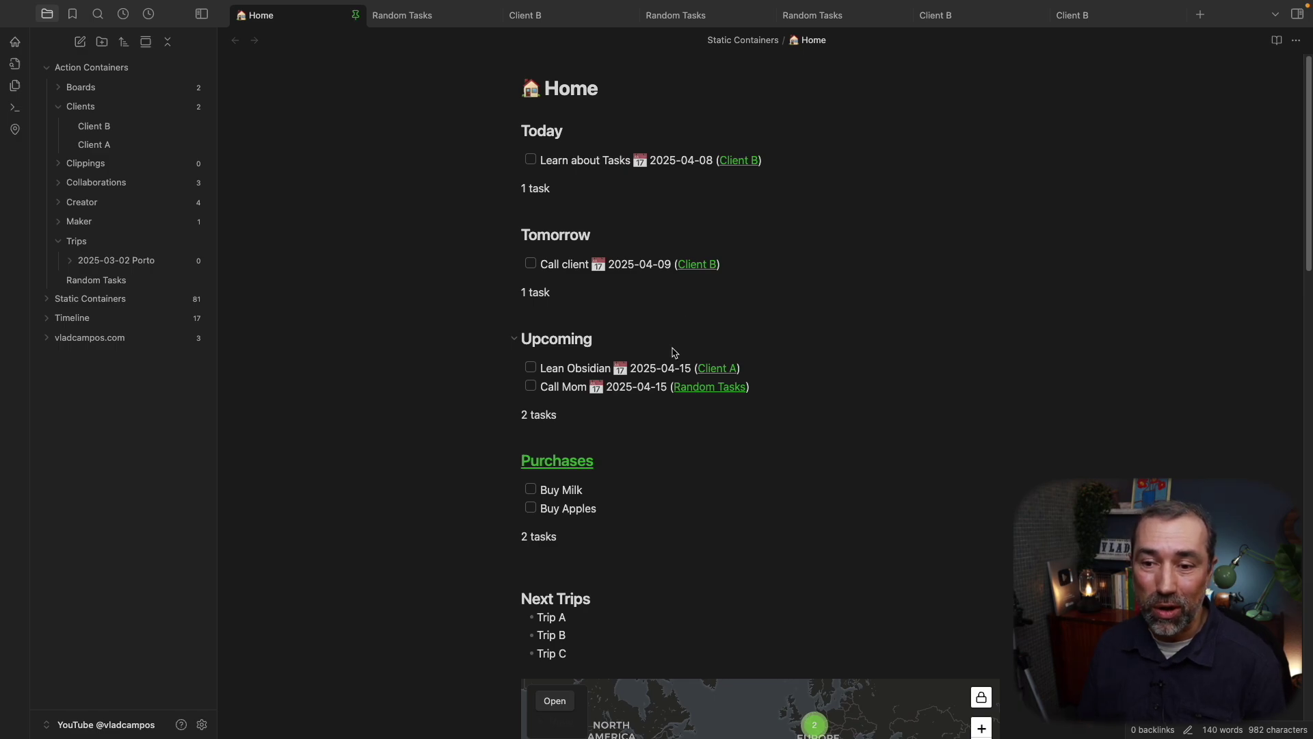
pyautogui.click(661, 374)
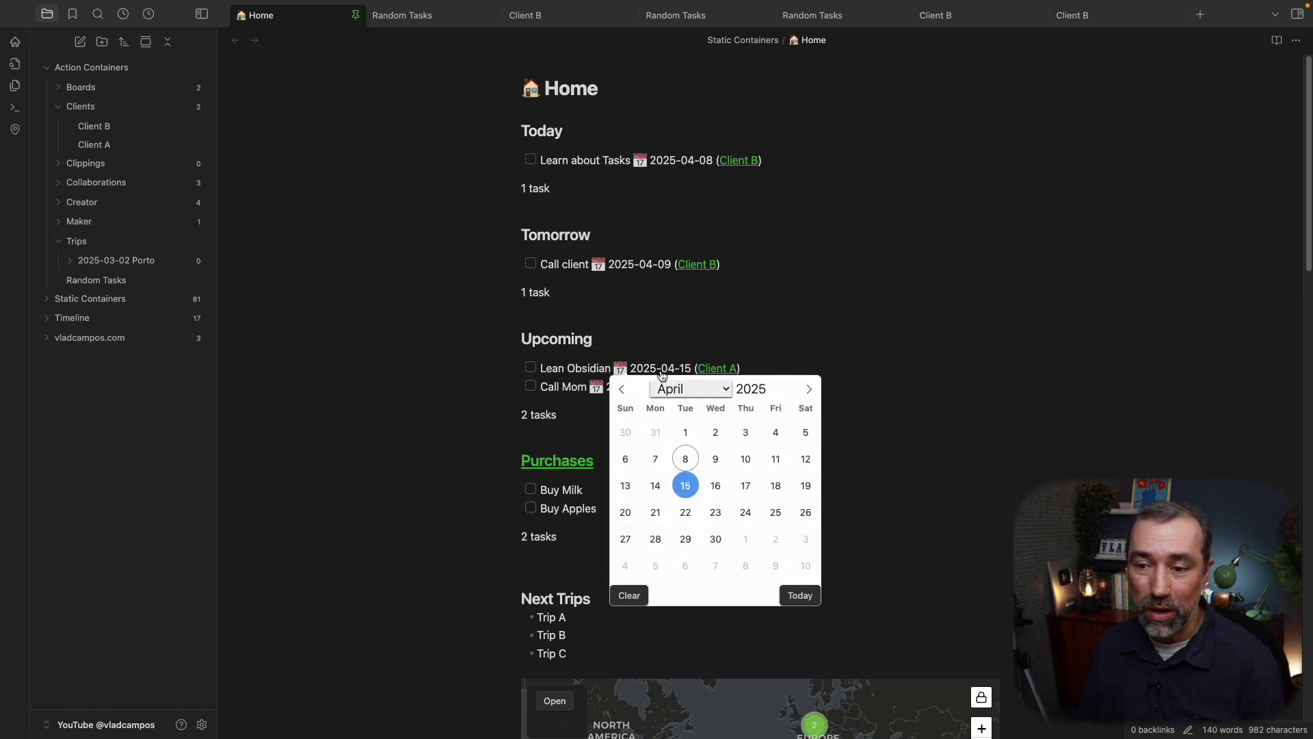
pyautogui.click(716, 458)
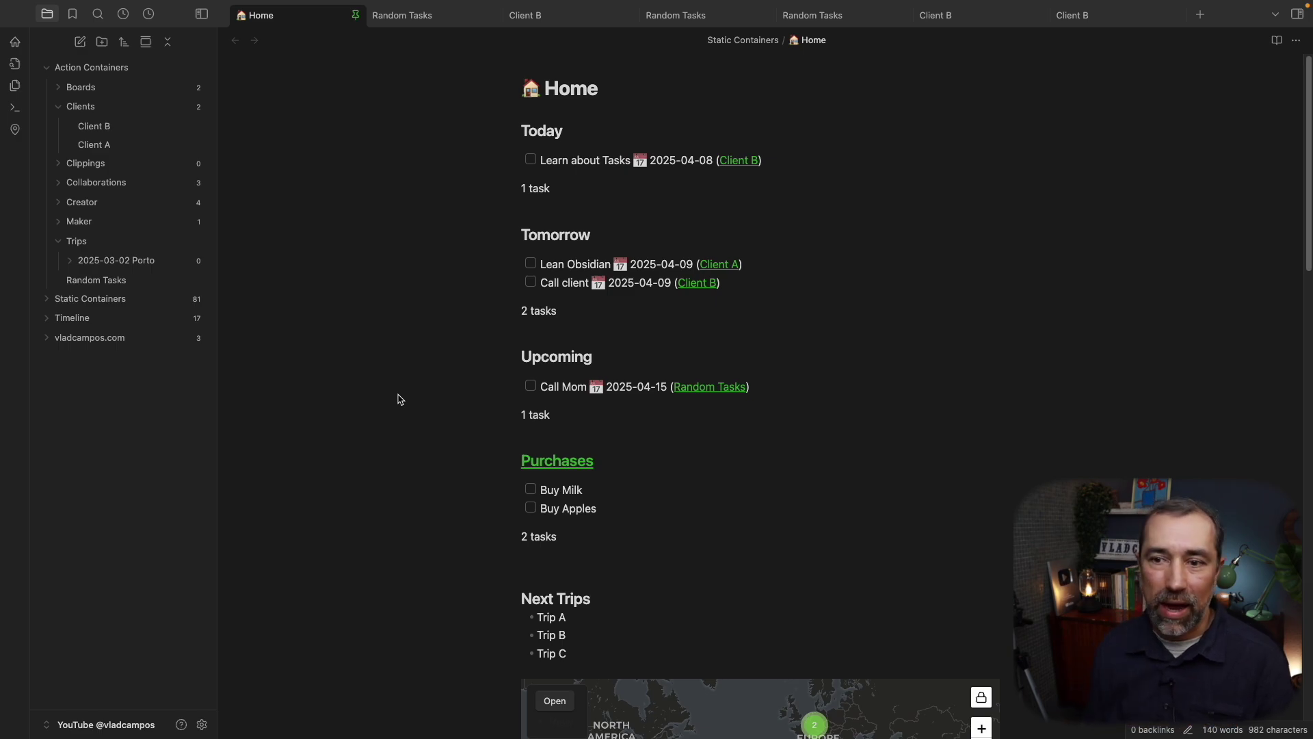
# Step: Visit Client B from its backlink, then open the Purchases query source on Home
pyautogui.click(738, 160)
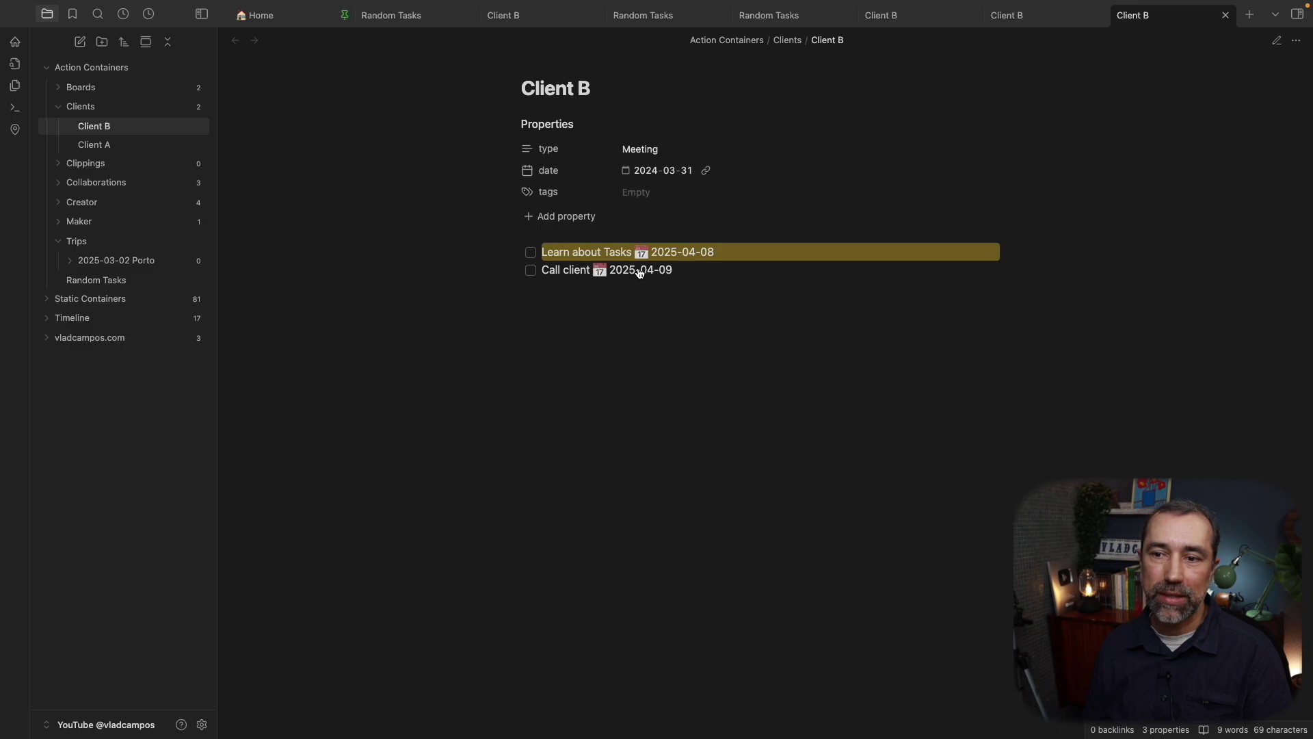
pyautogui.click(261, 15)
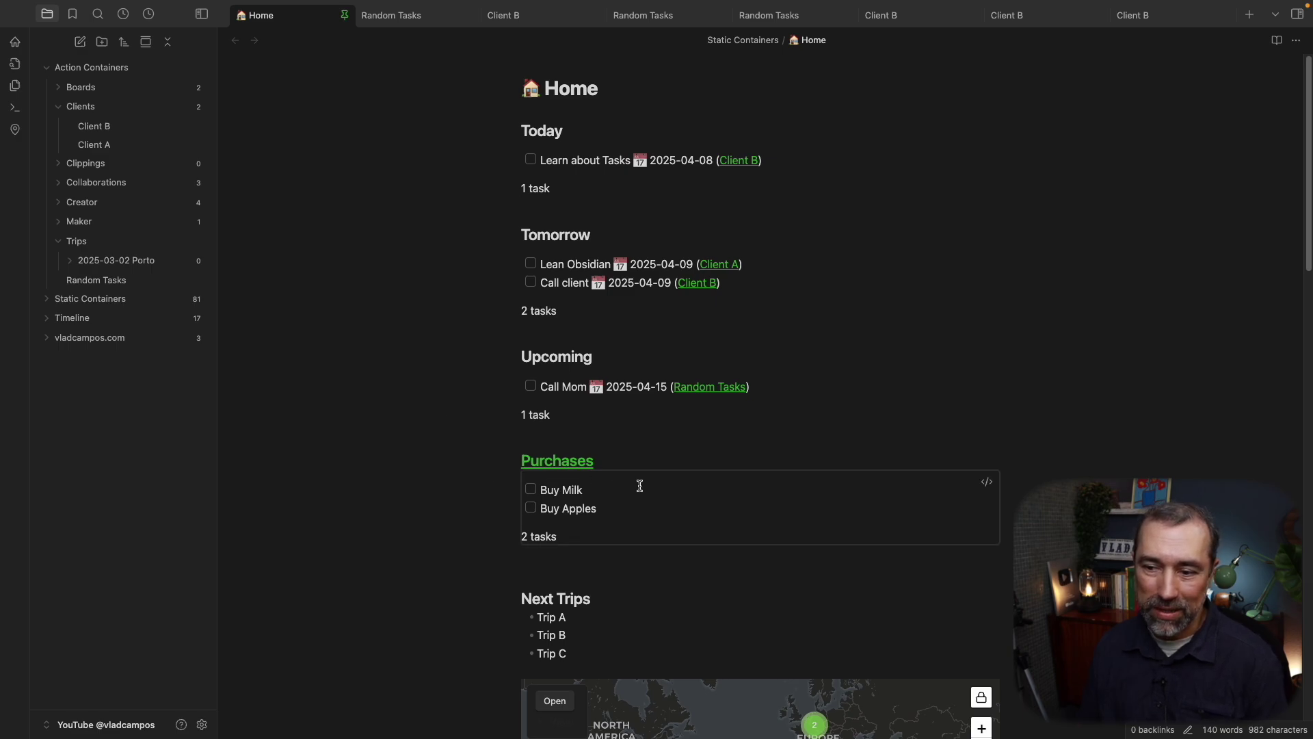
pyautogui.click(987, 482)
pyautogui.click(556, 491)
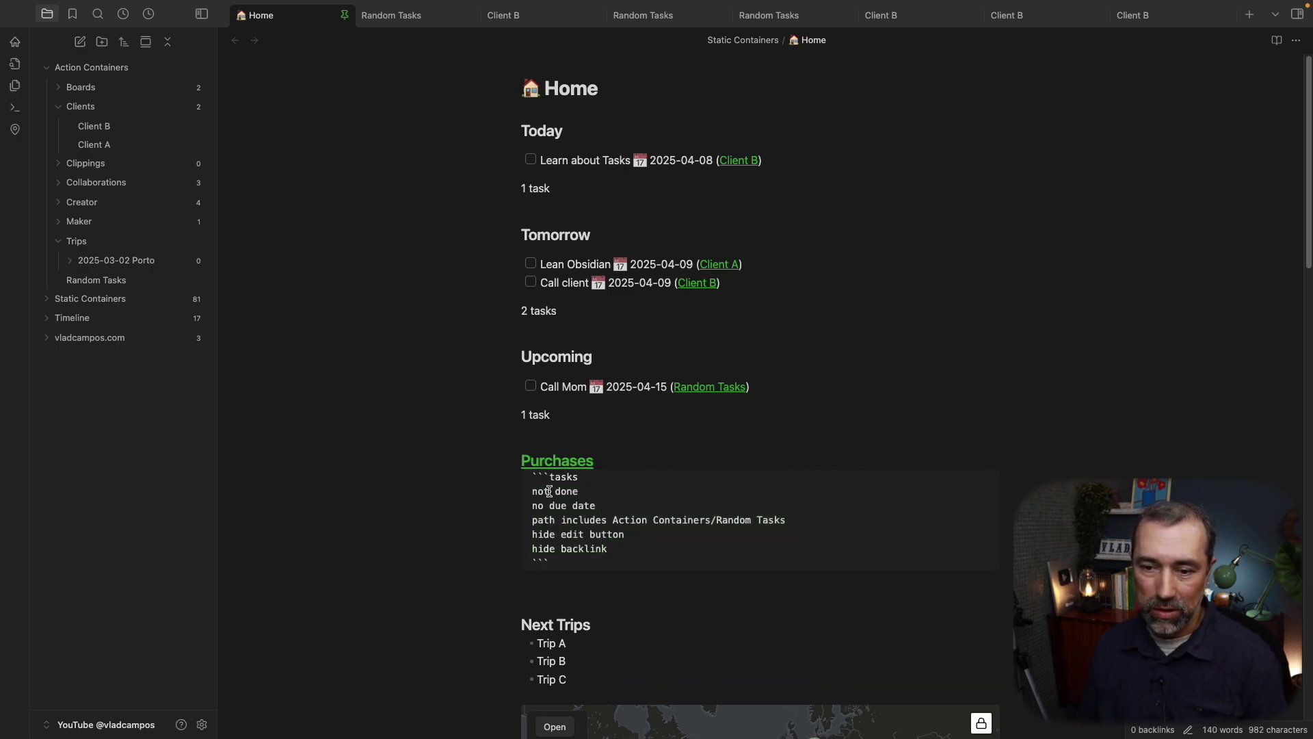
# Step: Review the Purchases 'not done' filter and mark Buy Milk as done
pyautogui.moveTo(579, 491); pyautogui.dragTo(533, 491)
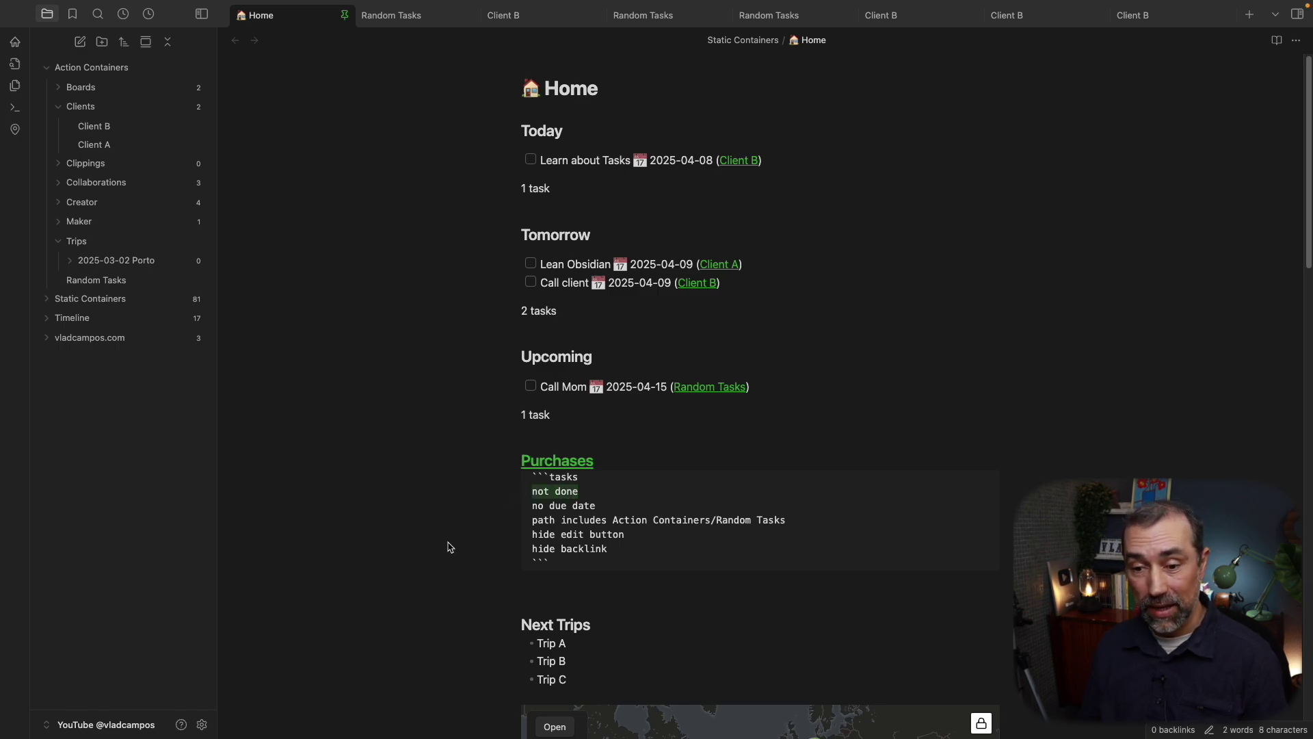
pyautogui.click(532, 600)
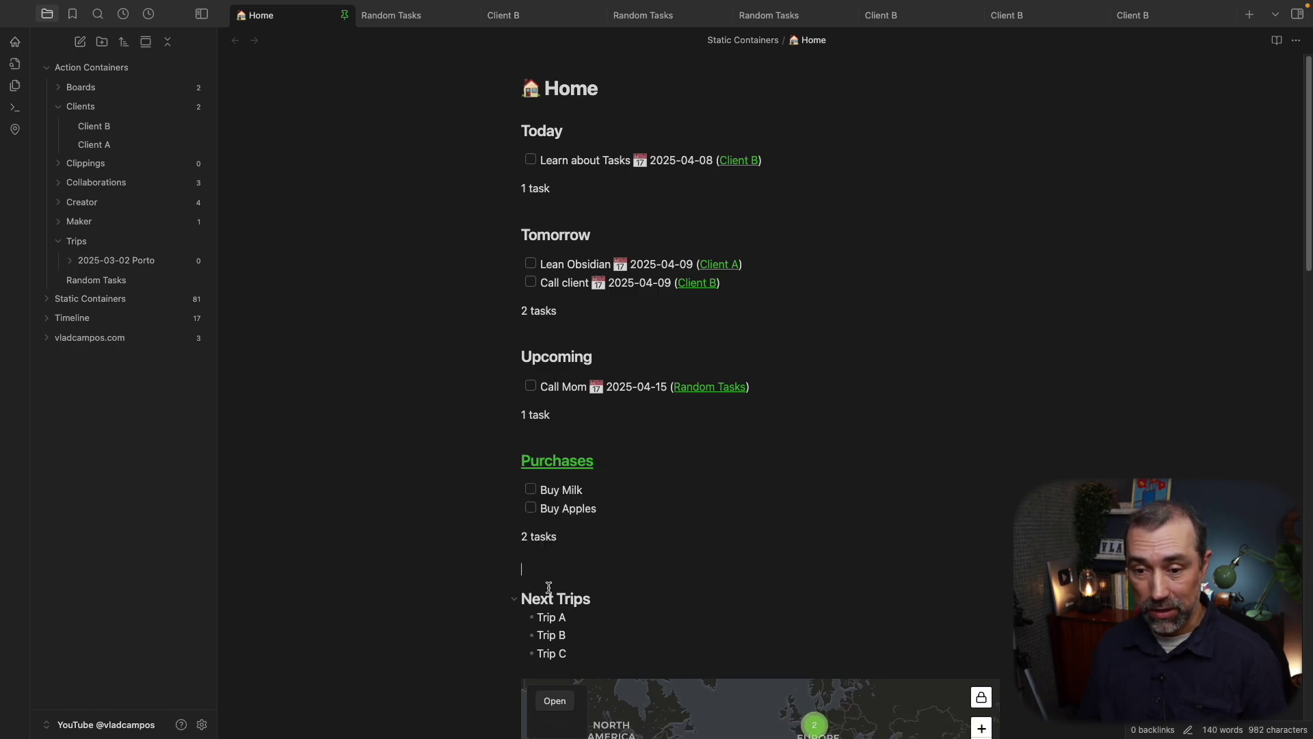
pyautogui.click(532, 489)
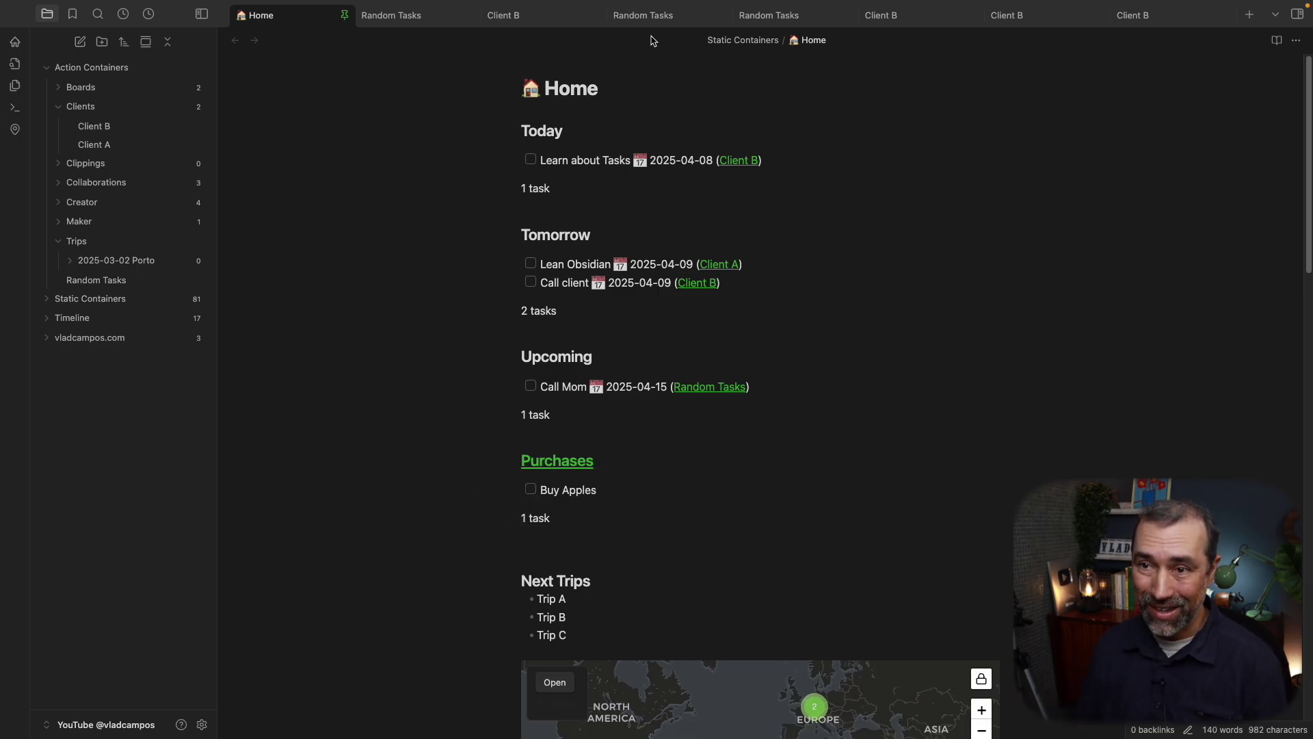
pyautogui.click(650, 15)
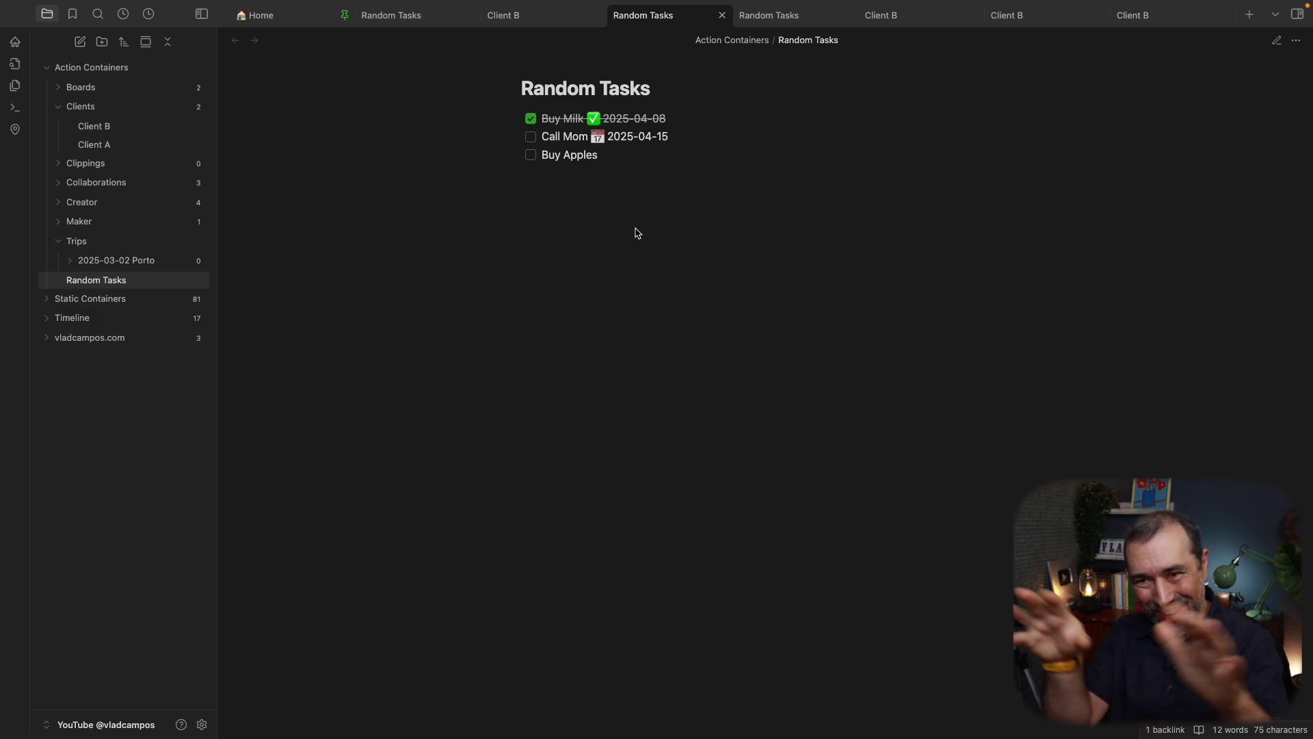
pyautogui.click(288, 22)
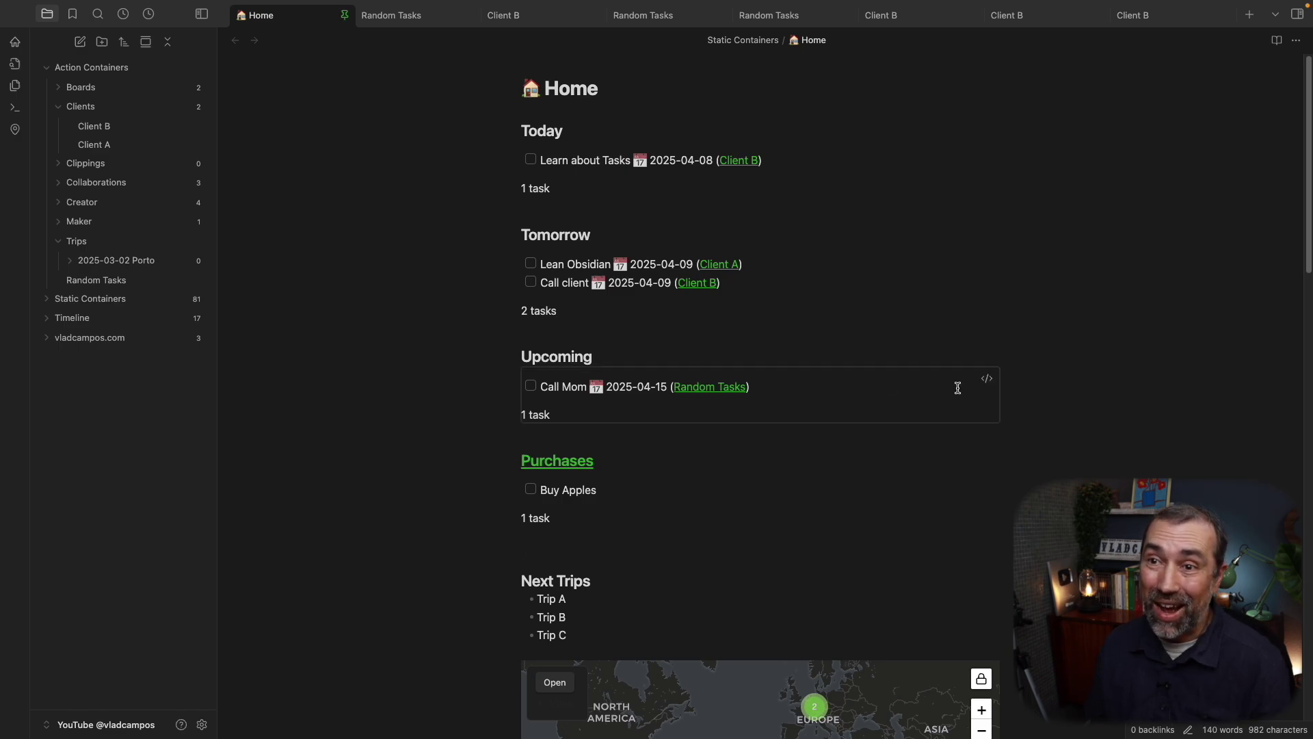
pyautogui.click(645, 15)
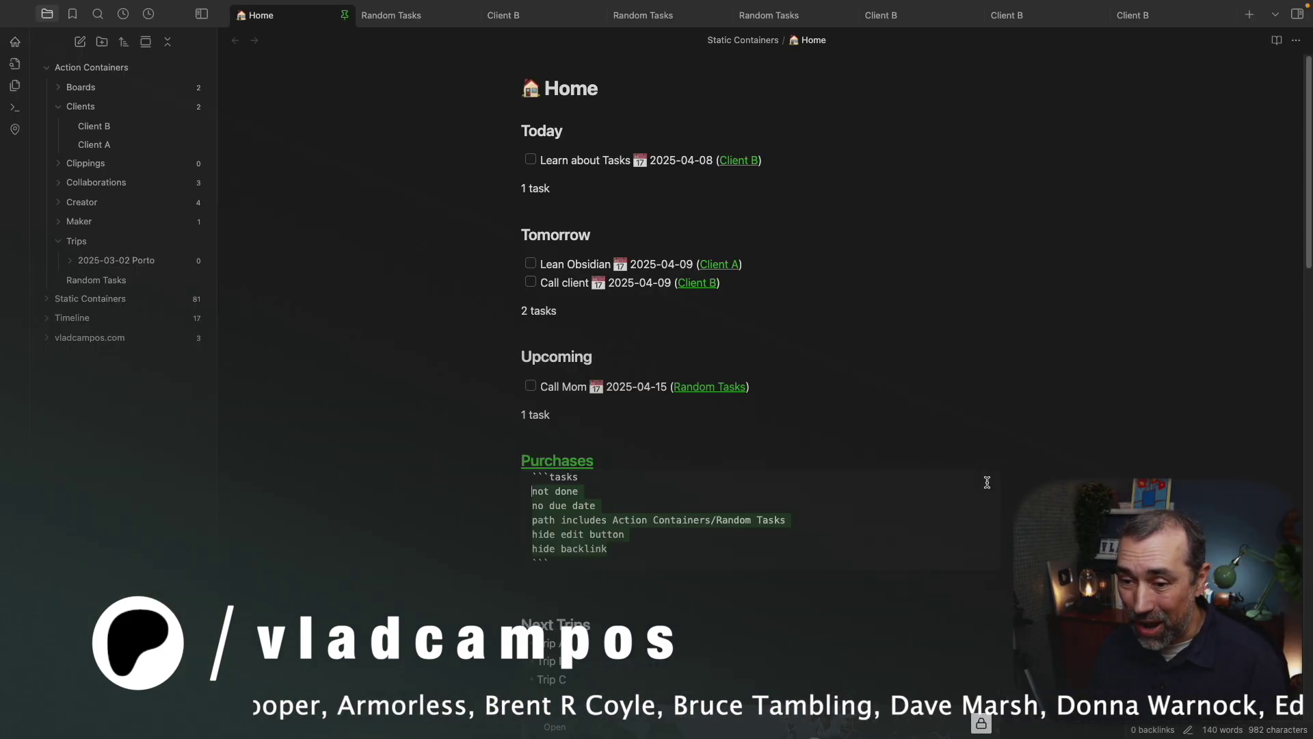
# Step: Highlight the path and hide edit button lines in the Purchases query, then view Random Tasks
pyautogui.click(723, 525)
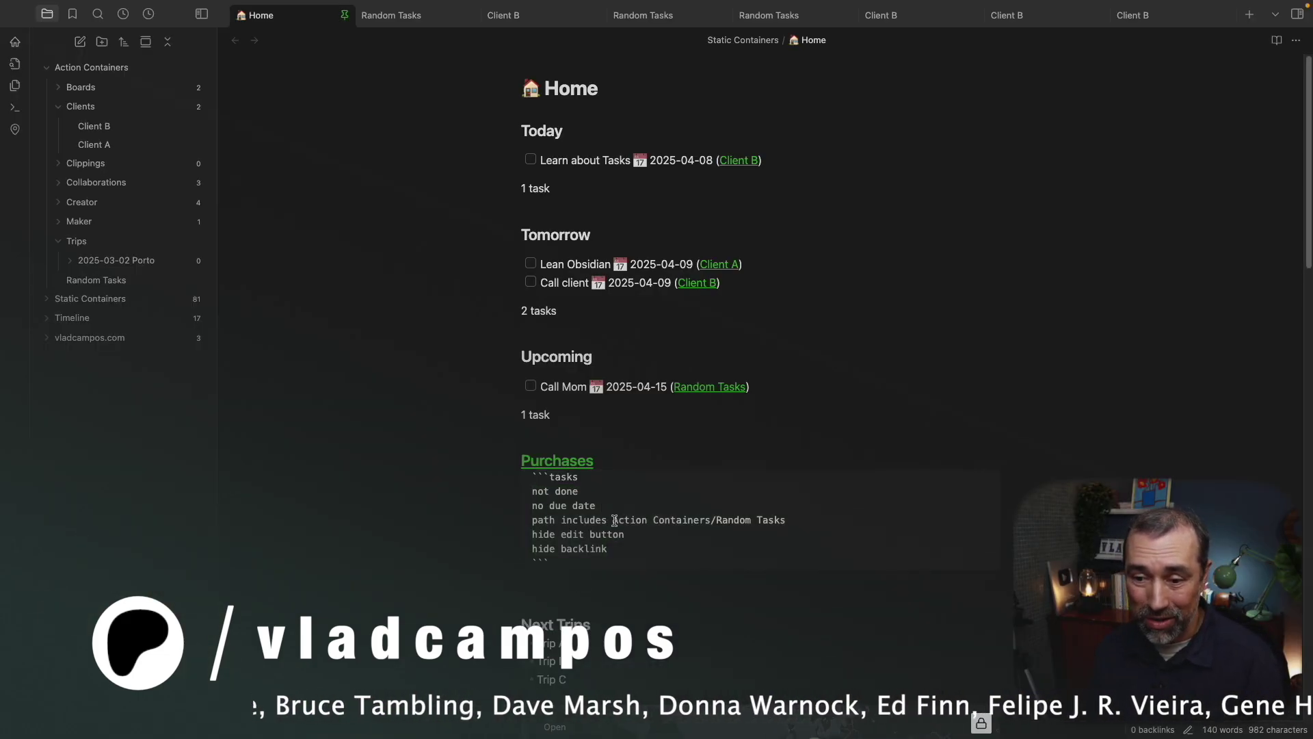
pyautogui.moveTo(532, 519); pyautogui.dragTo(814, 530)
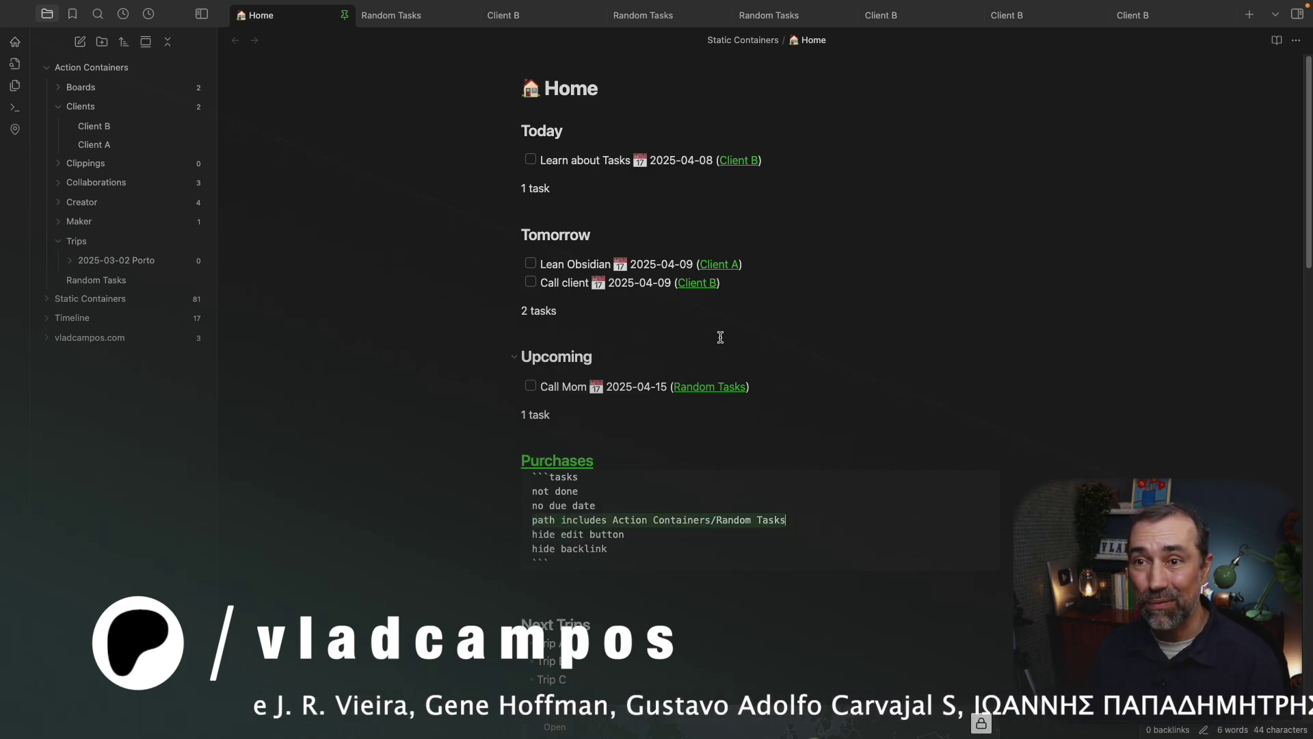
pyautogui.click(634, 26)
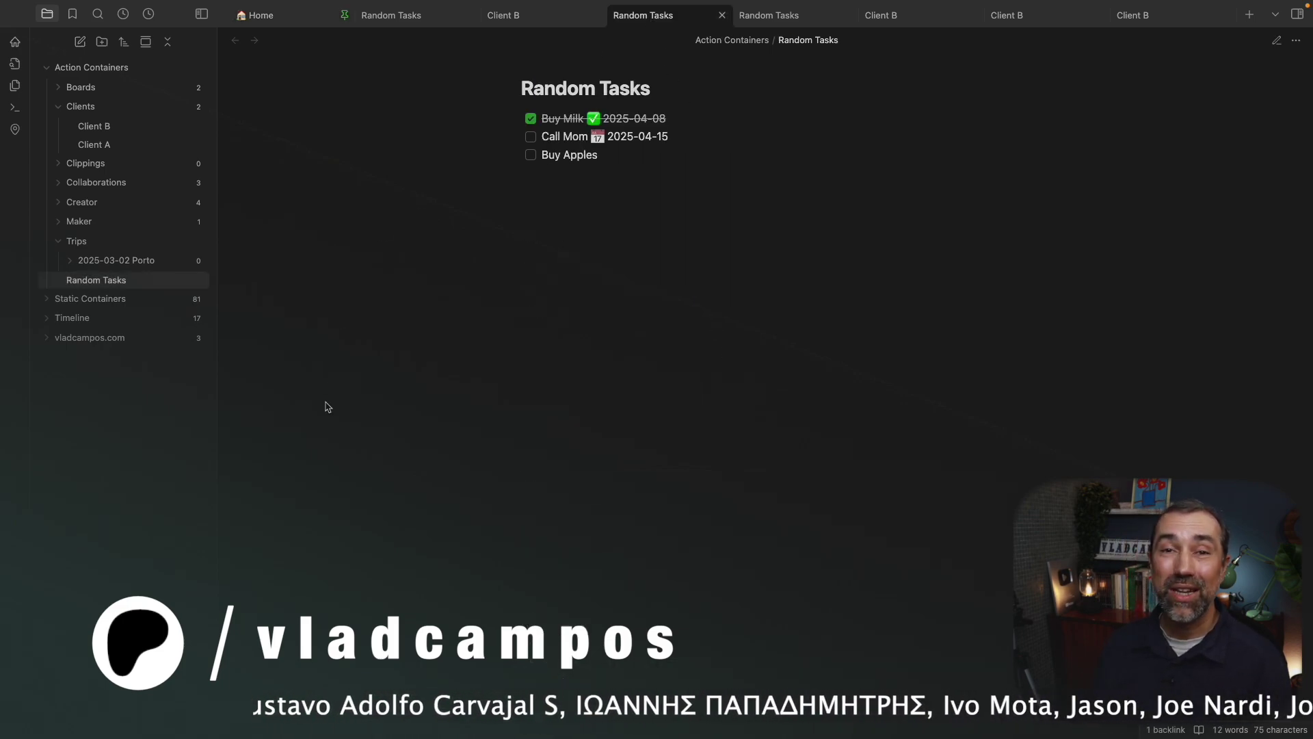